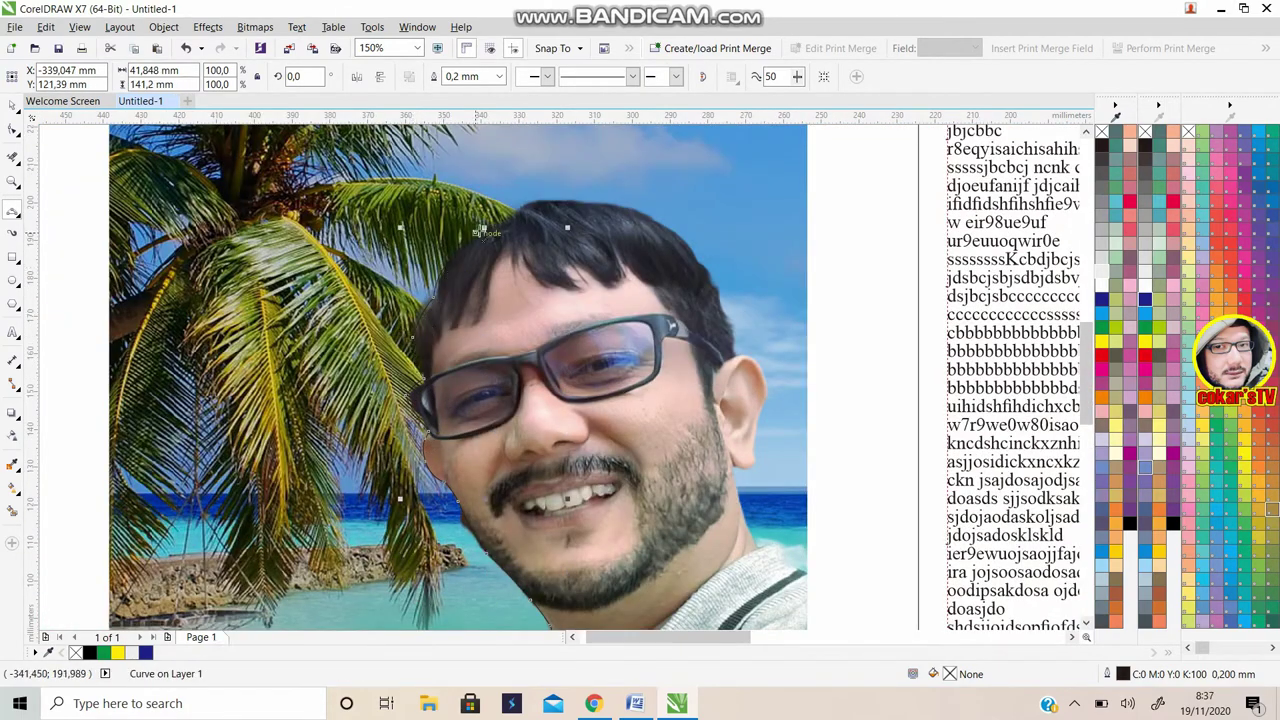
# Trace the portrait's outline over the head, ear and neck with the Bezier tool
pyautogui.click(635, 208)
pyautogui.click(713, 288)
pyautogui.click(740, 345)
pyautogui.click(757, 447)
pyautogui.click(742, 508)
pyautogui.click(798, 562)
pyautogui.press('F3')
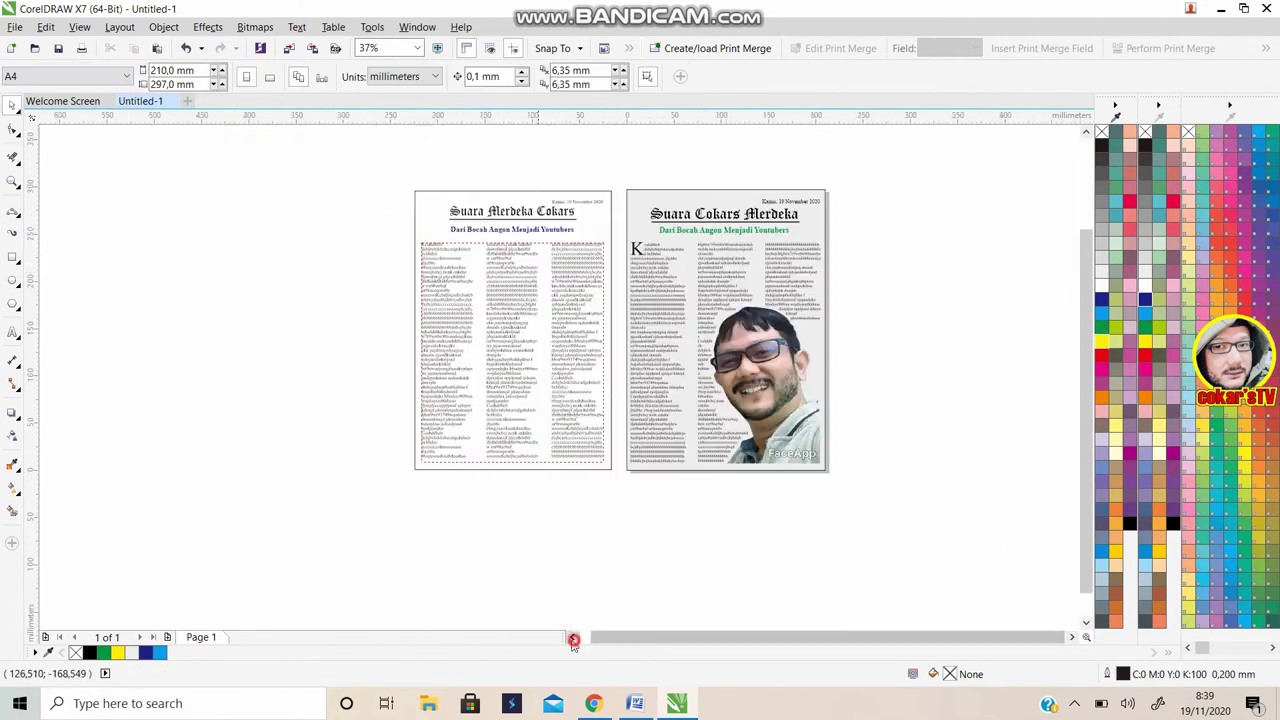
# Set the left-page photo to wrap the column paragraph text around it
pyautogui.rightClick(557, 229)
pyautogui.press('Escape')
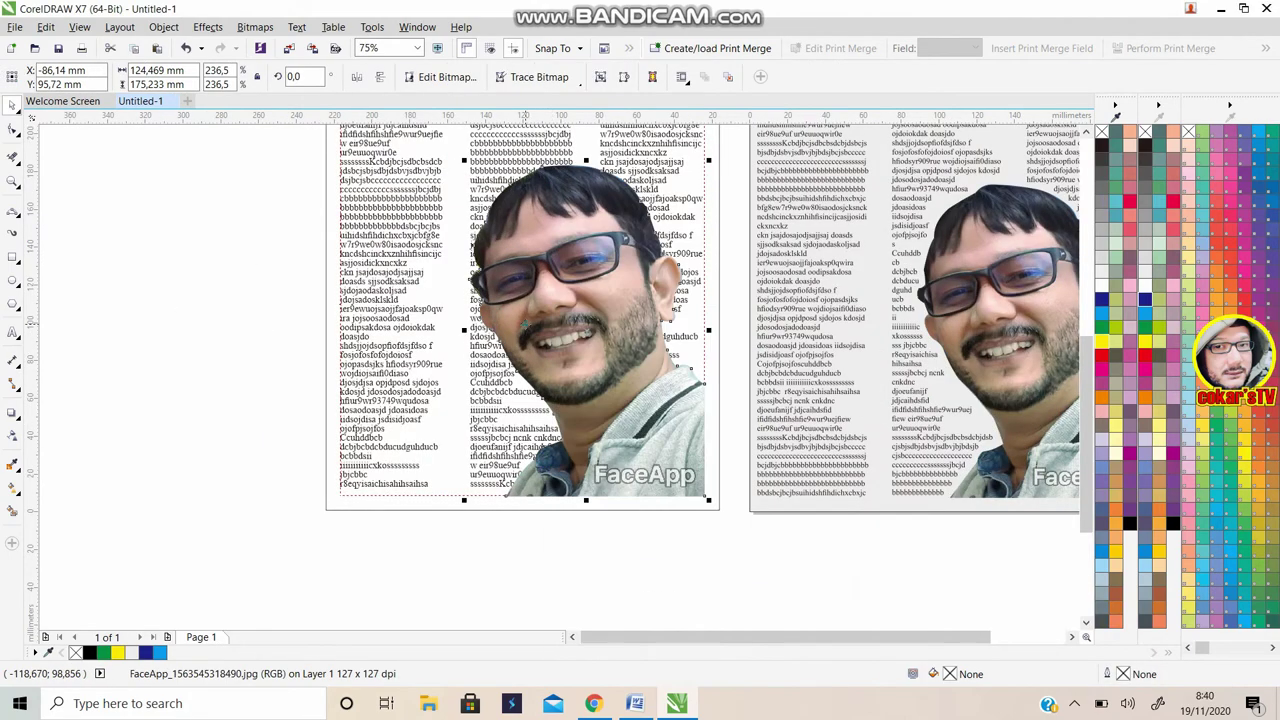
pyautogui.press('F3')
pyautogui.rightClick(600, 231)
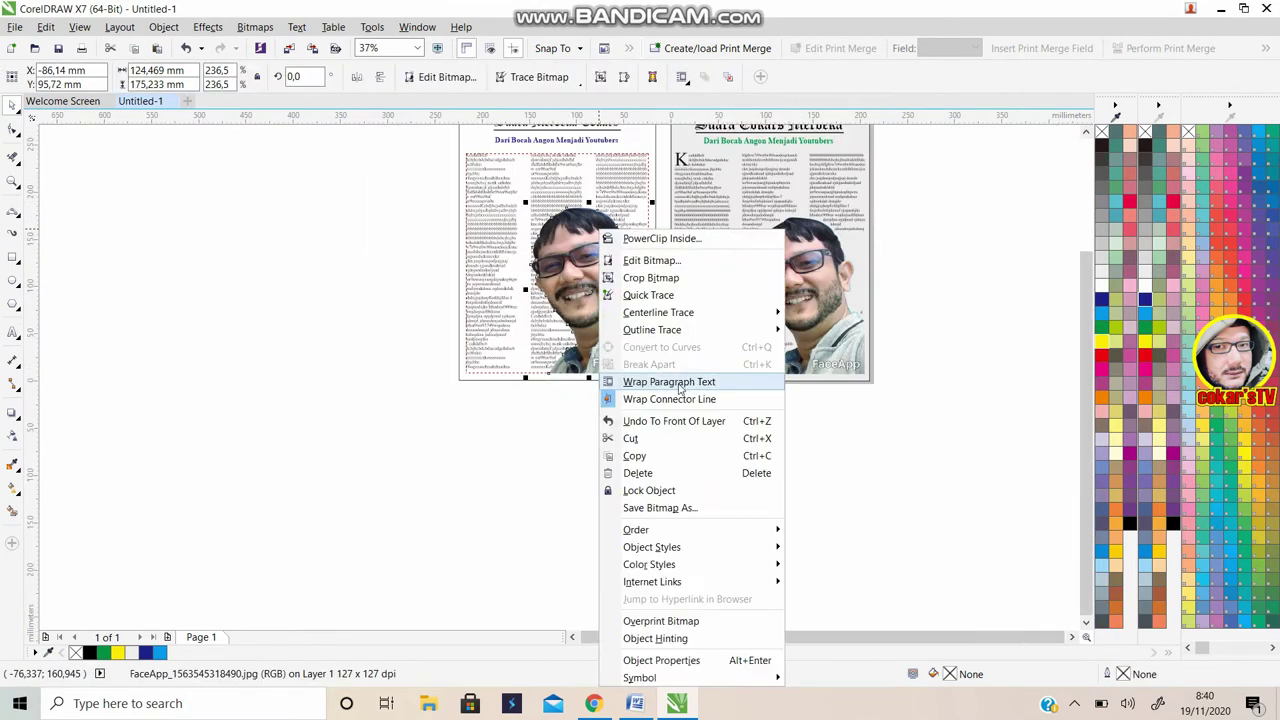
pyautogui.click(669, 382)
# Convert the left-page text frame to curves
pyautogui.click(737, 174)
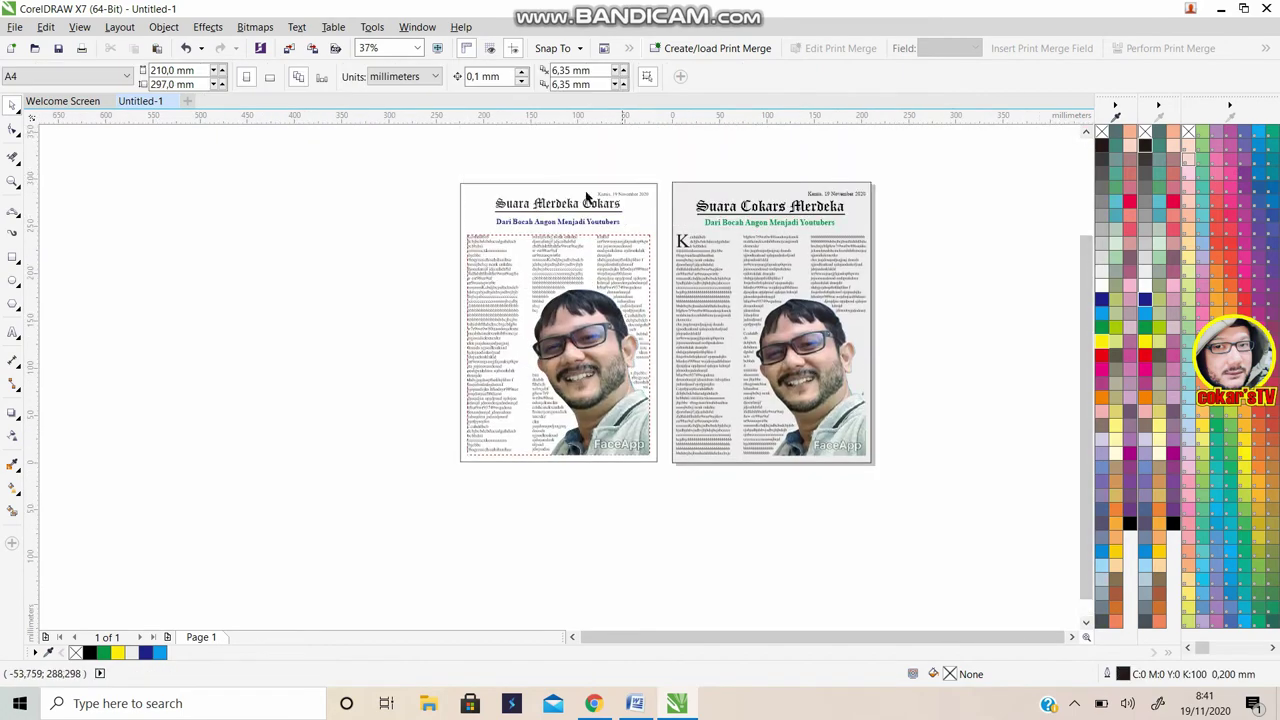
pyautogui.click(545, 195)
pyautogui.scroll(2, 697, 240)
pyautogui.scroll(2, 697, 240)
pyautogui.scroll(-2, 568, 440)
pyautogui.click(163, 27)
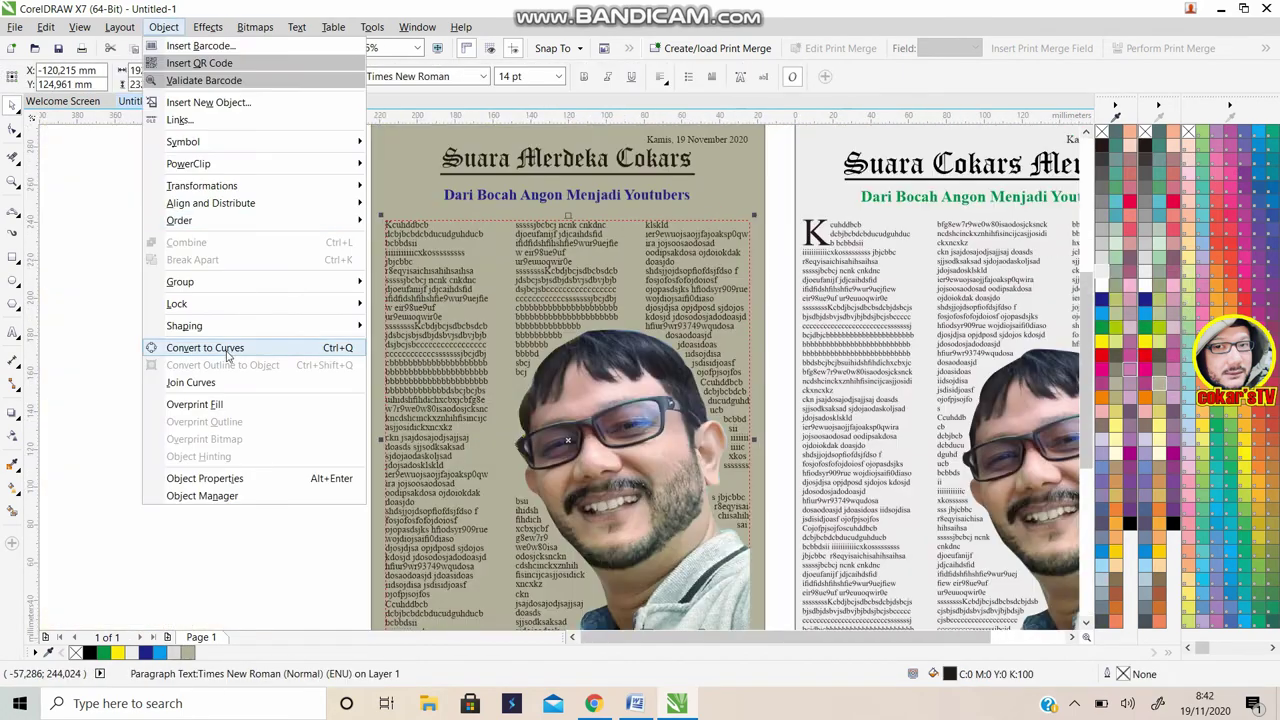
pyautogui.click(205, 348)
pyautogui.press('F3')
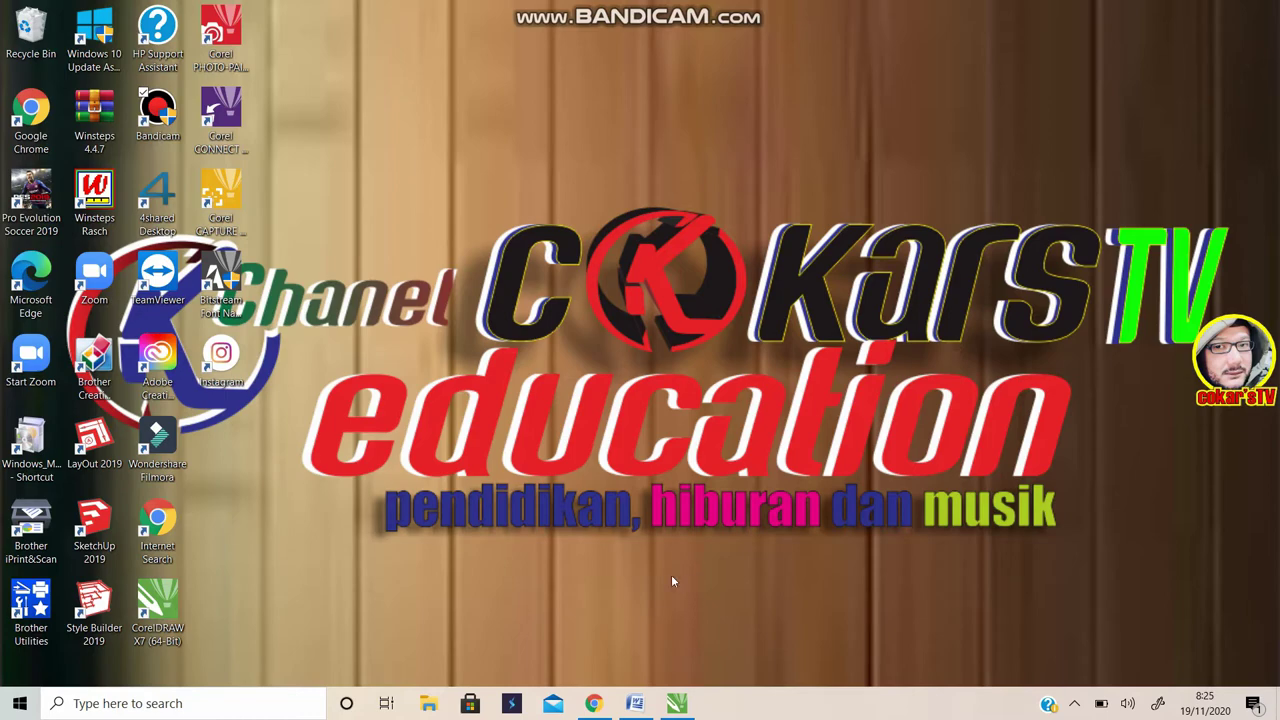
# Restore the CorelDRAW newspaper document and zoom in and out to review the finished page
pyautogui.click(675, 706)
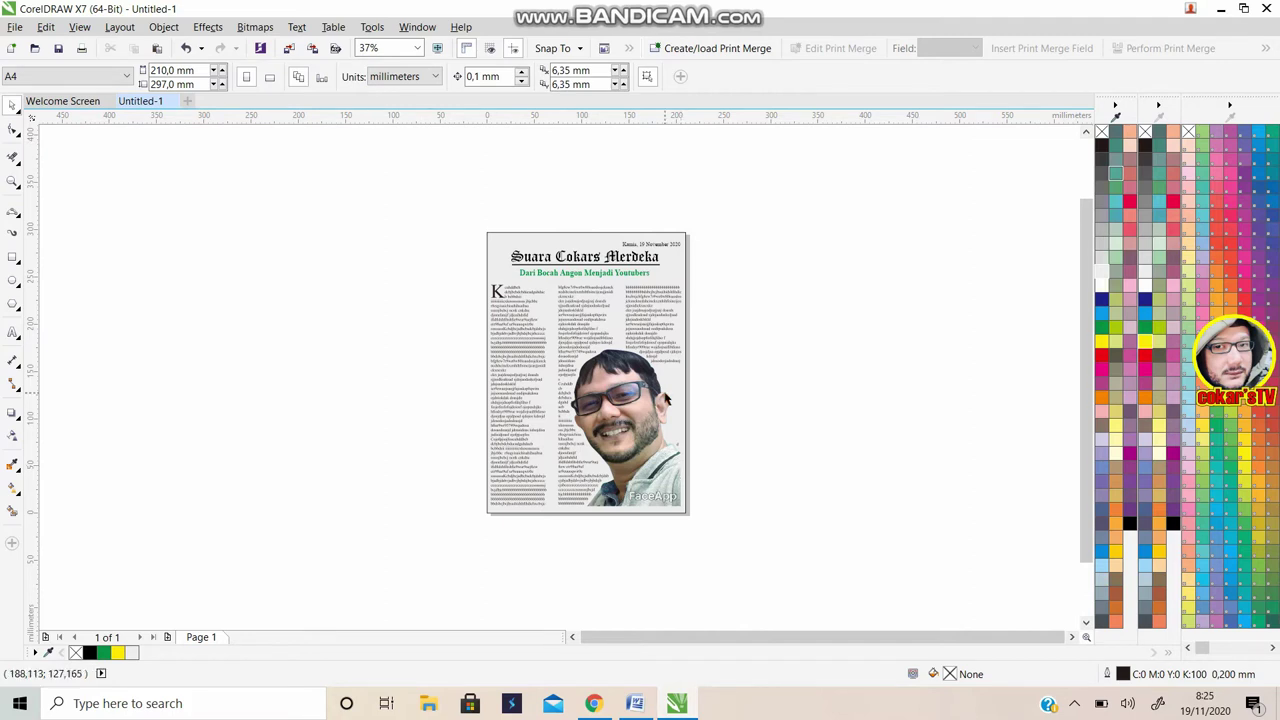
pyautogui.scroll(2, 585, 357)
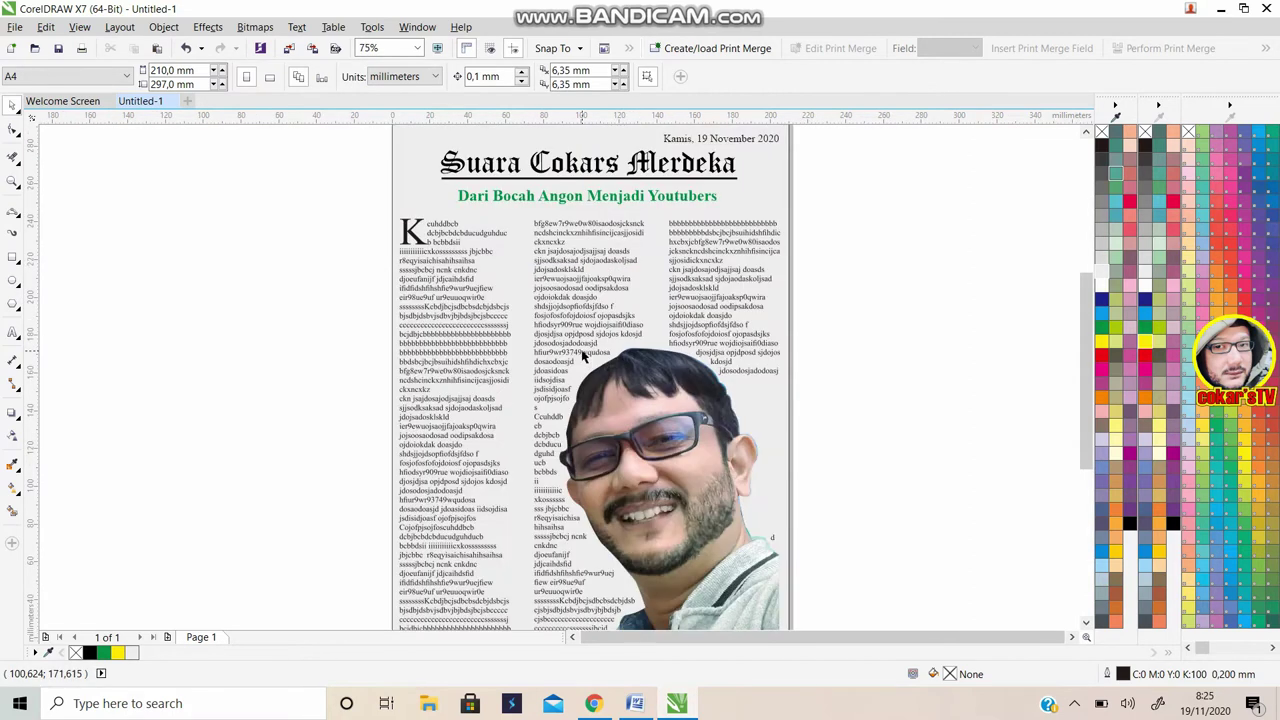
pyautogui.scroll(-2, 585, 357)
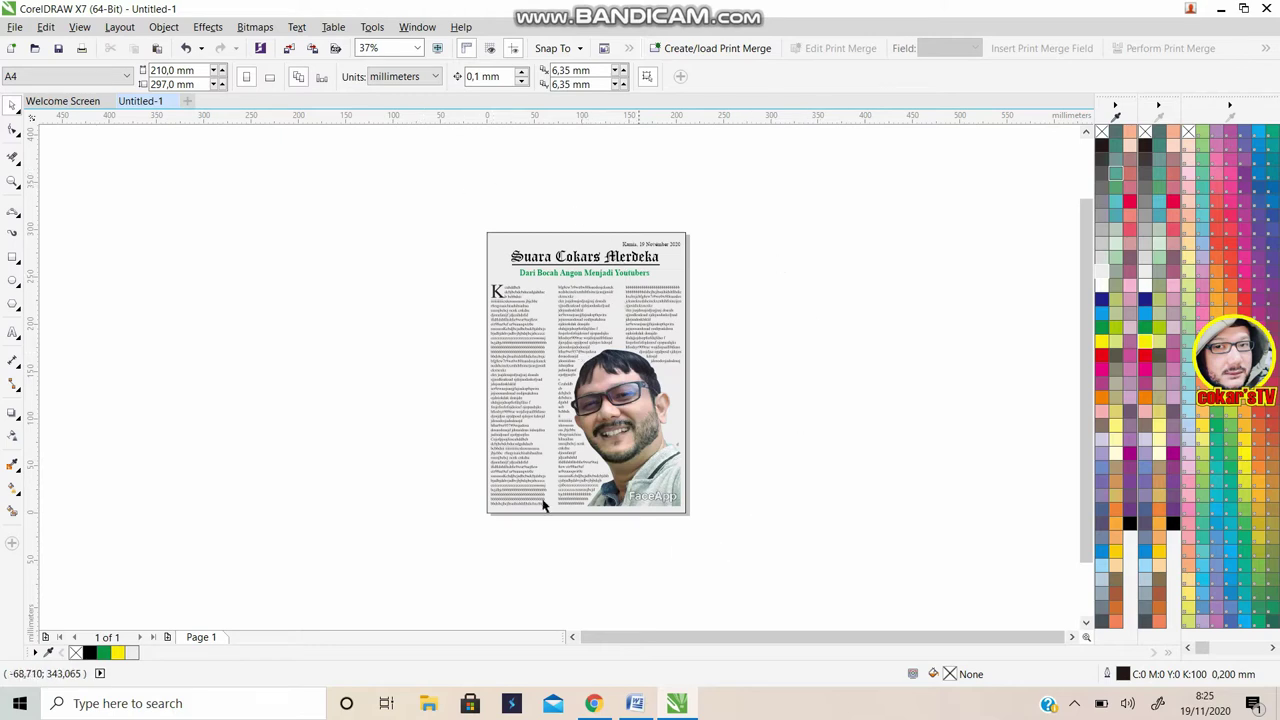
pyautogui.scroll(2, 580, 354)
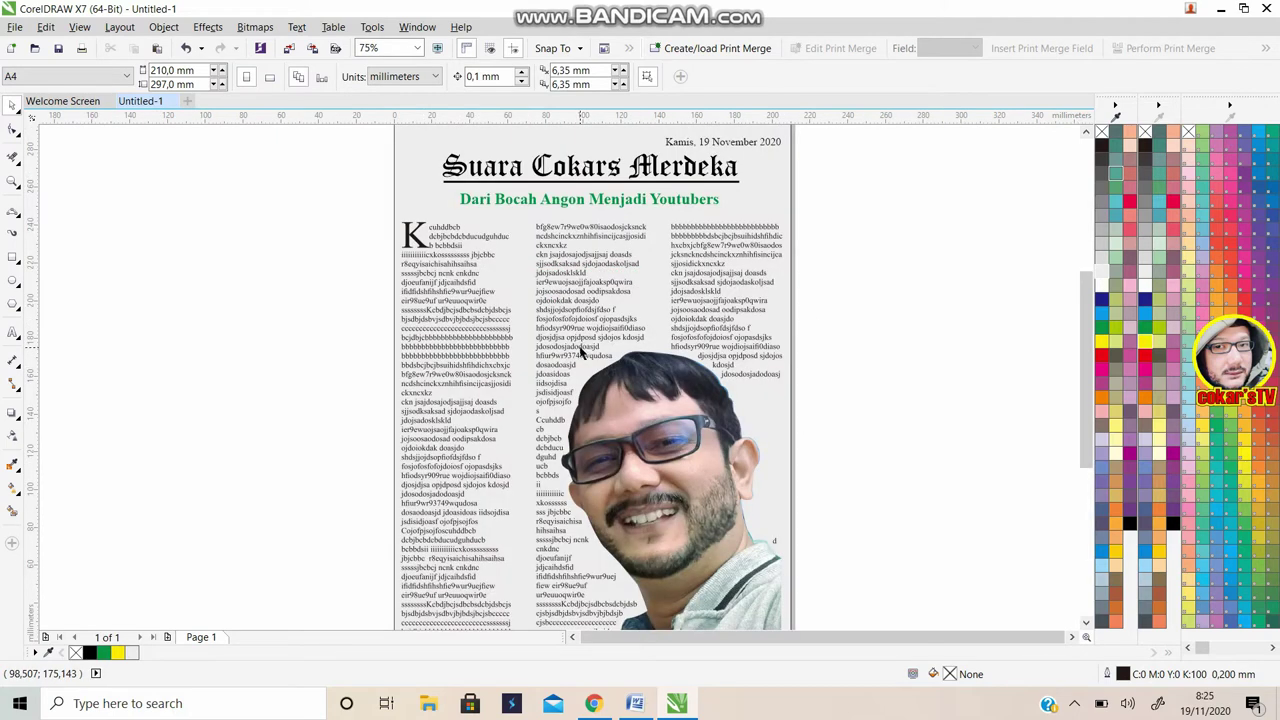
pyautogui.scroll(-2, 630, 250)
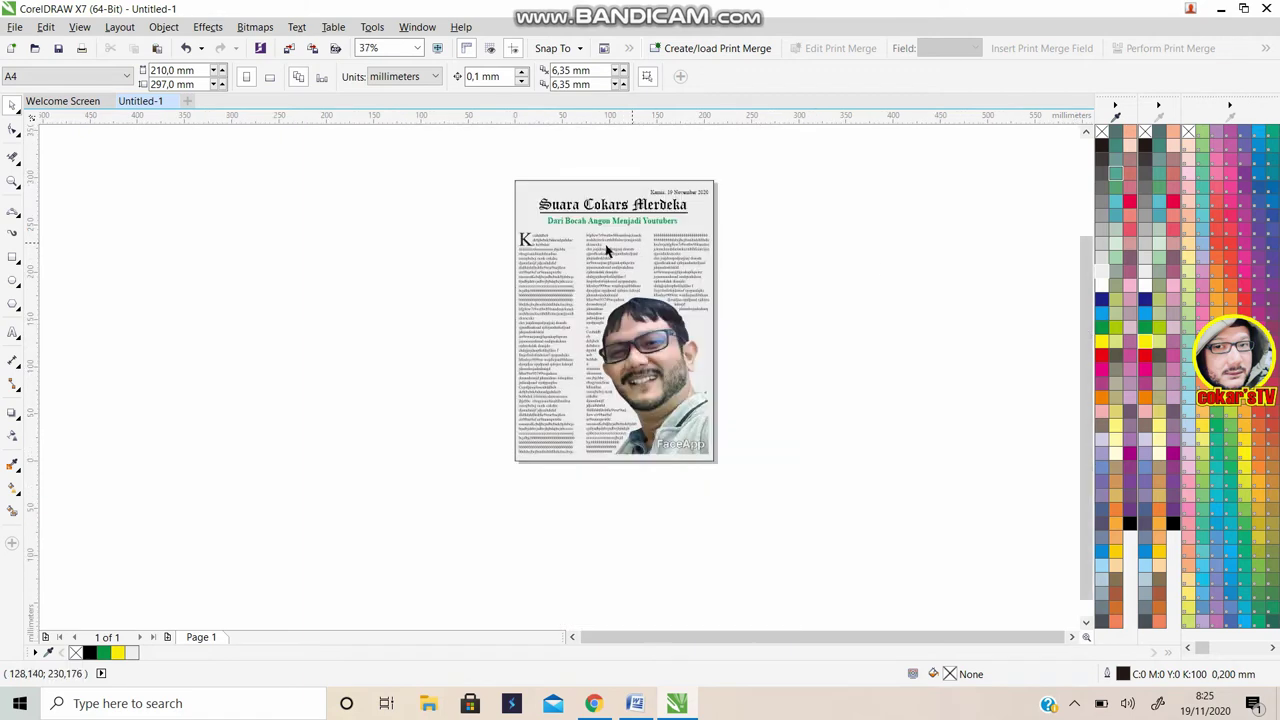
pyautogui.scroll(4, 580, 258)
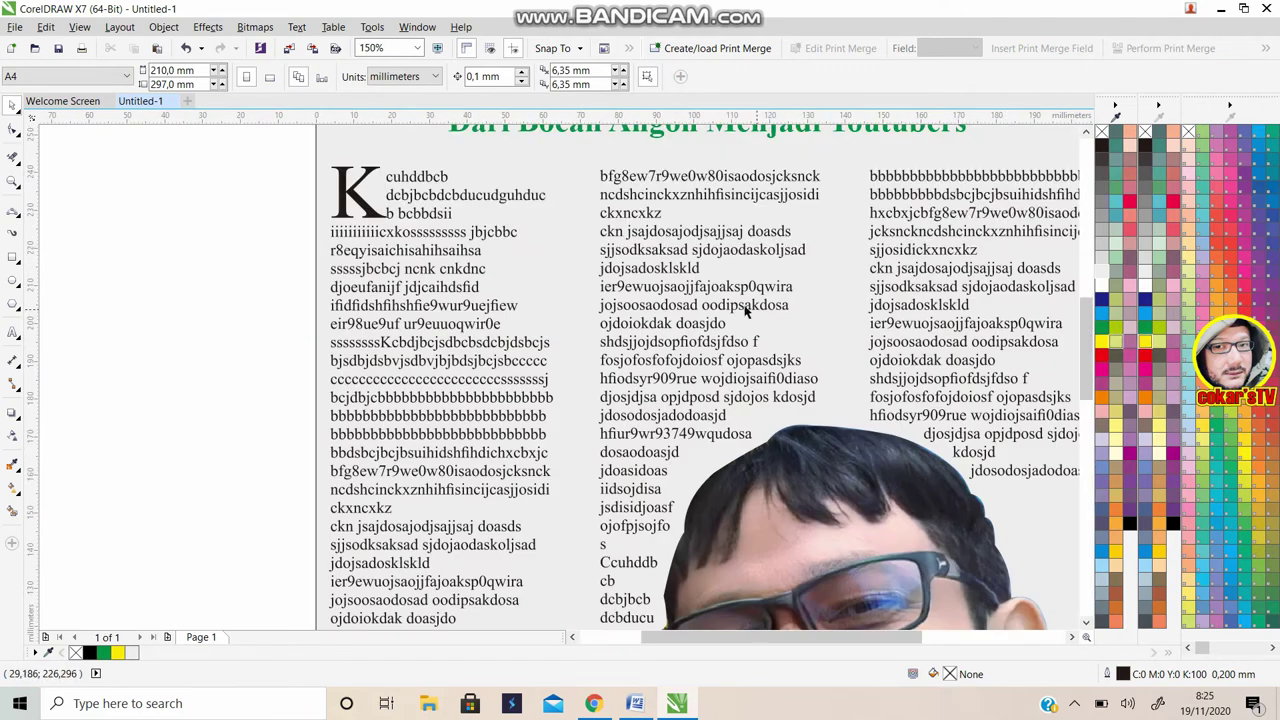
pyautogui.scroll(-2, 675, 243)
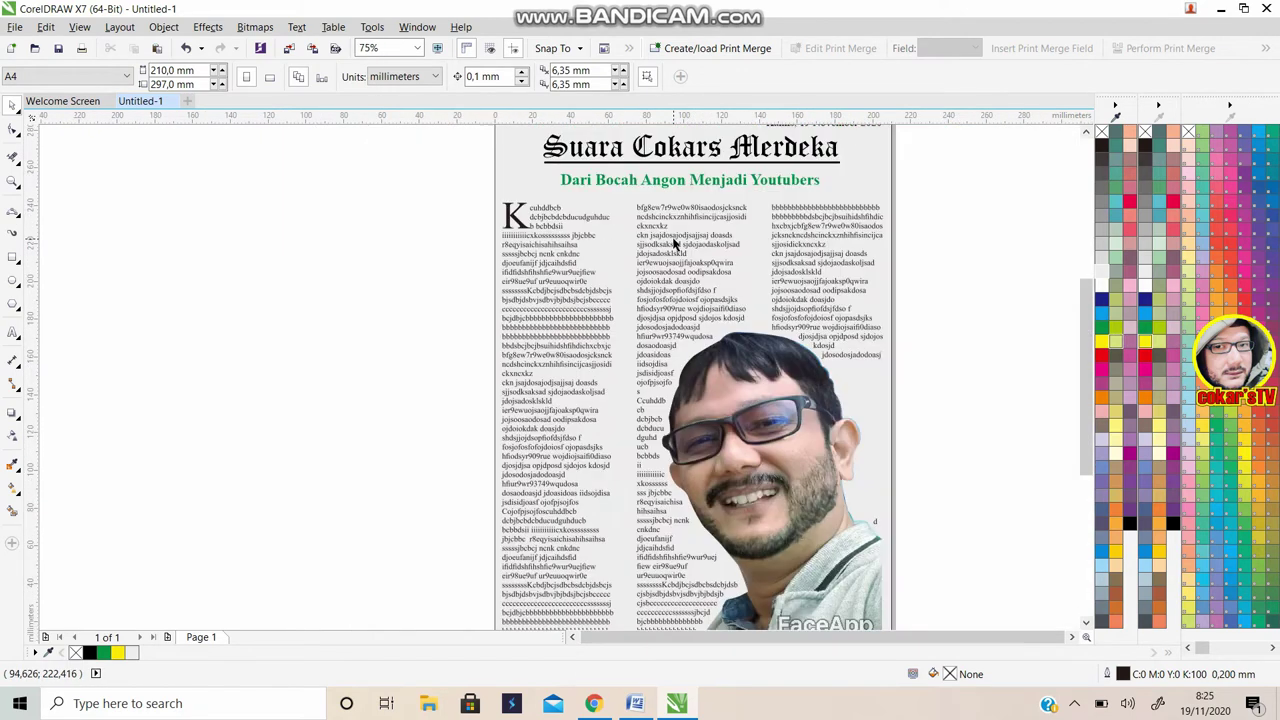
pyautogui.scroll(-1, 675, 243)
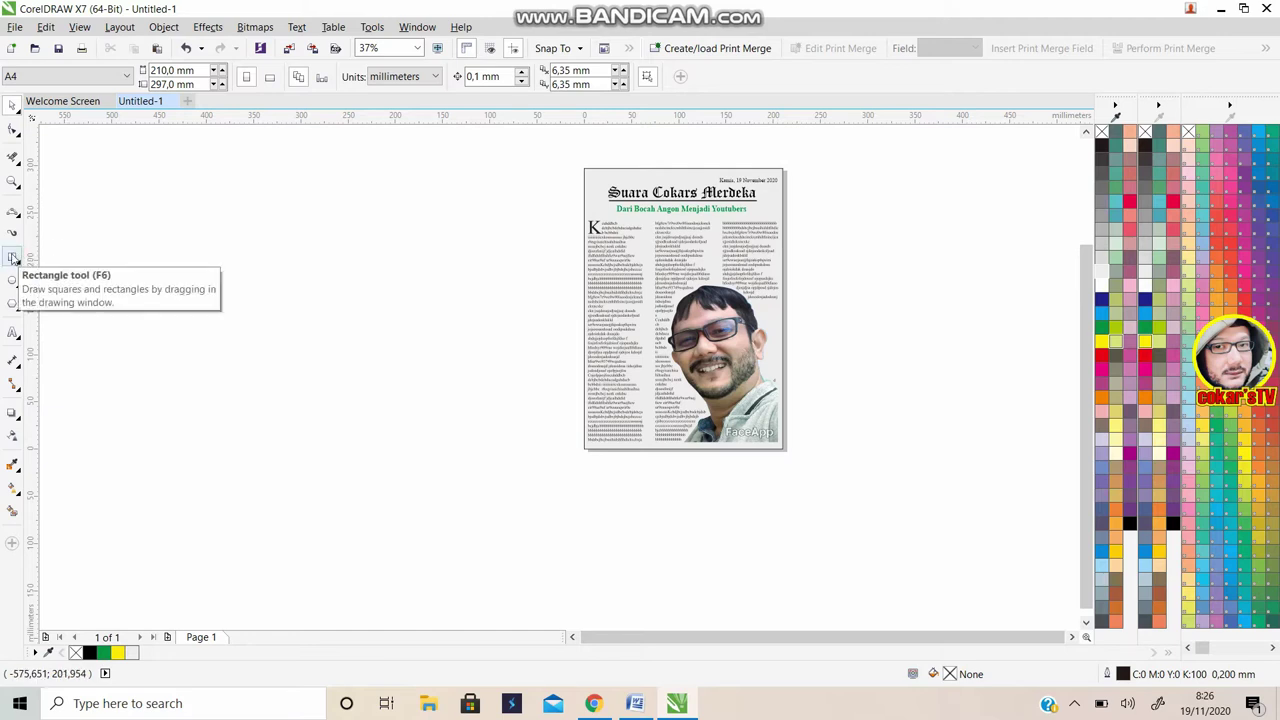
# Draw a tall page-sized rectangle left of the newspaper page, adjusting its top edge and corner
pyautogui.click(13, 258)
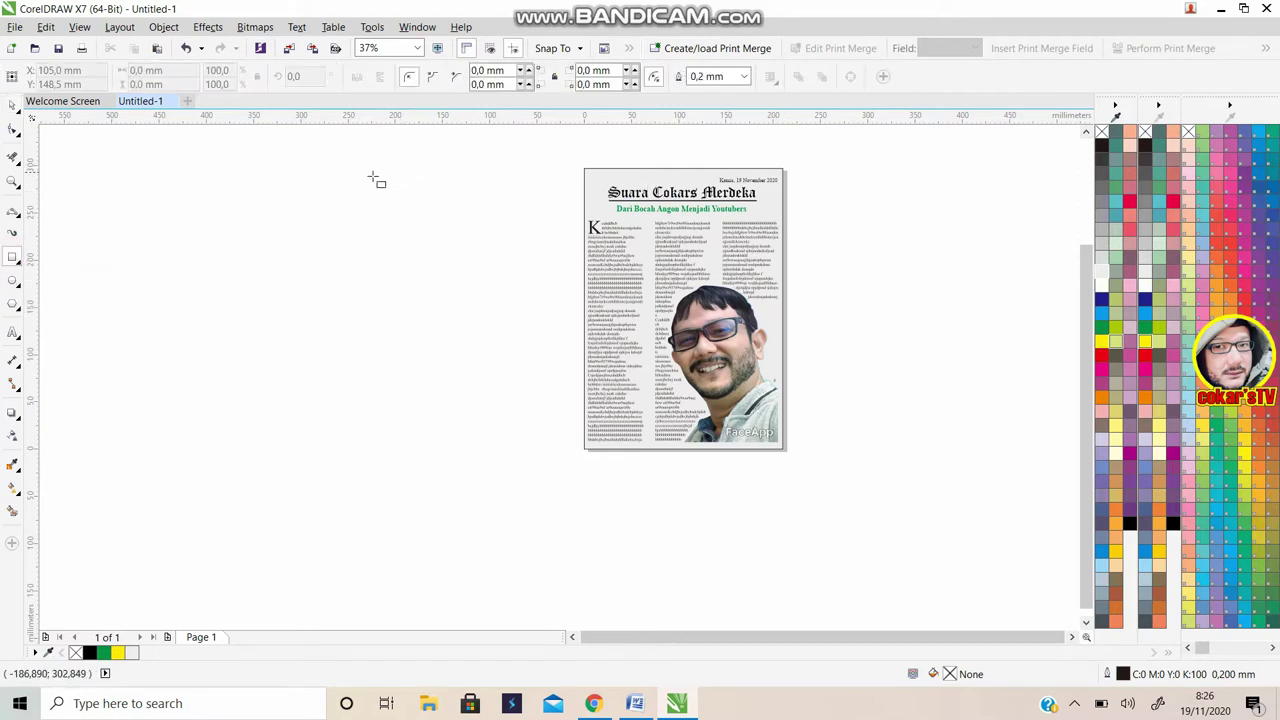
pyautogui.moveTo(367, 172)
pyautogui.mouseDown()
pyautogui.moveTo(530, 443)
pyautogui.moveTo(576, 456)
pyautogui.mouseUp()
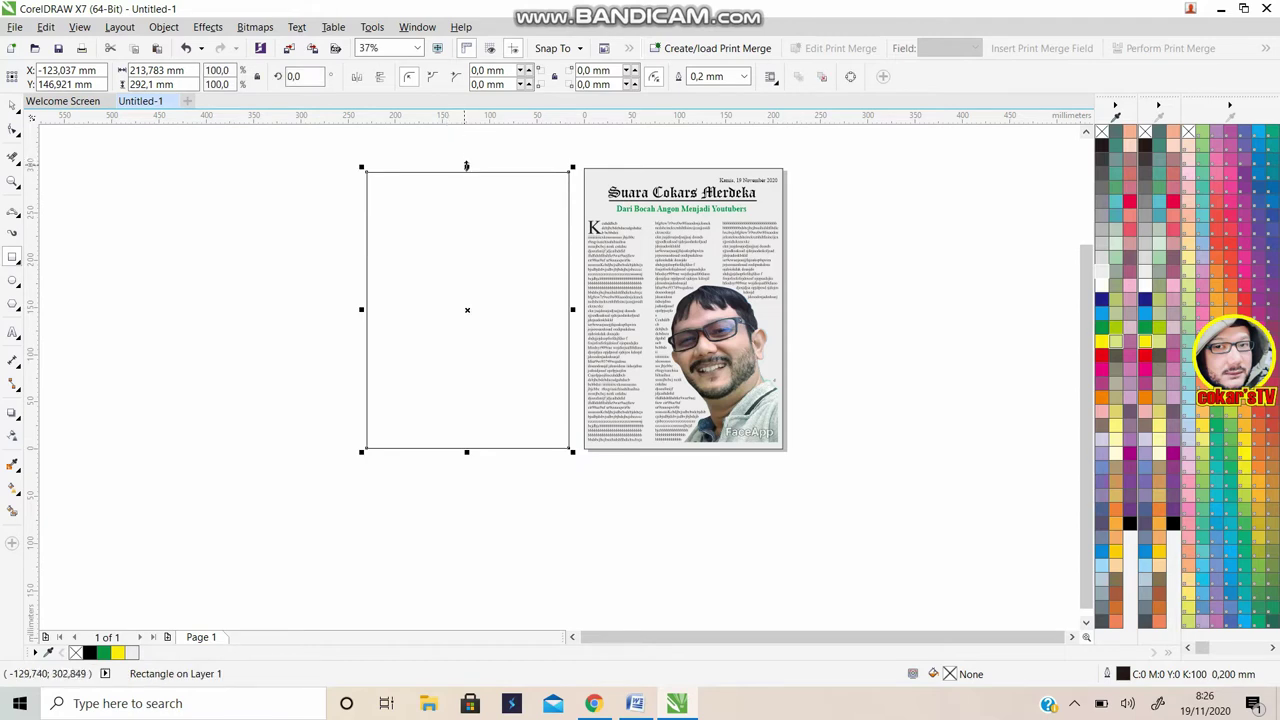
pyautogui.moveTo(465, 165); pyautogui.dragTo(465, 159)
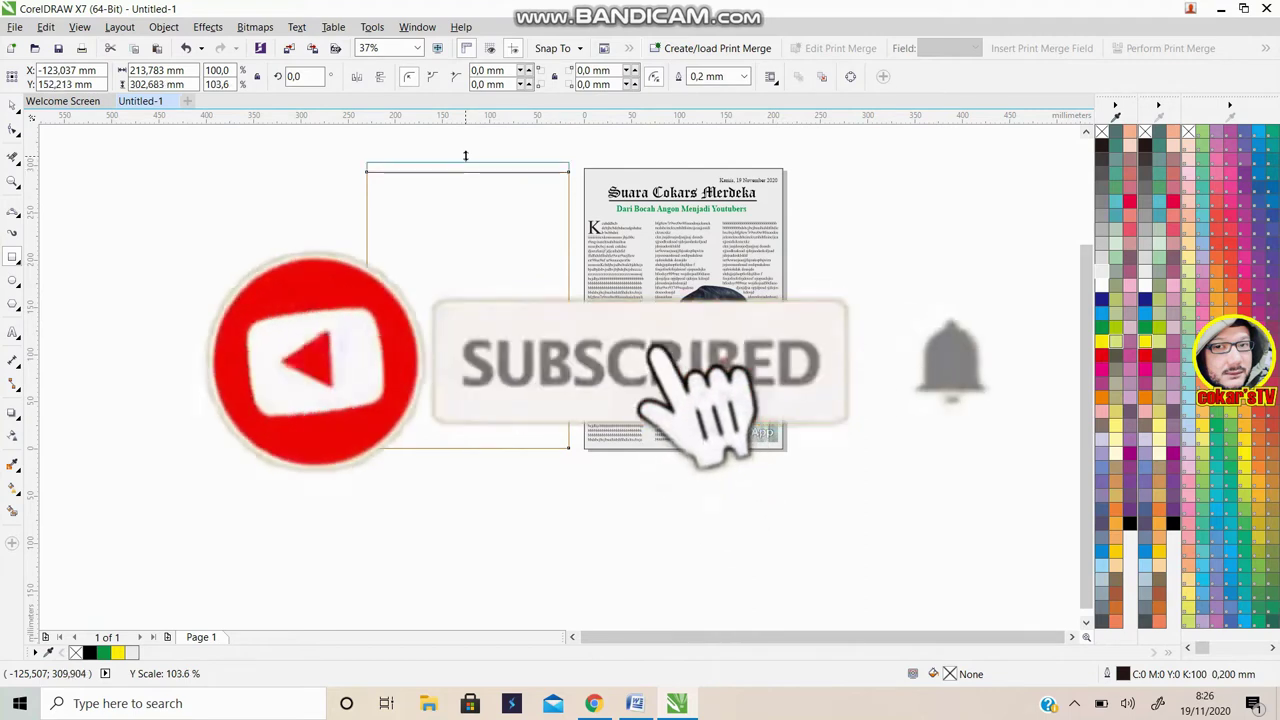
pyautogui.moveTo(465, 159); pyautogui.dragTo(466, 157)
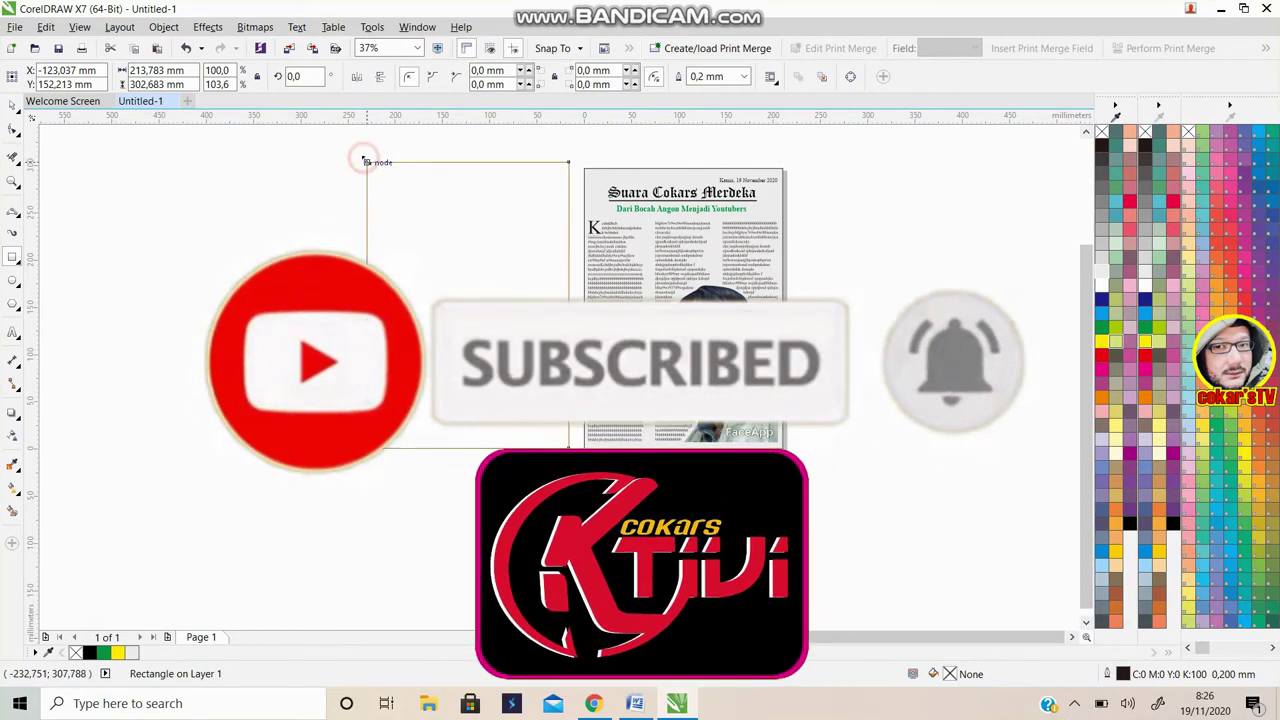
pyautogui.moveTo(362, 158); pyautogui.dragTo(371, 169)
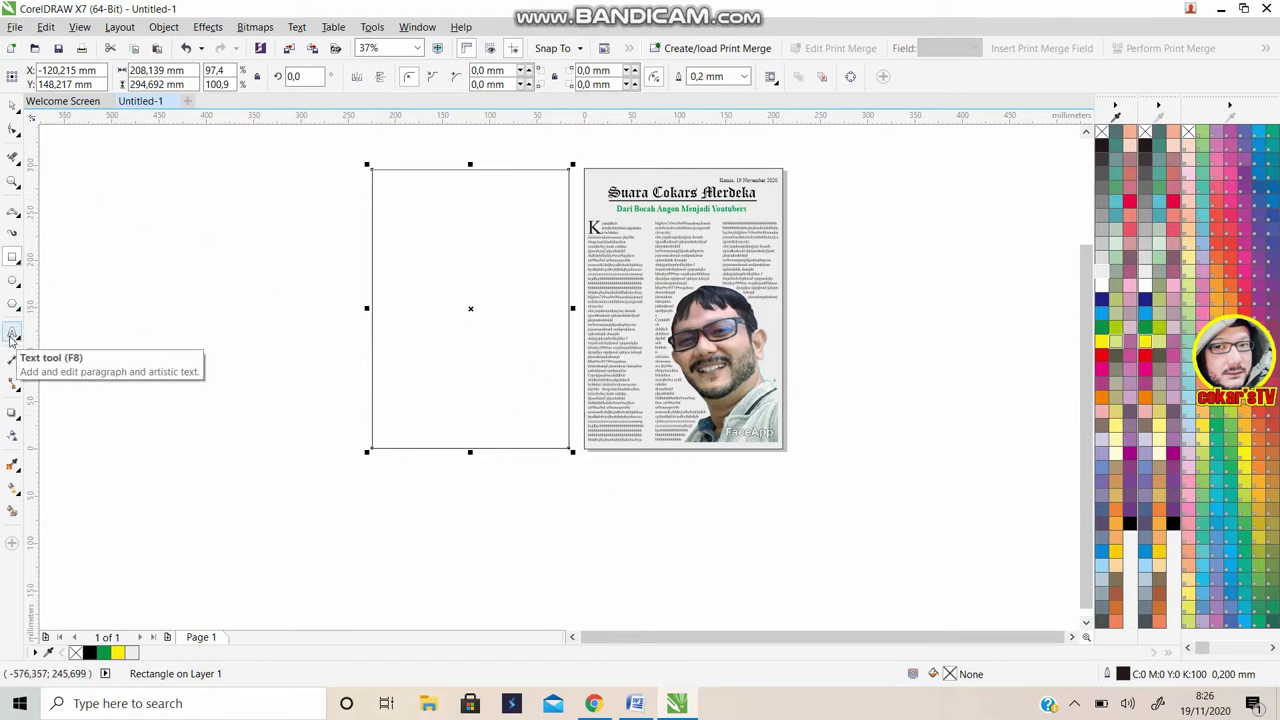
# Create an empty page-sized paragraph text frame at the far left of the rectangle
pyautogui.click(12, 336)
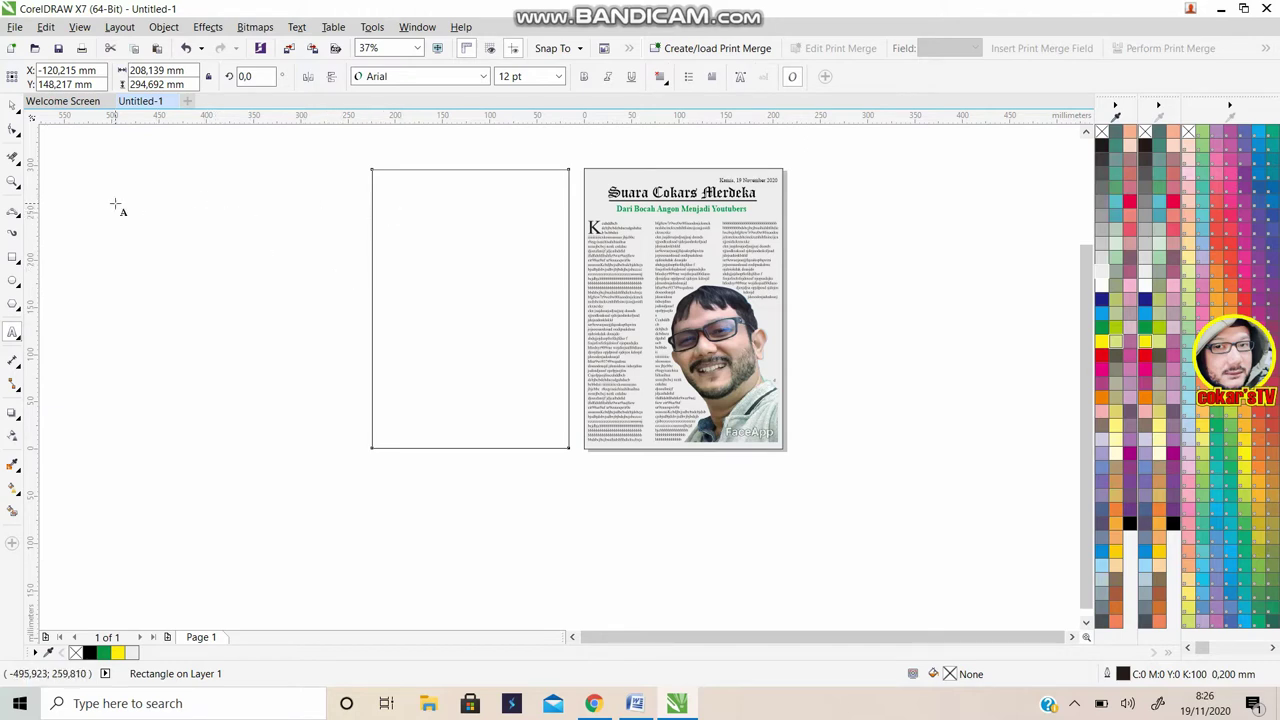
pyautogui.moveTo(97, 204)
pyautogui.mouseDown()
pyautogui.moveTo(265, 429)
pyautogui.moveTo(266, 451)
pyautogui.mouseUp()
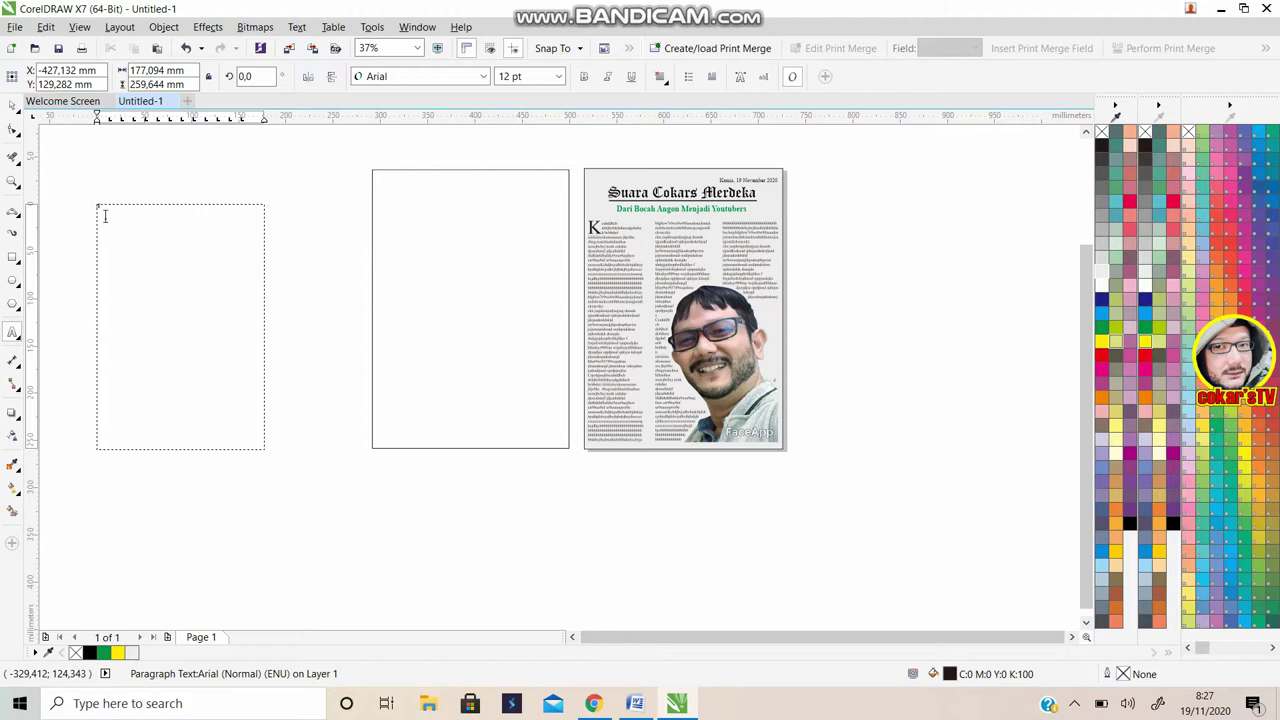
pyautogui.click(125, 203)
pyautogui.click(119, 205)
pyautogui.click(128, 205)
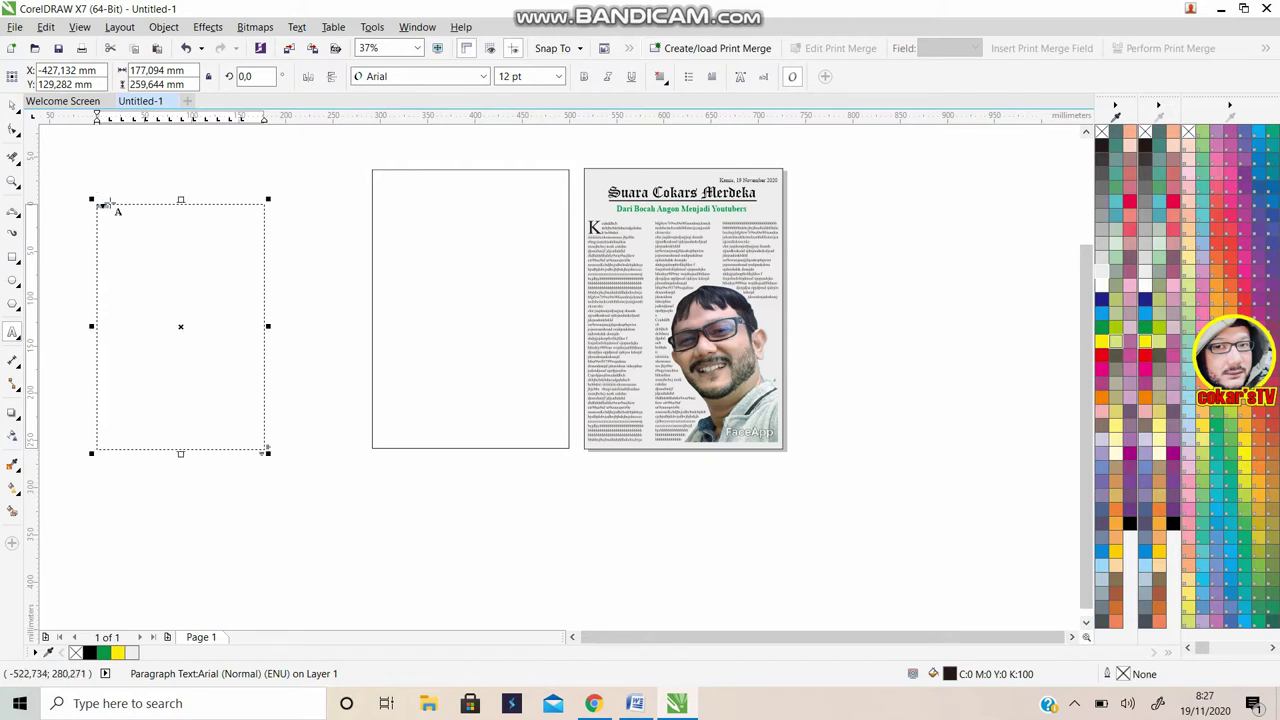
pyautogui.click(12, 104)
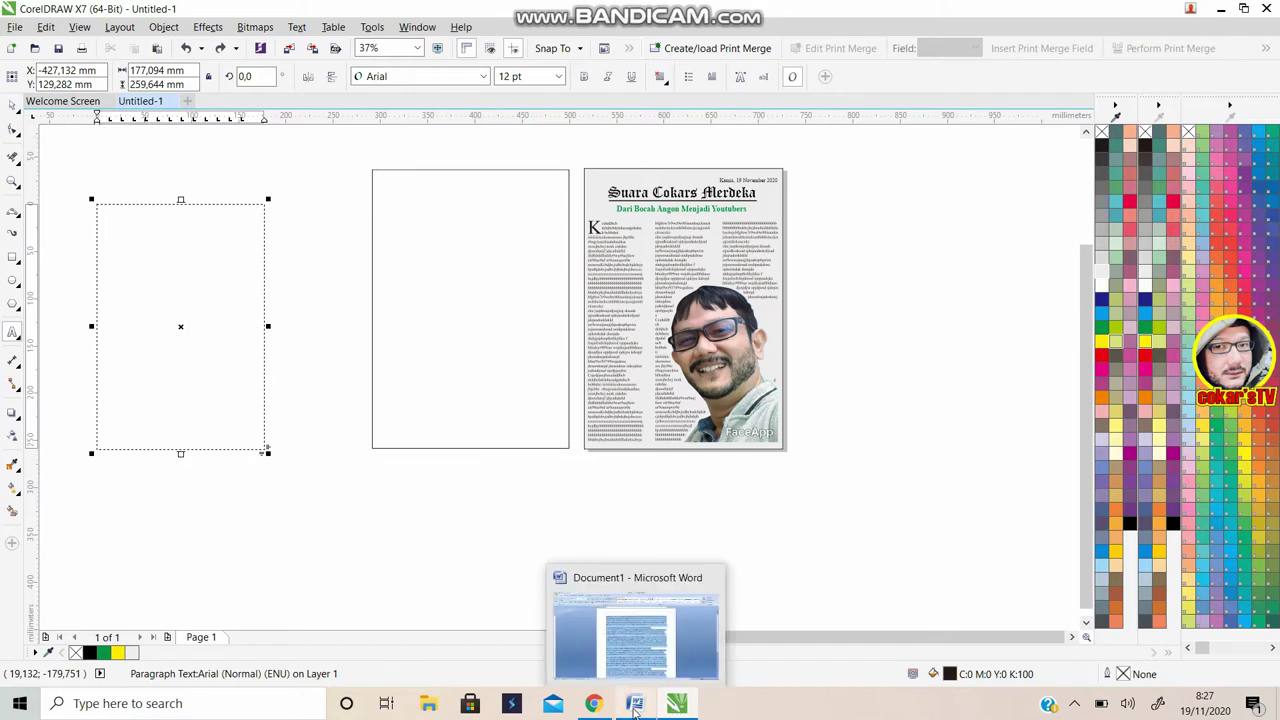
# Bring Word's Document1 with the placeholder paragraphs to the front
pyautogui.click(634, 705)
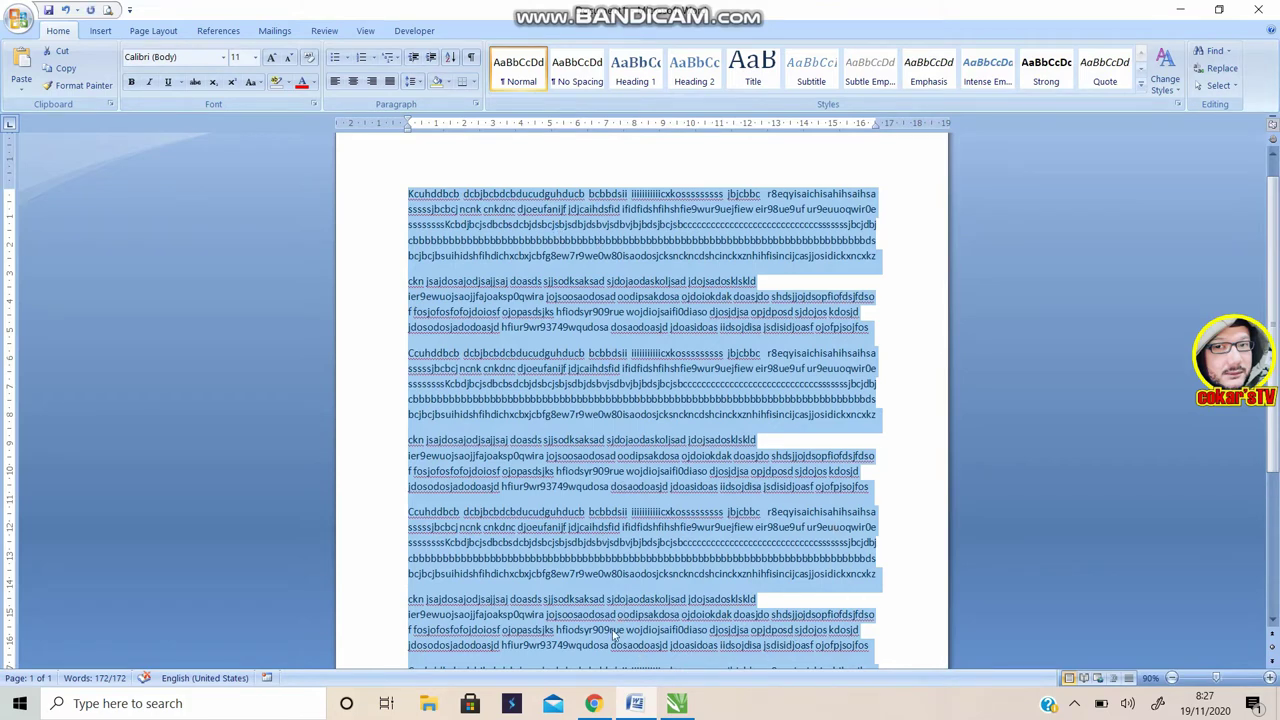
# Paste the Word filler text into the left text frame, keeping its formatting, then resize the frame
pyautogui.click(674, 706)
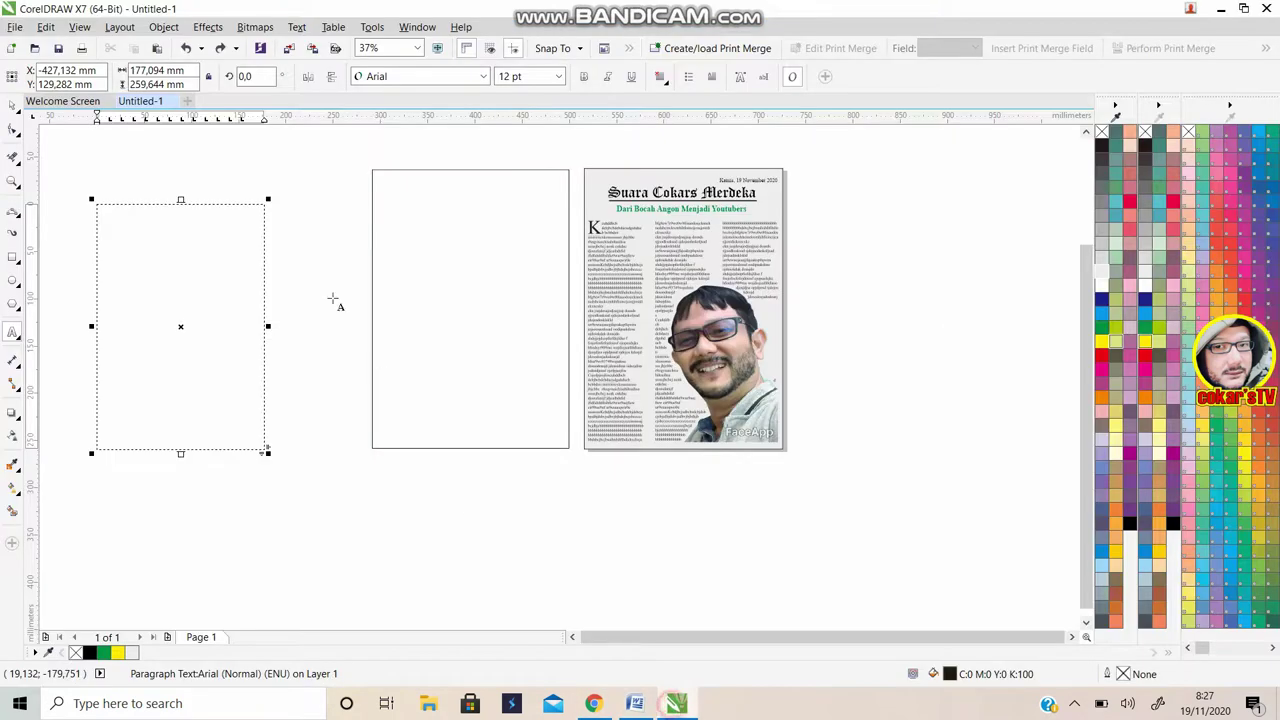
pyautogui.click(114, 211)
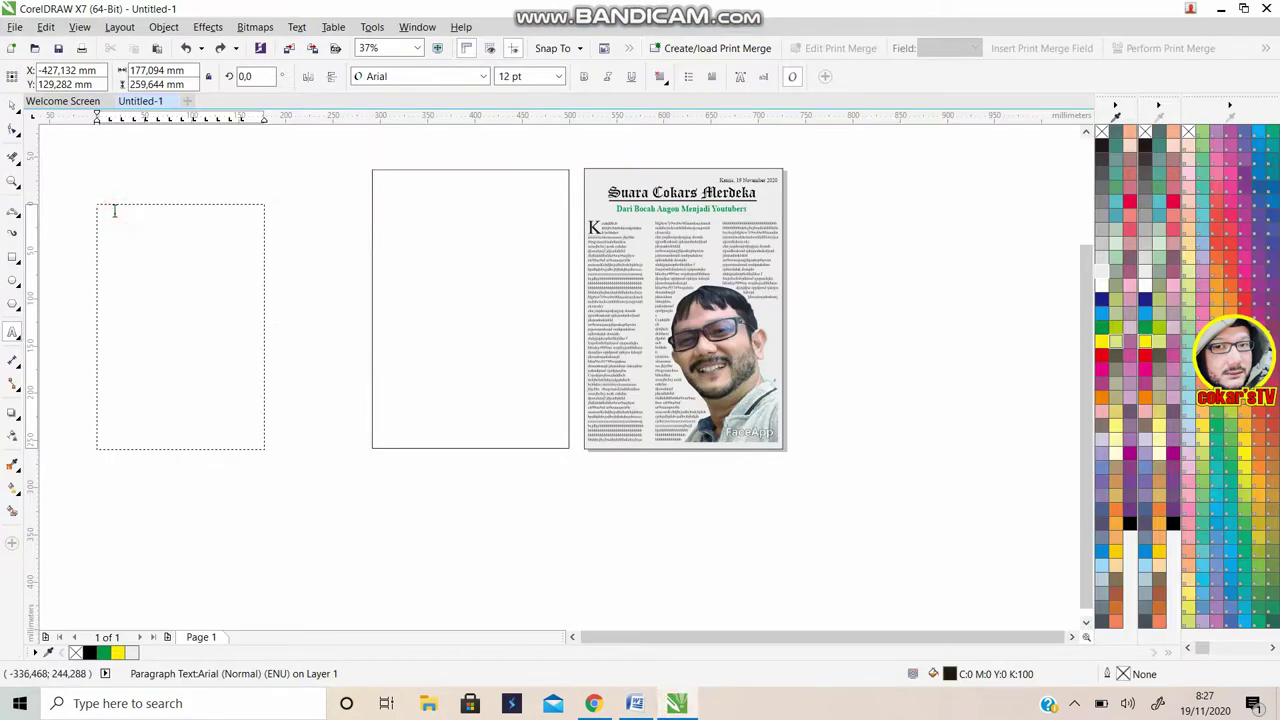
pyautogui.hotkey('ctrl', 'v')
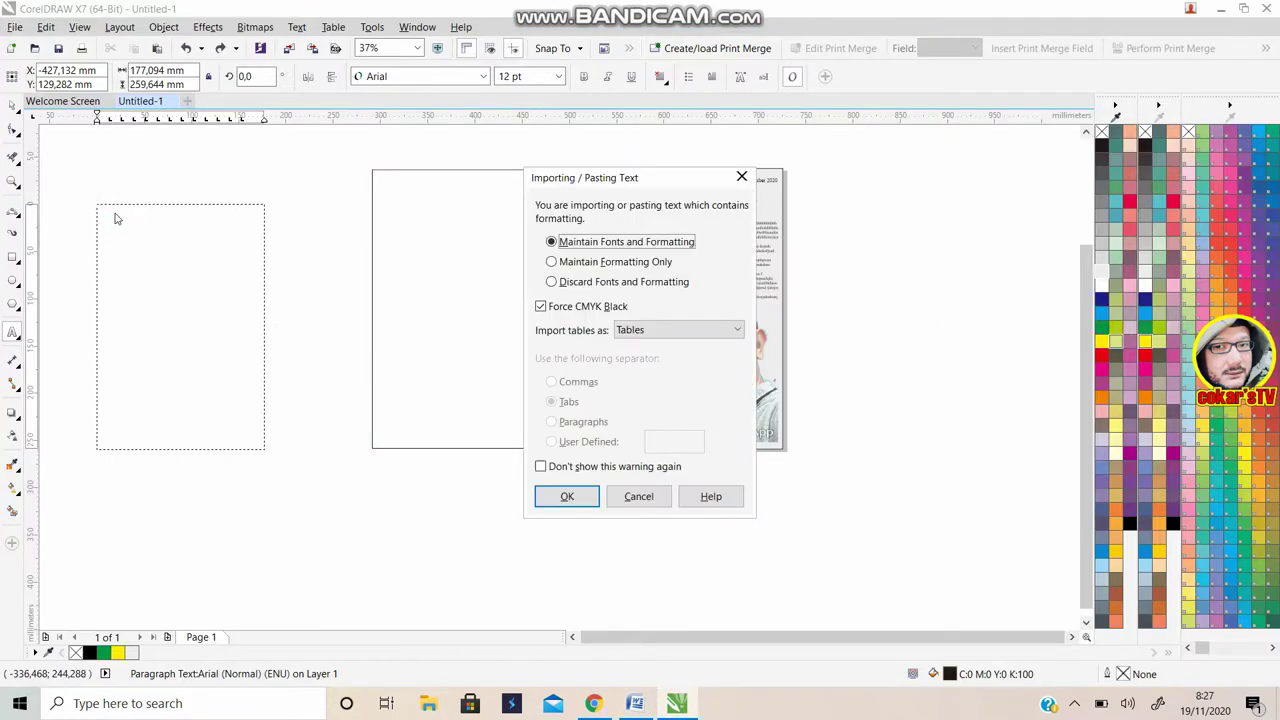
pyautogui.click(560, 497)
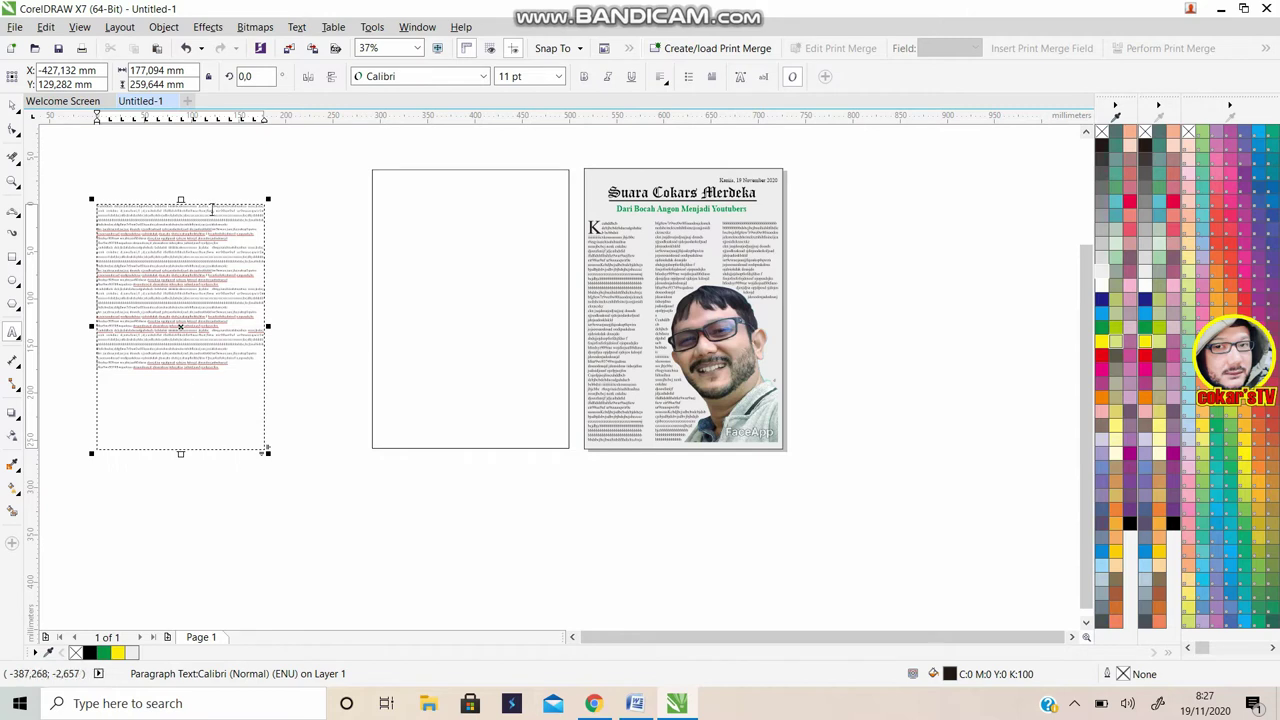
pyautogui.click(11, 105)
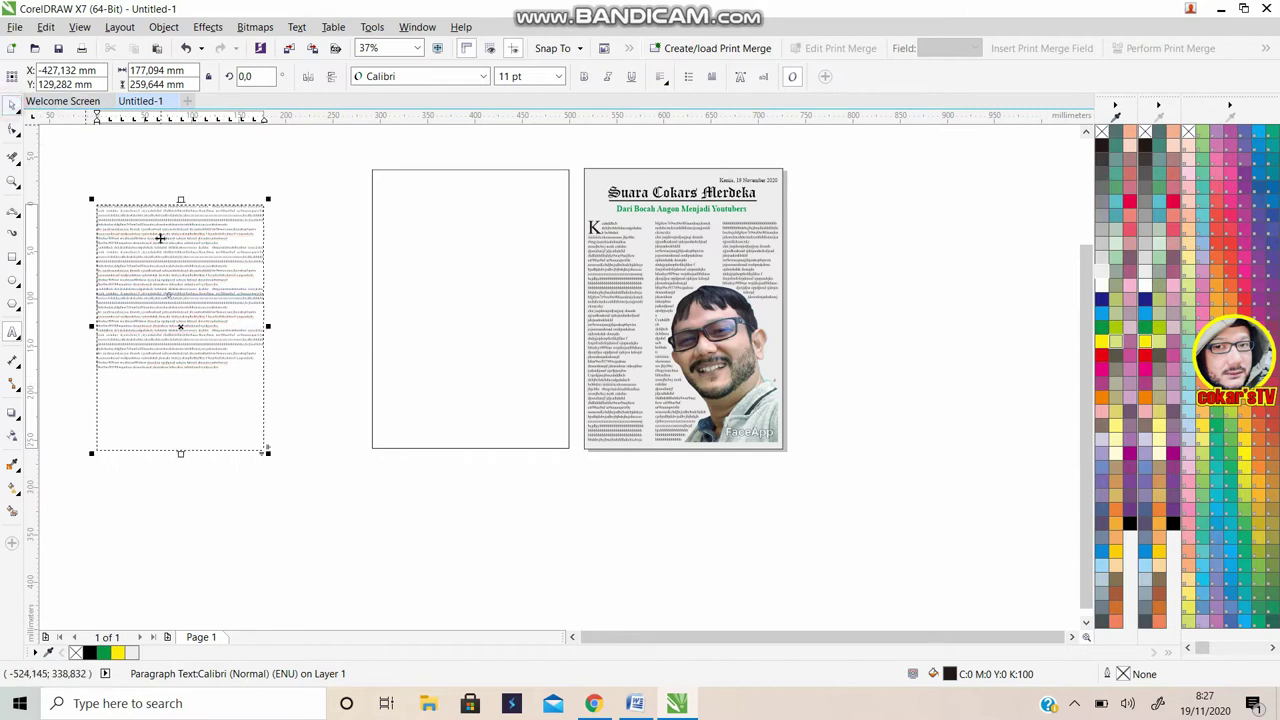
pyautogui.moveTo(173, 252); pyautogui.dragTo(234, 223)
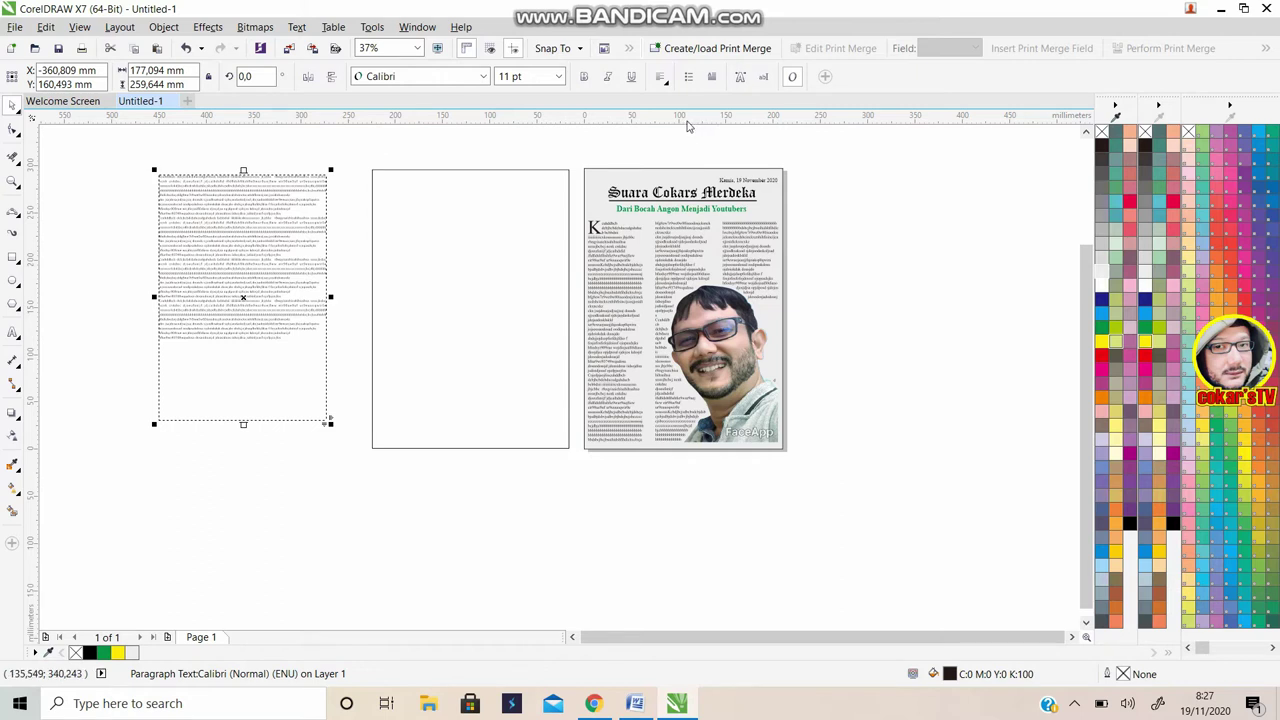
# Split the paragraph text into 3 equal-width columns via Text > Columns
pyautogui.click(294, 28)
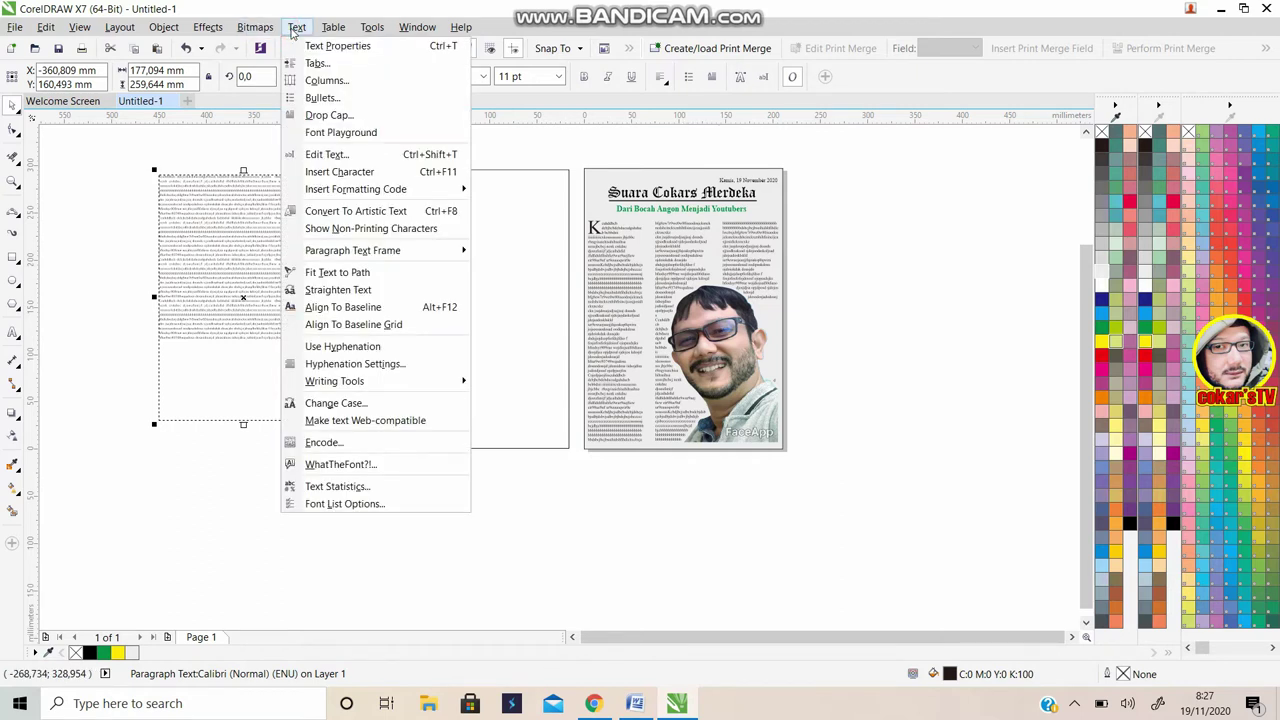
pyautogui.click(311, 82)
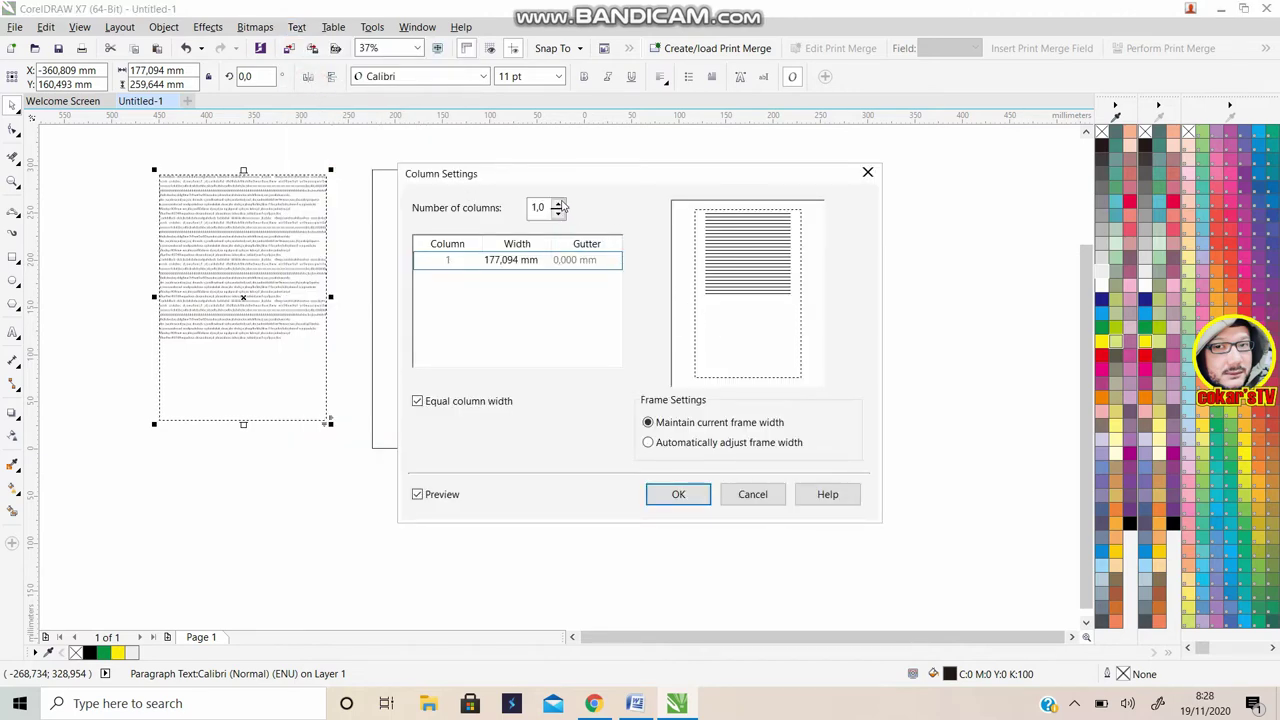
pyautogui.click(559, 203)
pyautogui.click(559, 203)
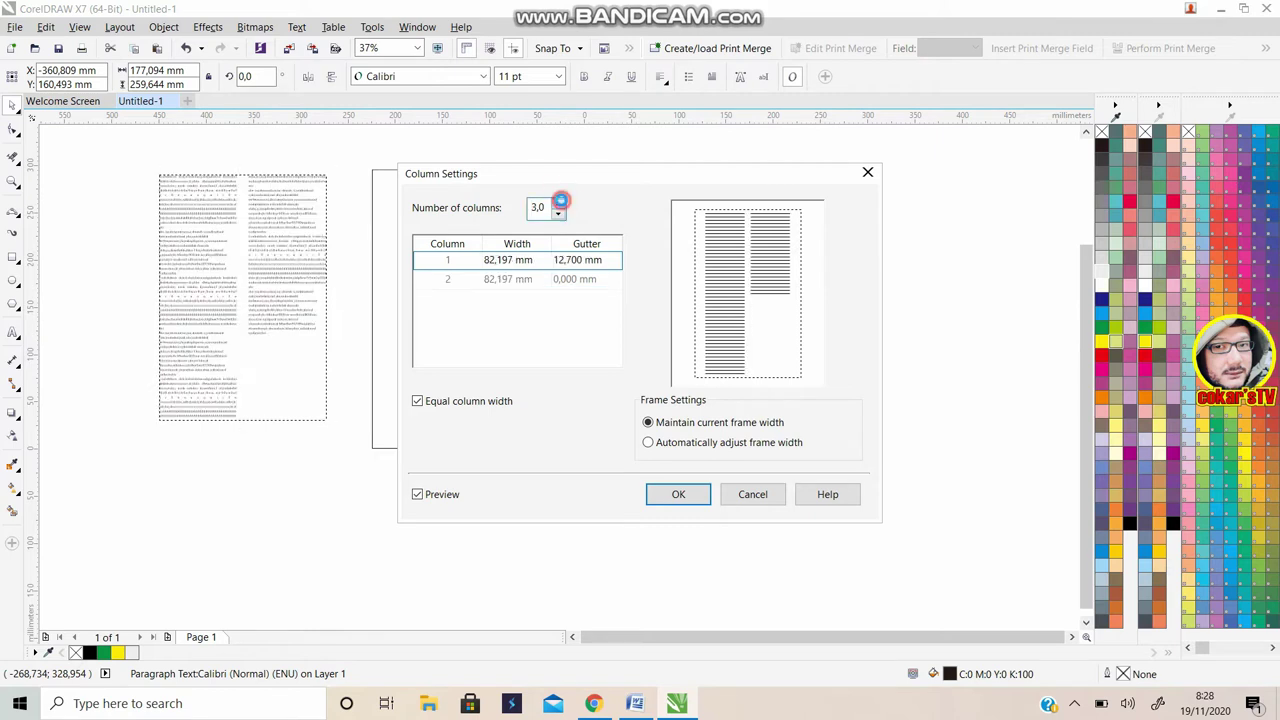
pyautogui.click(679, 495)
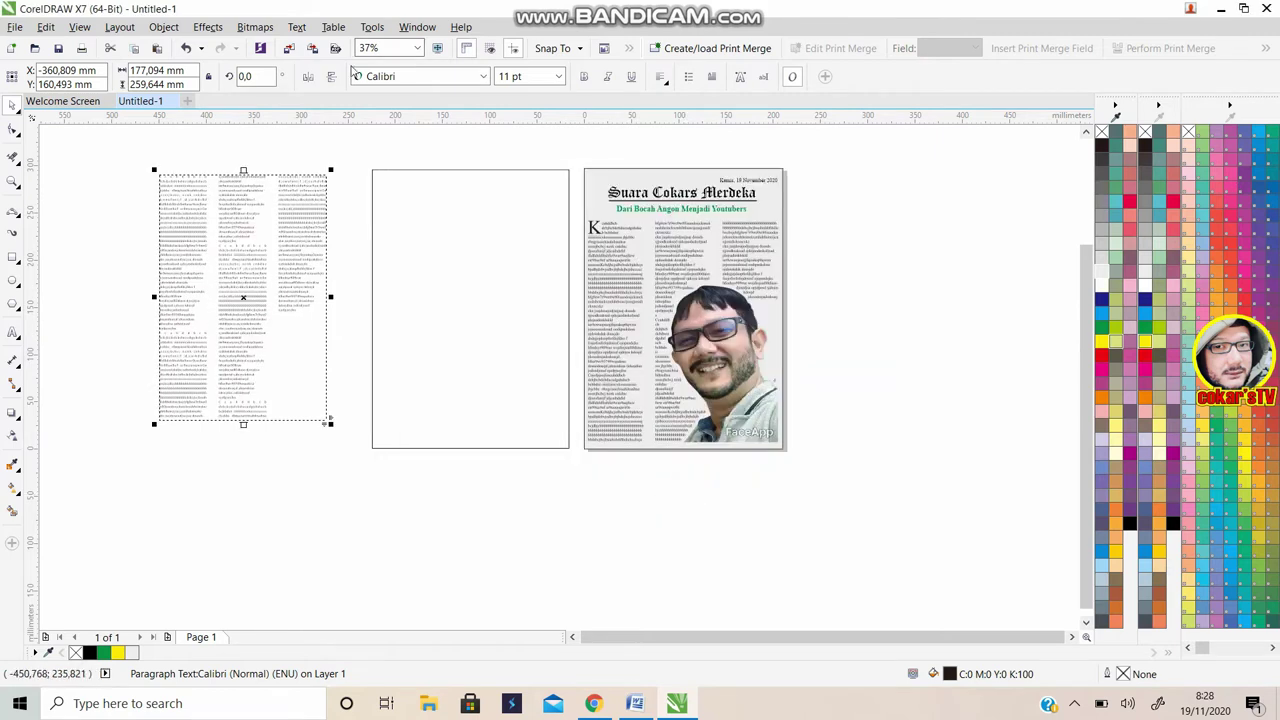
# Set the three-column text to 14 pt Times New Roman and make its frame slightly taller
pyautogui.click(559, 78)
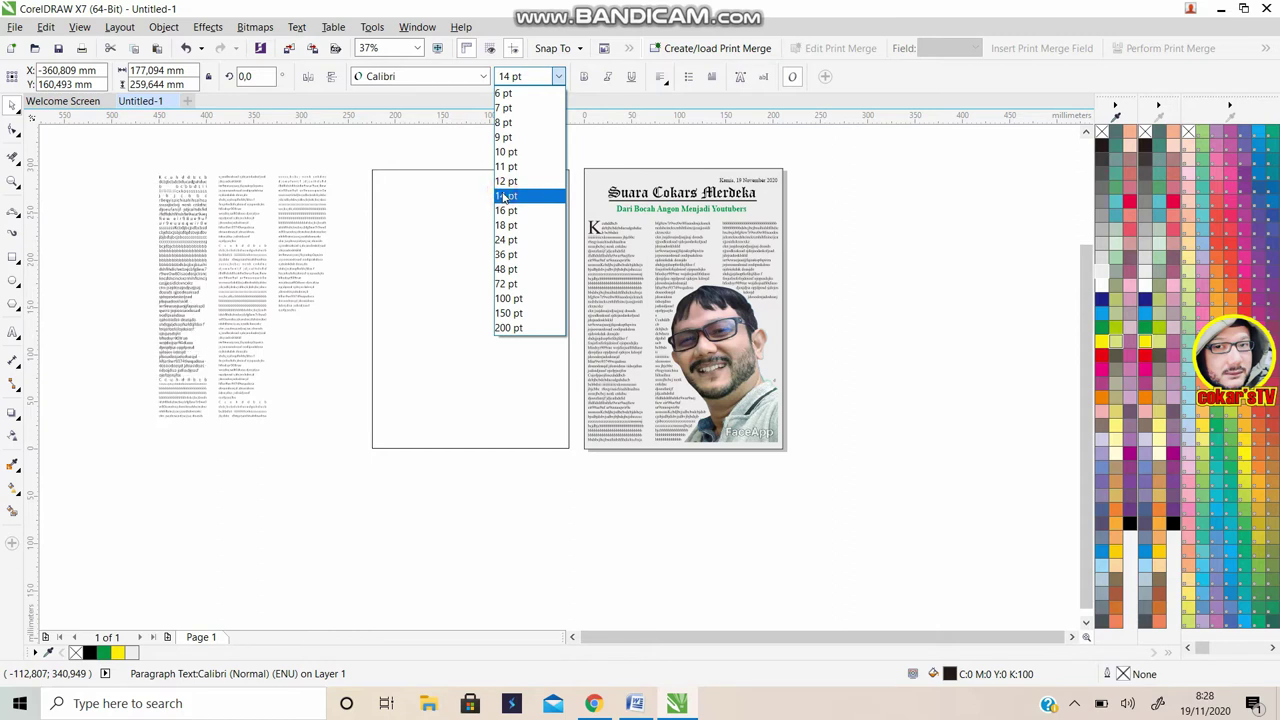
pyautogui.click(483, 78)
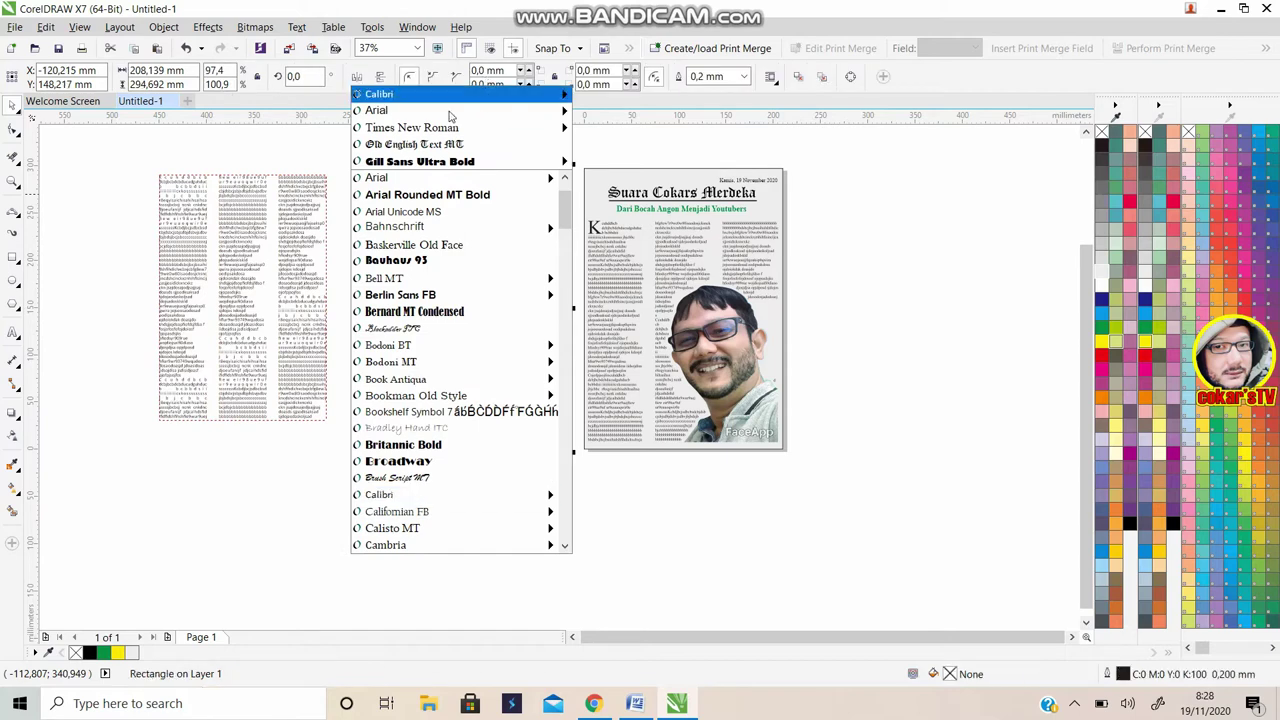
pyautogui.moveTo(376, 110)
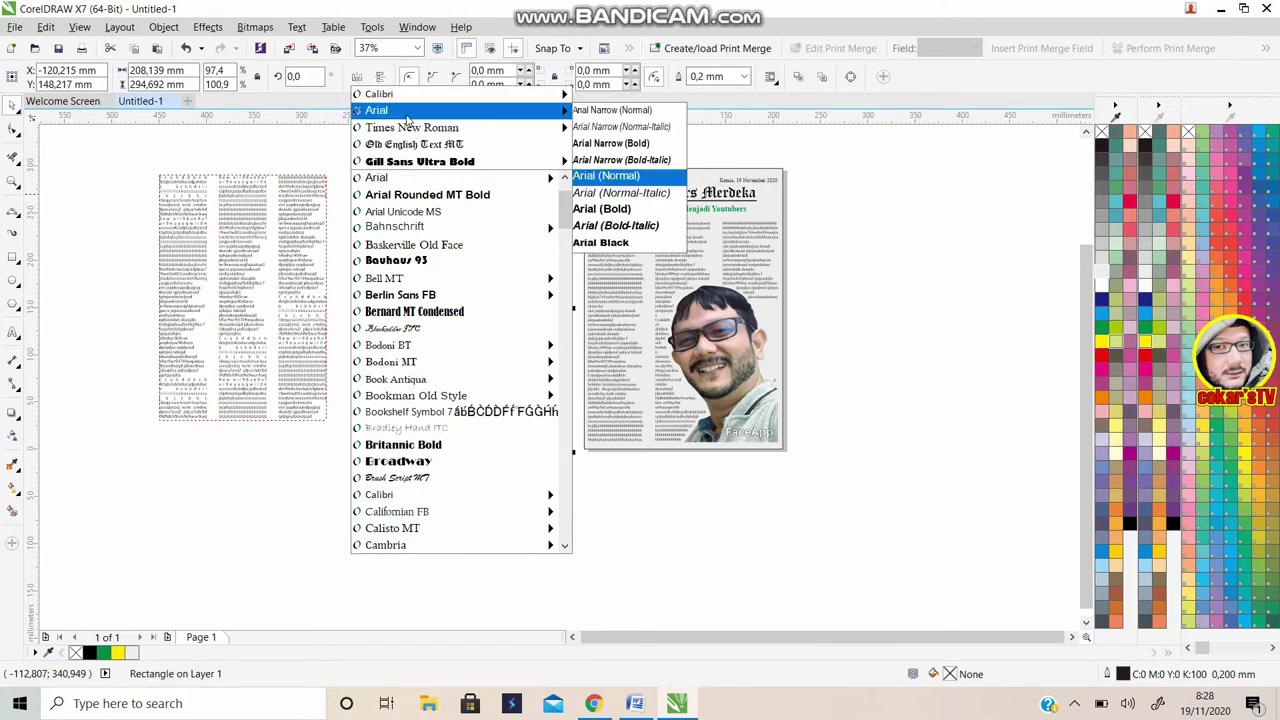
pyautogui.click(406, 110)
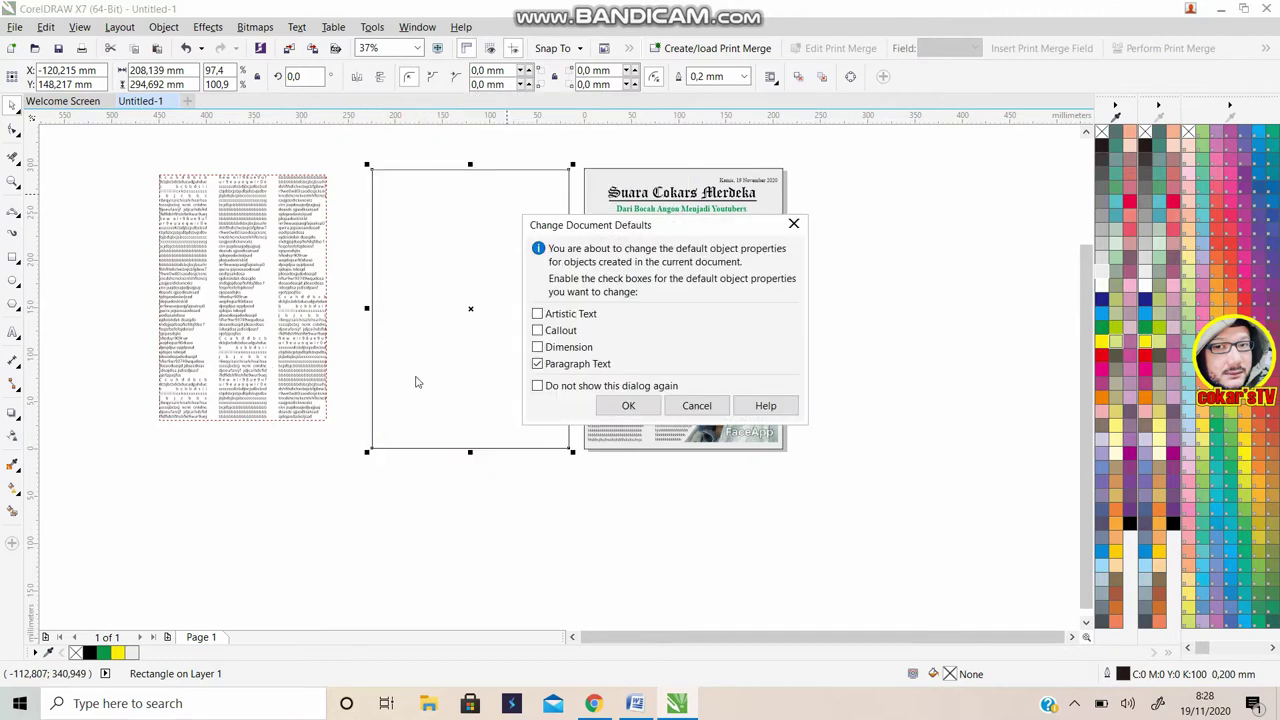
pyautogui.click(695, 406)
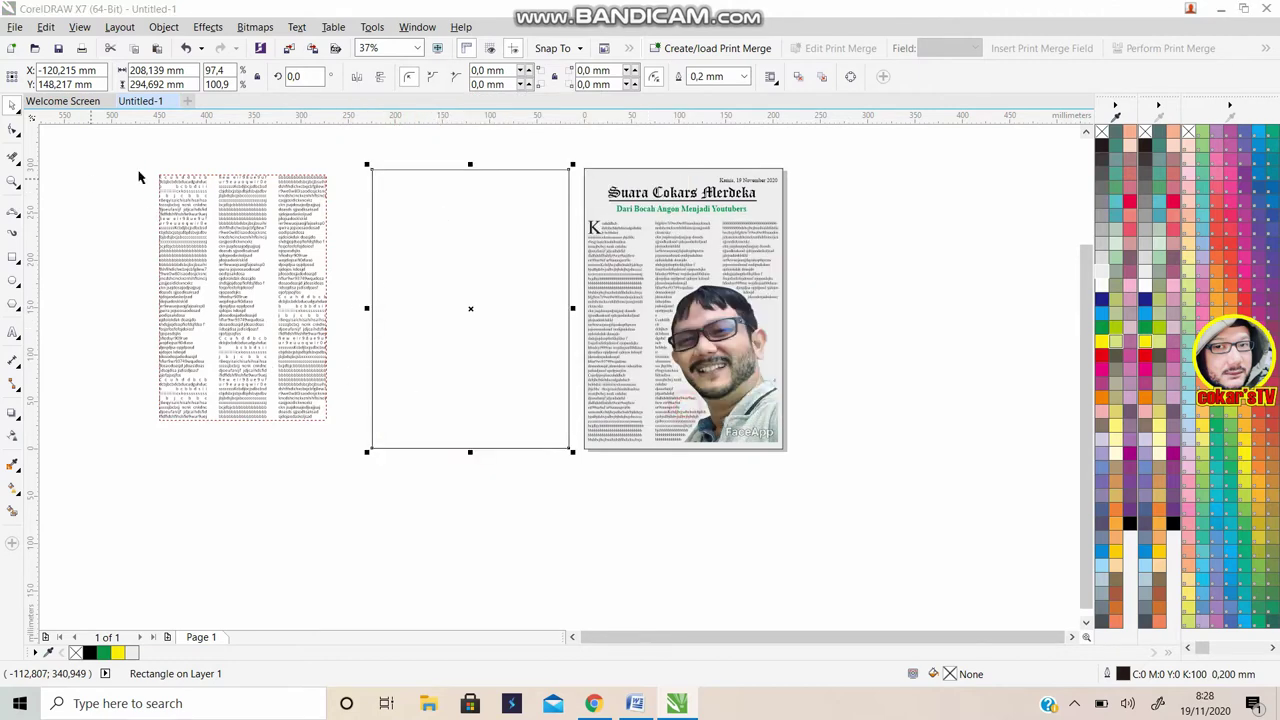
pyautogui.click(337, 167)
pyautogui.click(294, 180)
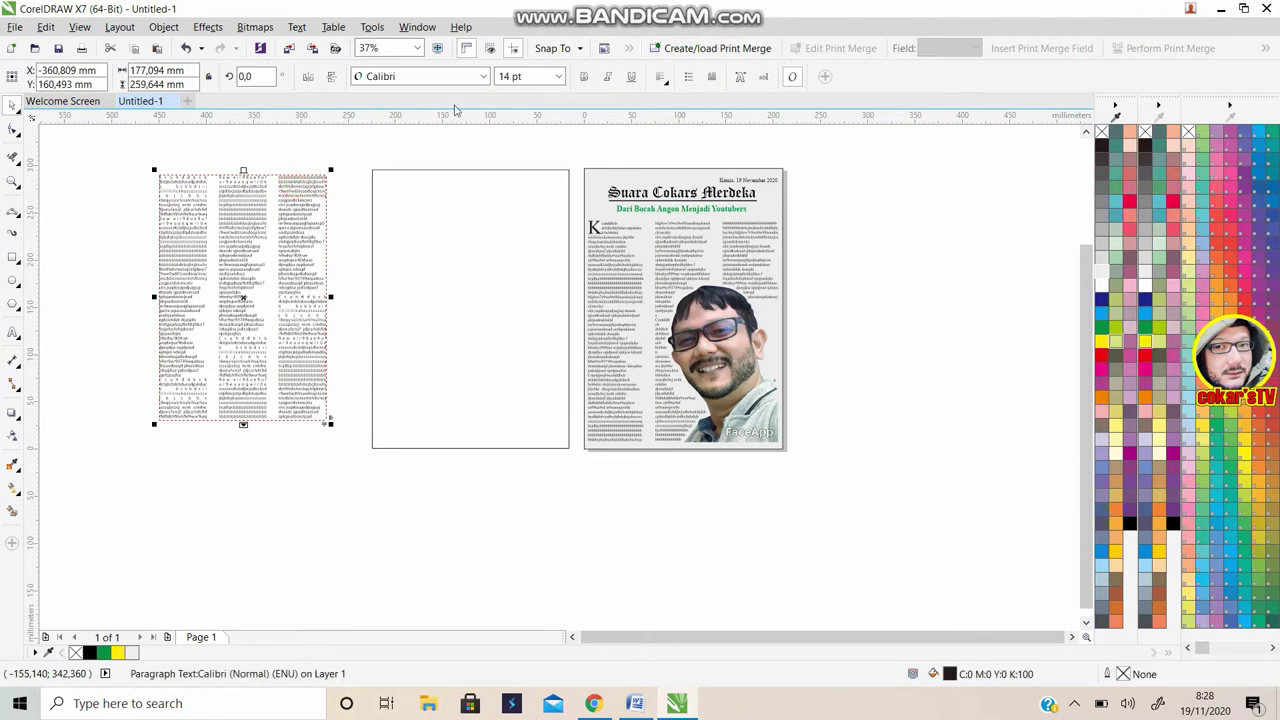
pyautogui.click(483, 77)
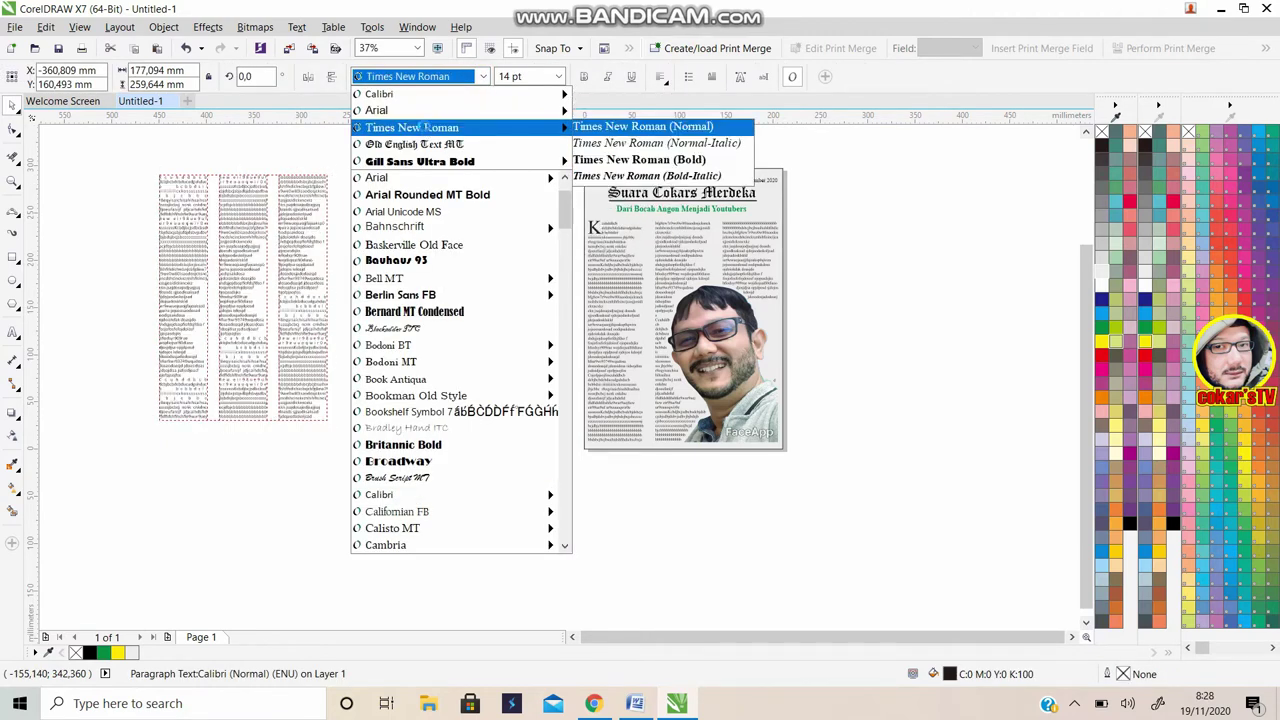
pyautogui.click(425, 127)
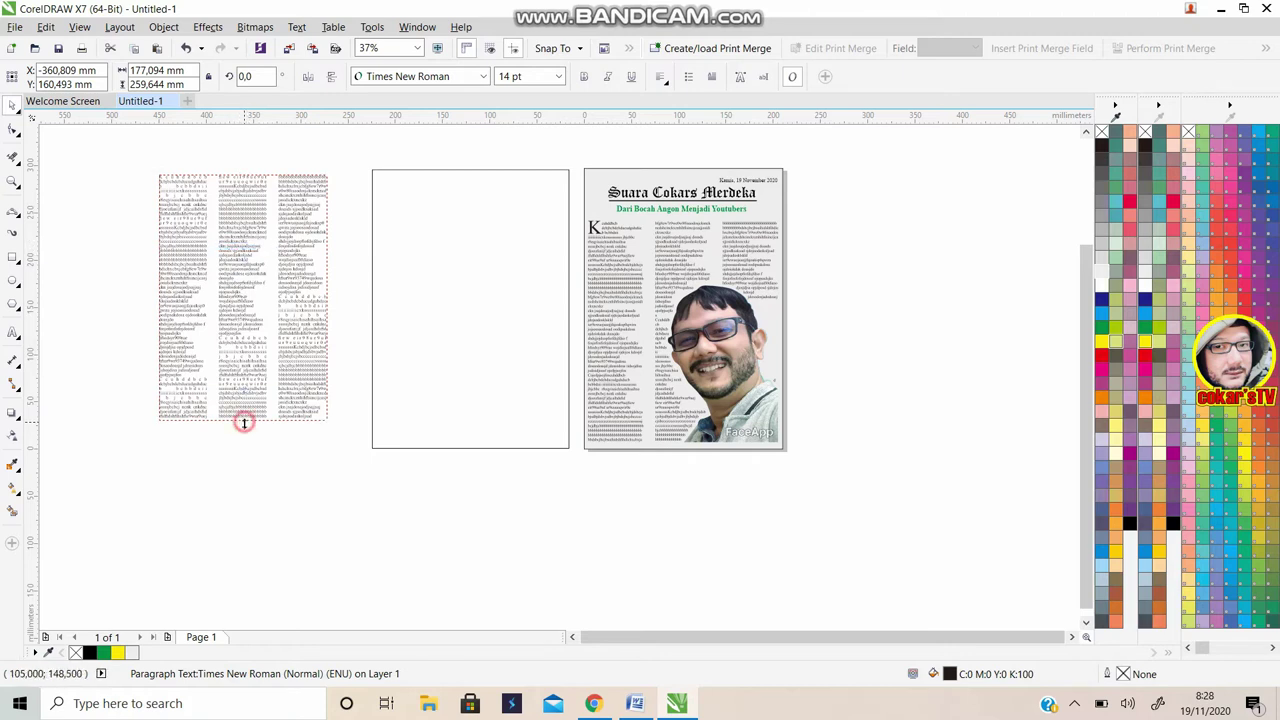
pyautogui.moveTo(243, 423); pyautogui.dragTo(243, 426)
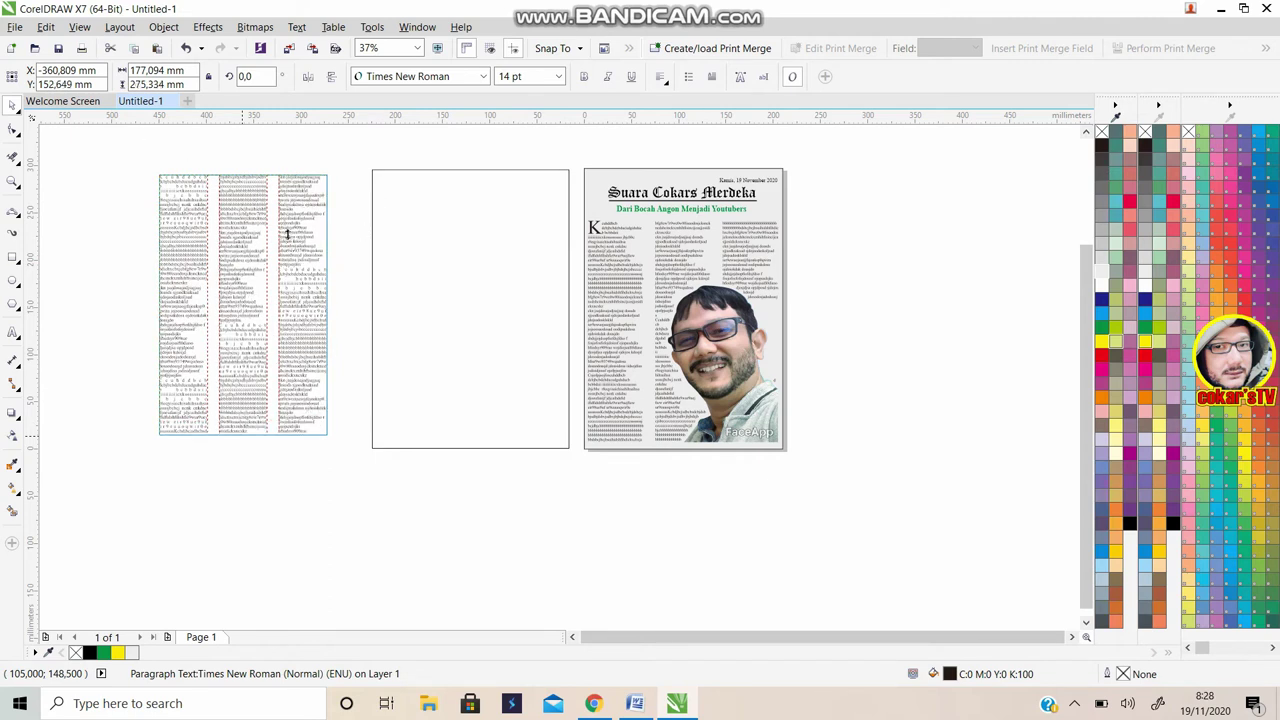
# Lower the text frame's top edge slightly so the columns reflow
pyautogui.click(241, 180)
pyautogui.moveTo(243, 171); pyautogui.dragTo(242, 178)
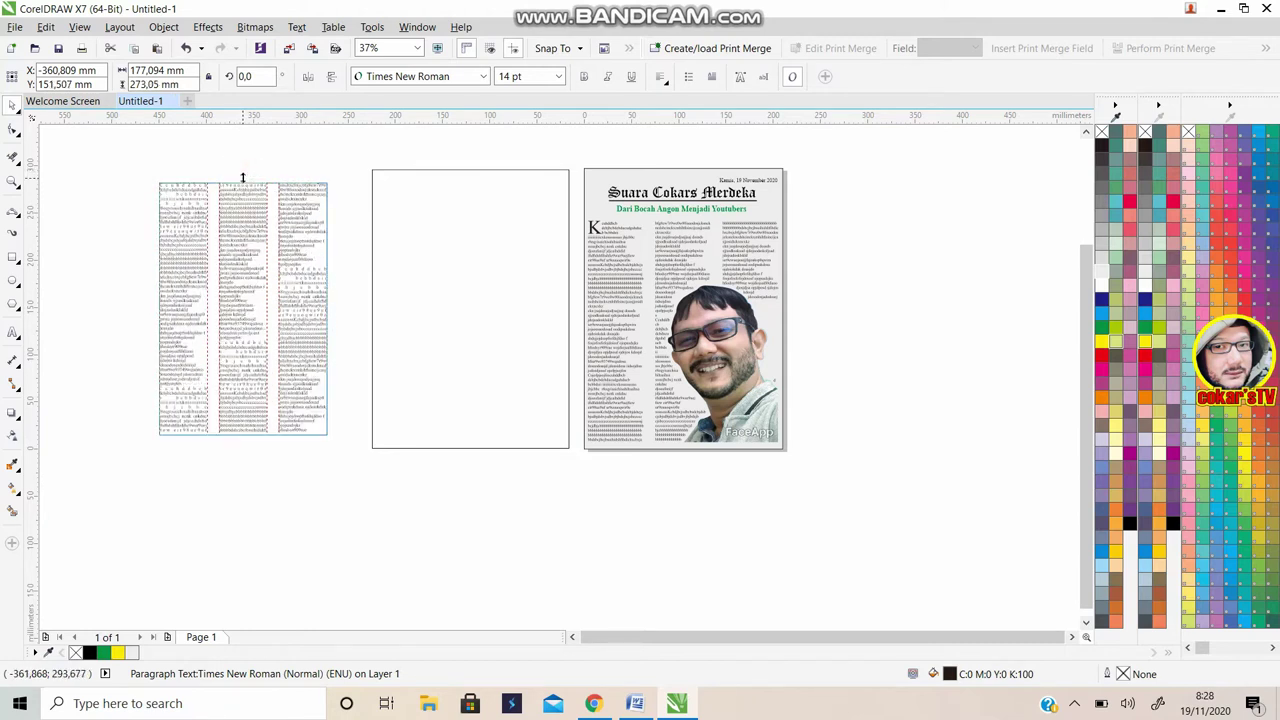
pyautogui.click(278, 263)
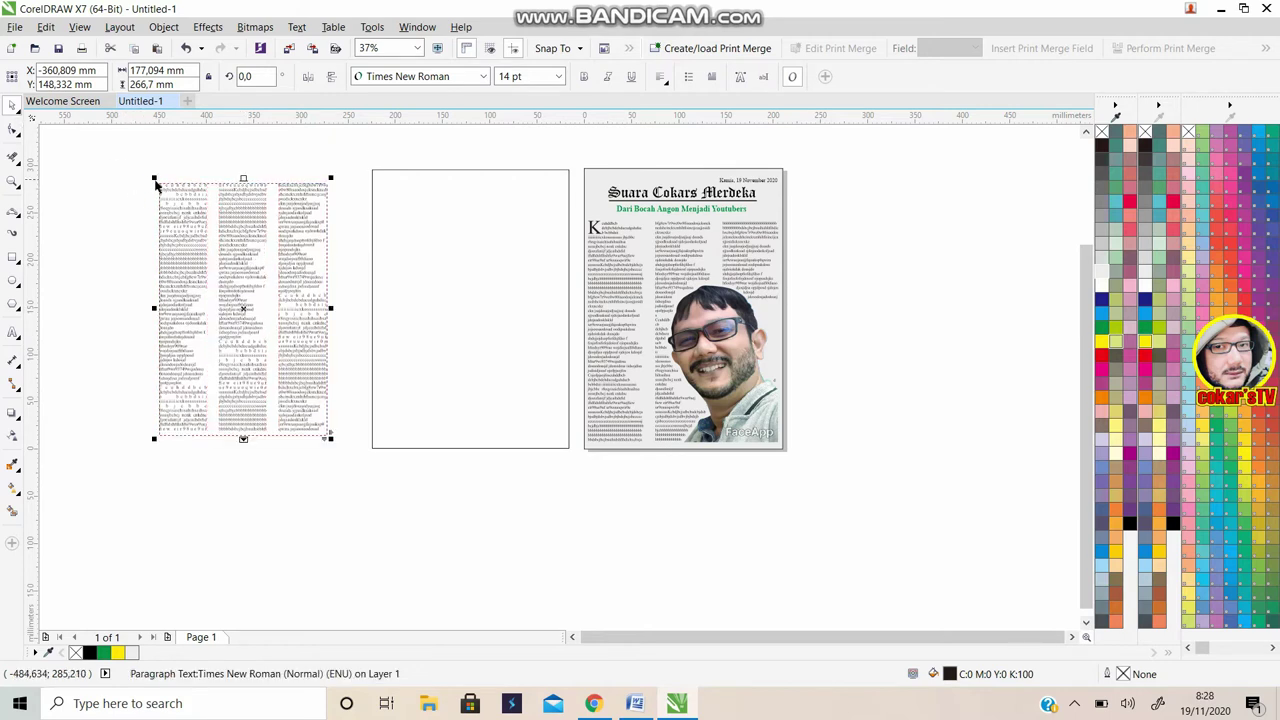
# Move the three-column text frame onto the blank page rectangle
pyautogui.moveTo(220, 236); pyautogui.dragTo(463, 223)
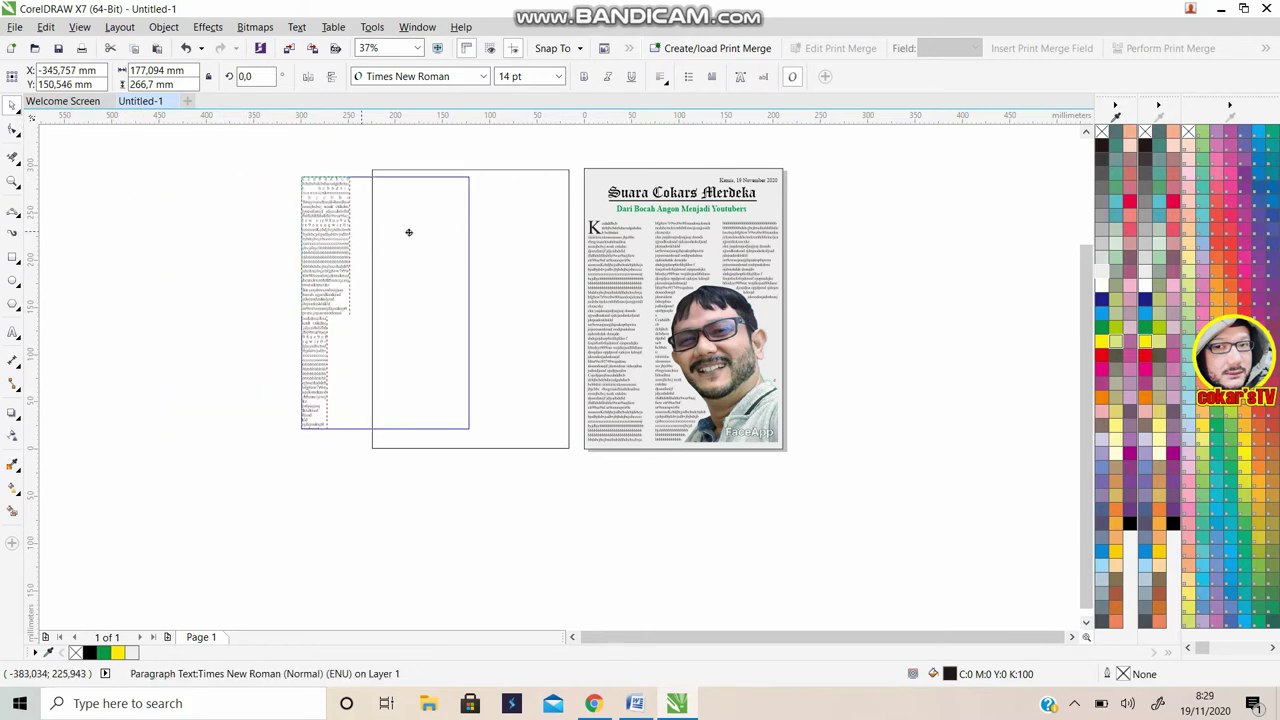
pyautogui.moveTo(463, 223); pyautogui.dragTo(475, 234)
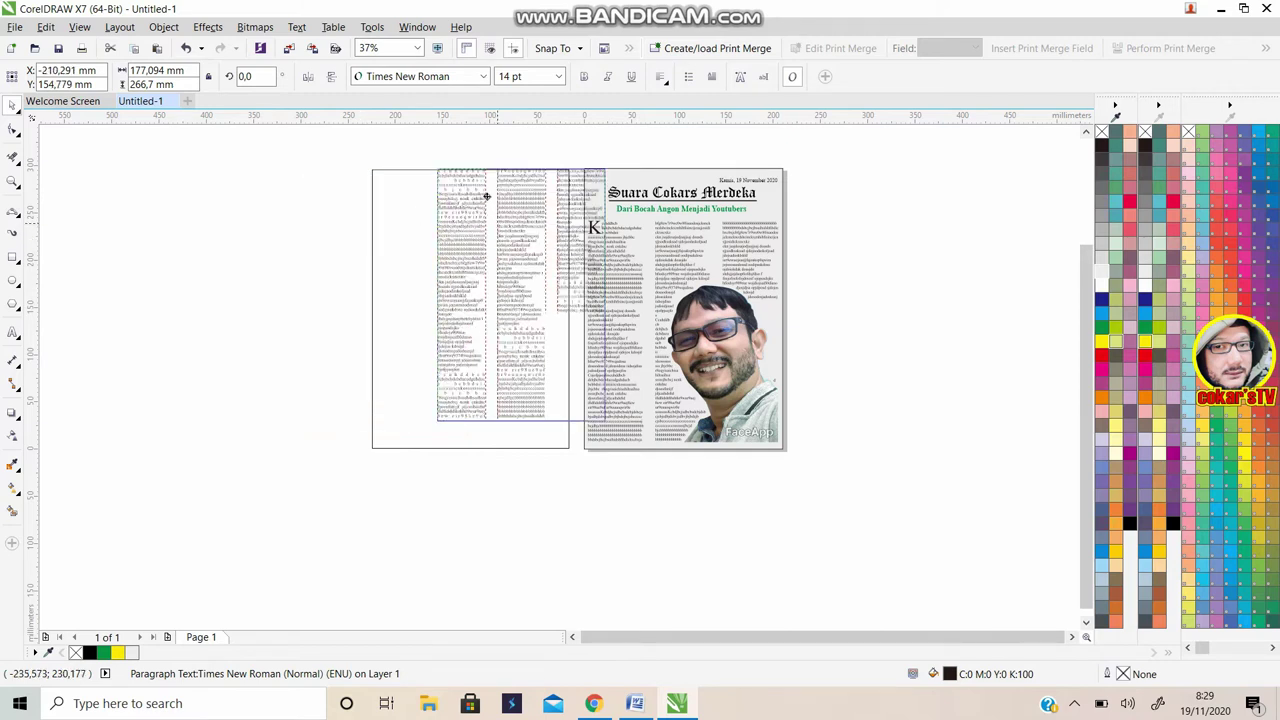
pyautogui.moveTo(437, 168)
pyautogui.mouseDown()
pyautogui.moveTo(377, 182)
pyautogui.moveTo(367, 221)
pyautogui.mouseUp()
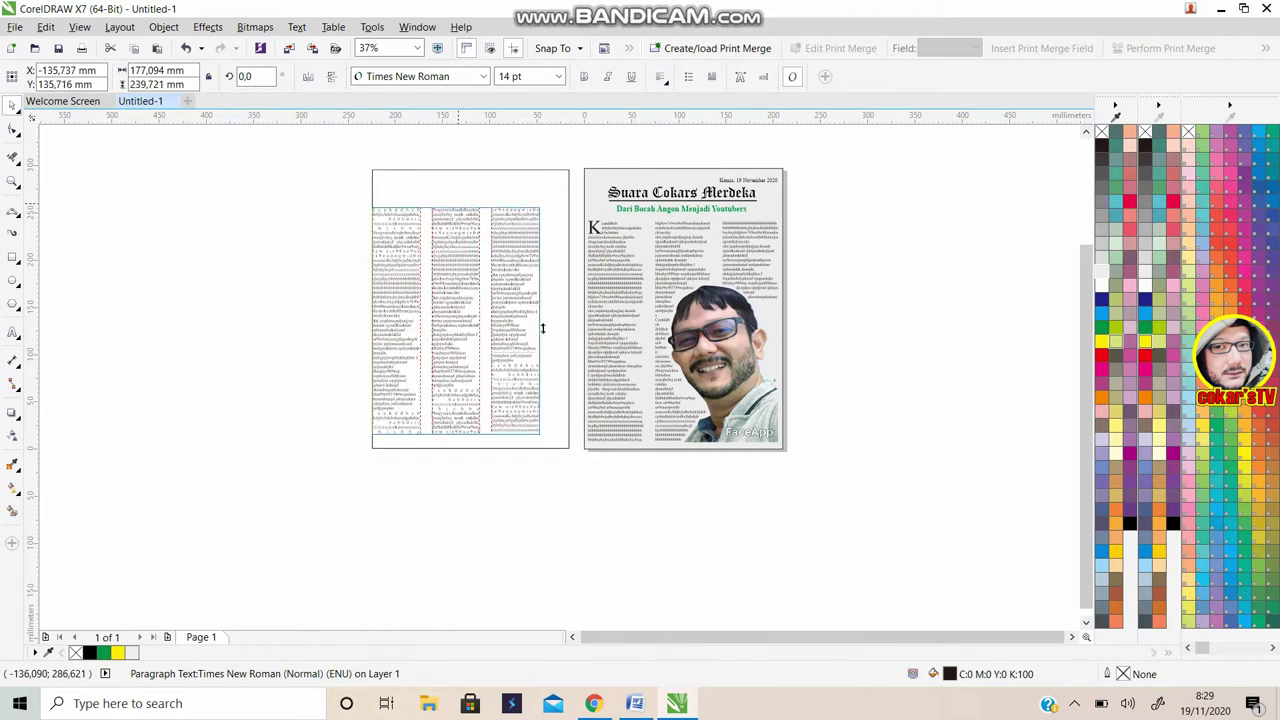
# Adjust the frame's side, top and bottom edges to fit inside the page margins
pyautogui.moveTo(545, 328); pyautogui.dragTo(566, 327)
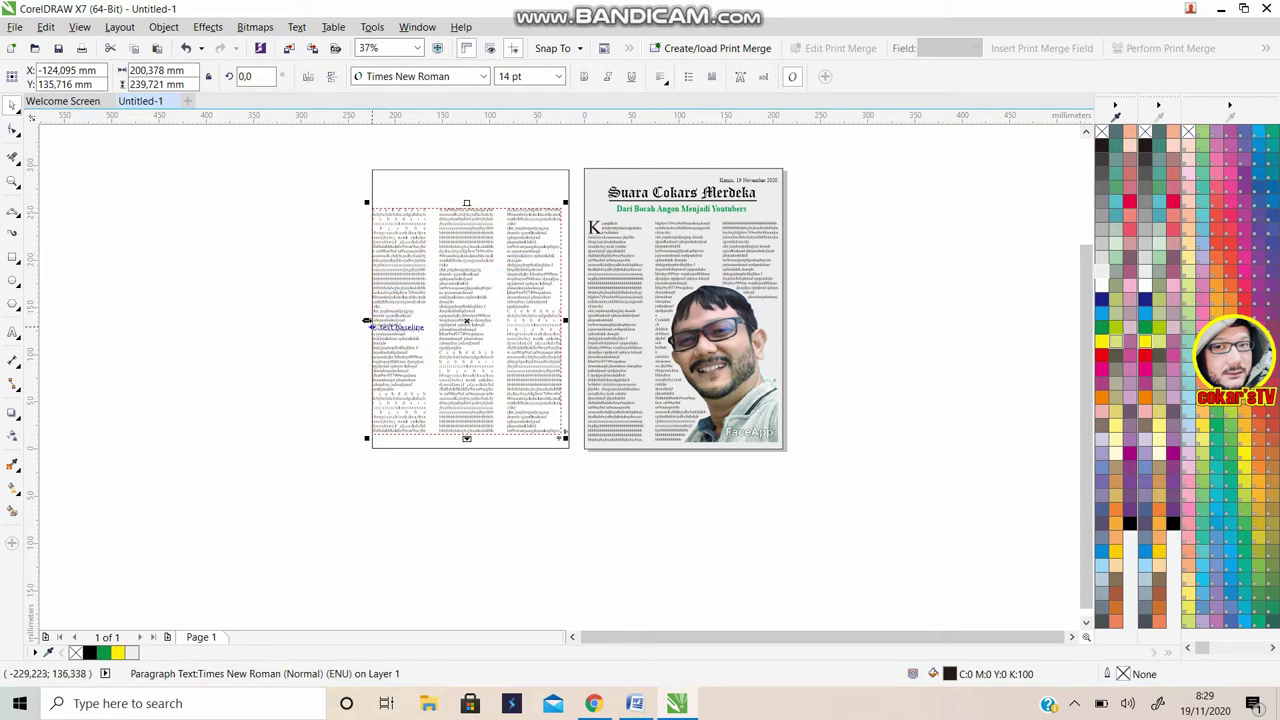
pyautogui.moveTo(373, 322); pyautogui.dragTo(380, 322)
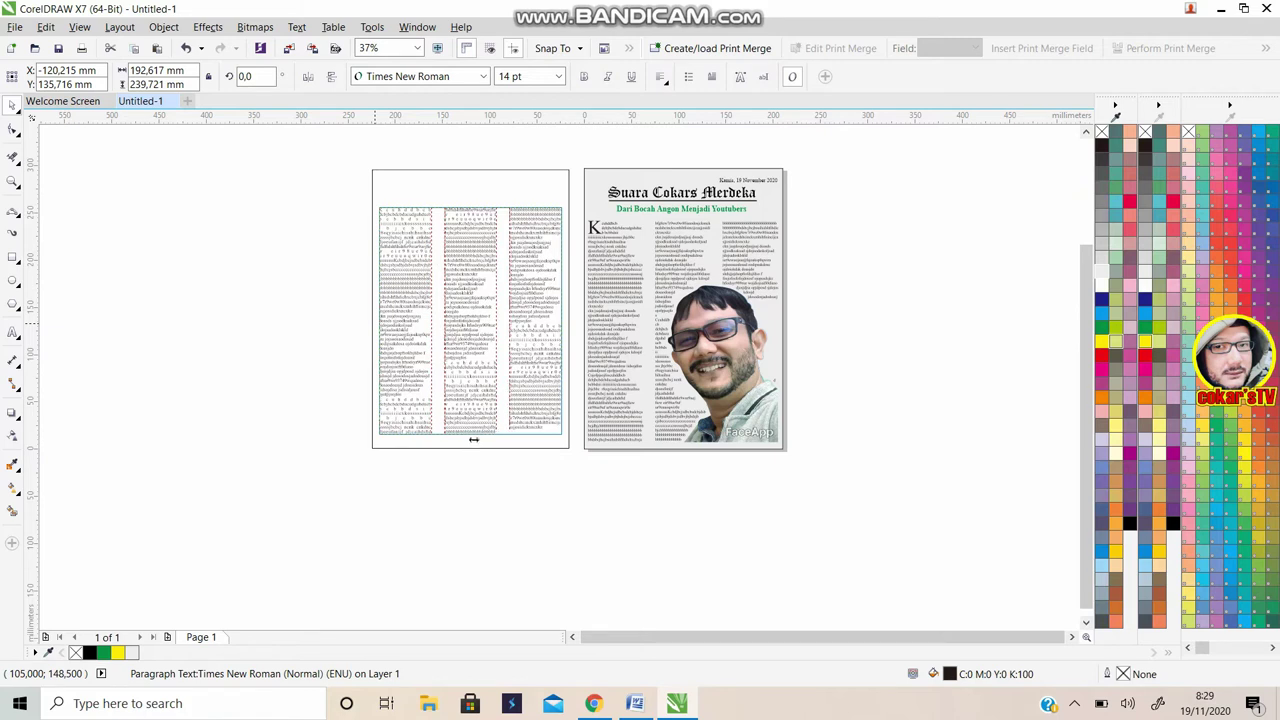
pyautogui.click(471, 203)
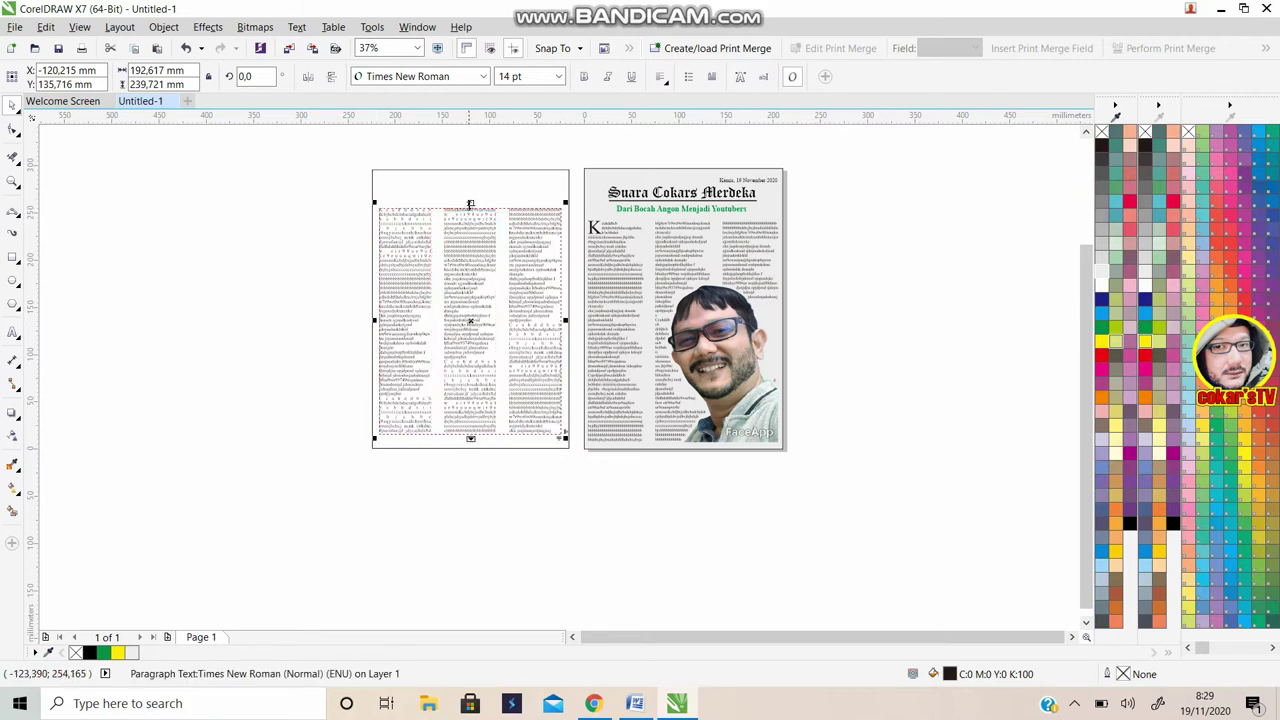
pyautogui.moveTo(469, 203); pyautogui.dragTo(469, 206)
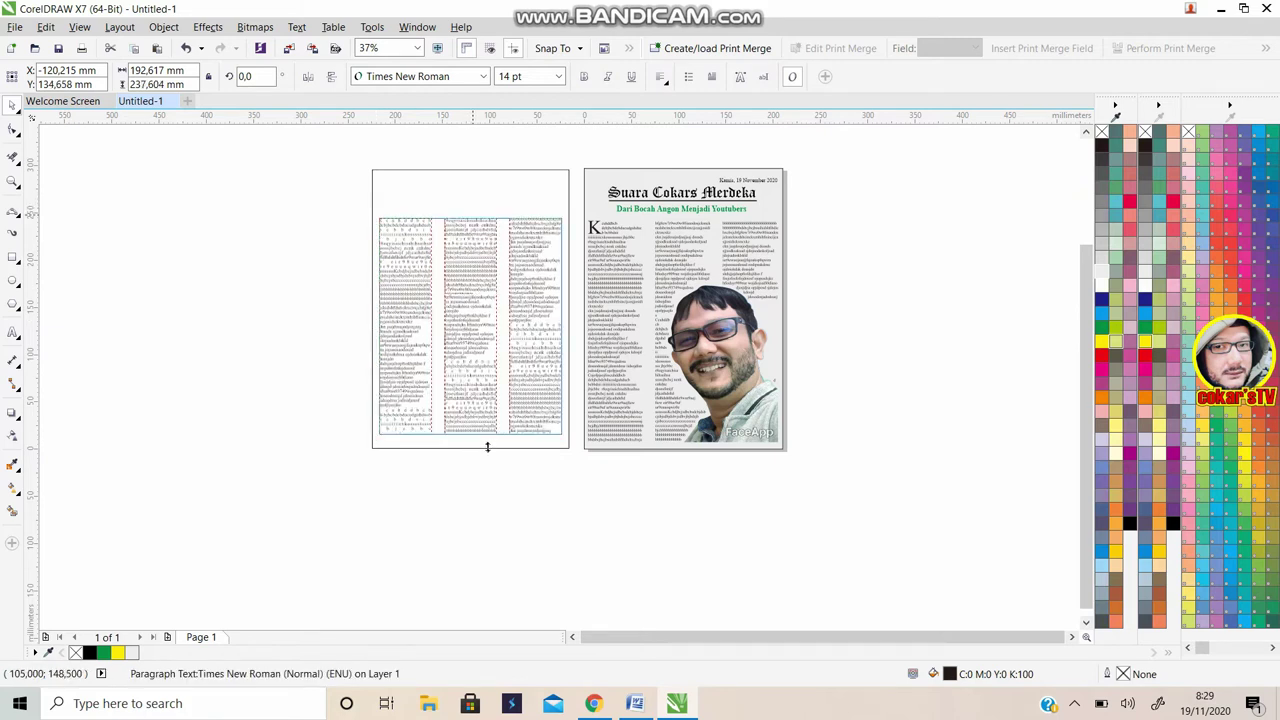
pyautogui.moveTo(484, 445); pyautogui.dragTo(473, 445)
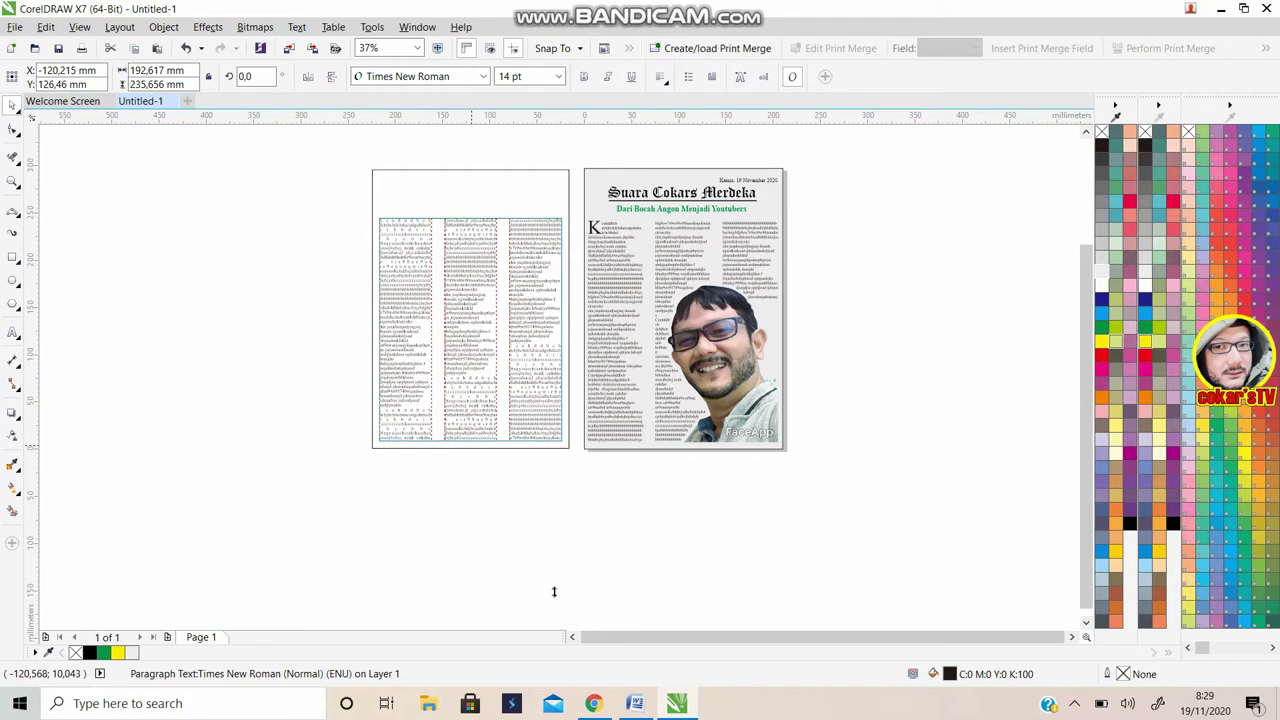
pyautogui.click(457, 420)
# Left-align the three-column body text frame on the left page
pyautogui.scroll(5, 459, 331)
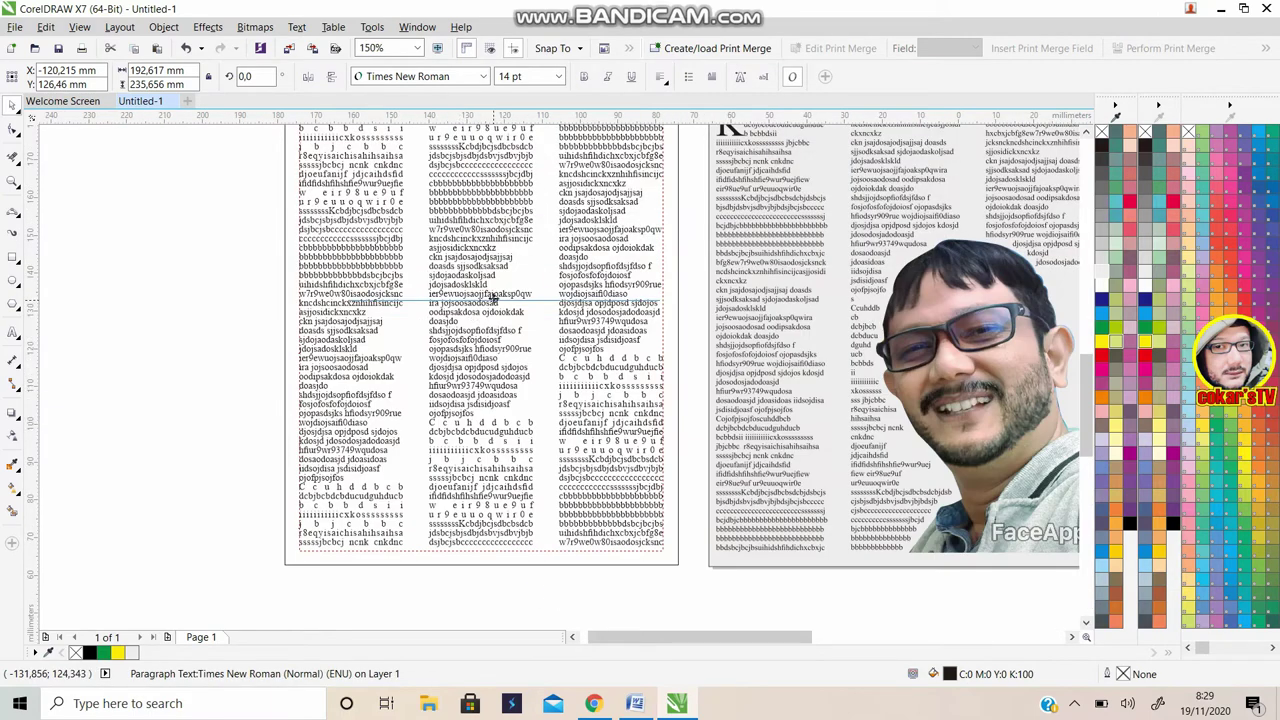
pyautogui.scroll(2, 533, 511)
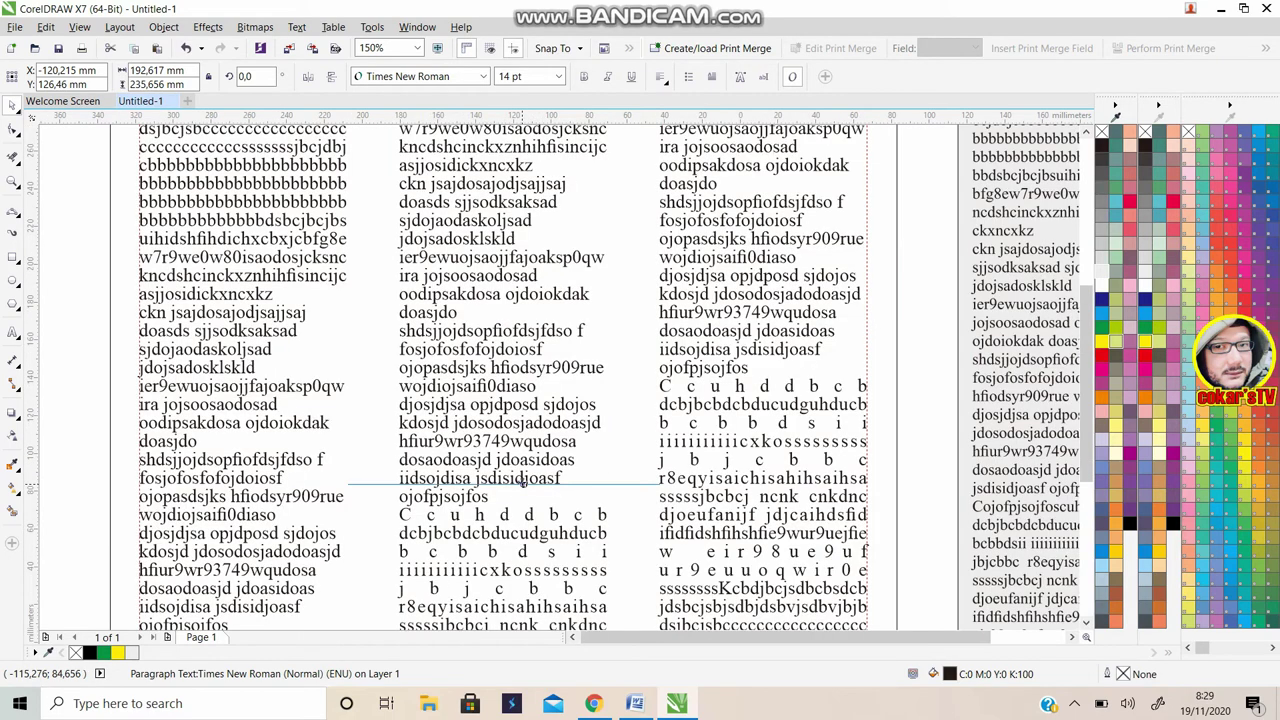
pyautogui.scroll(-4, 520, 482)
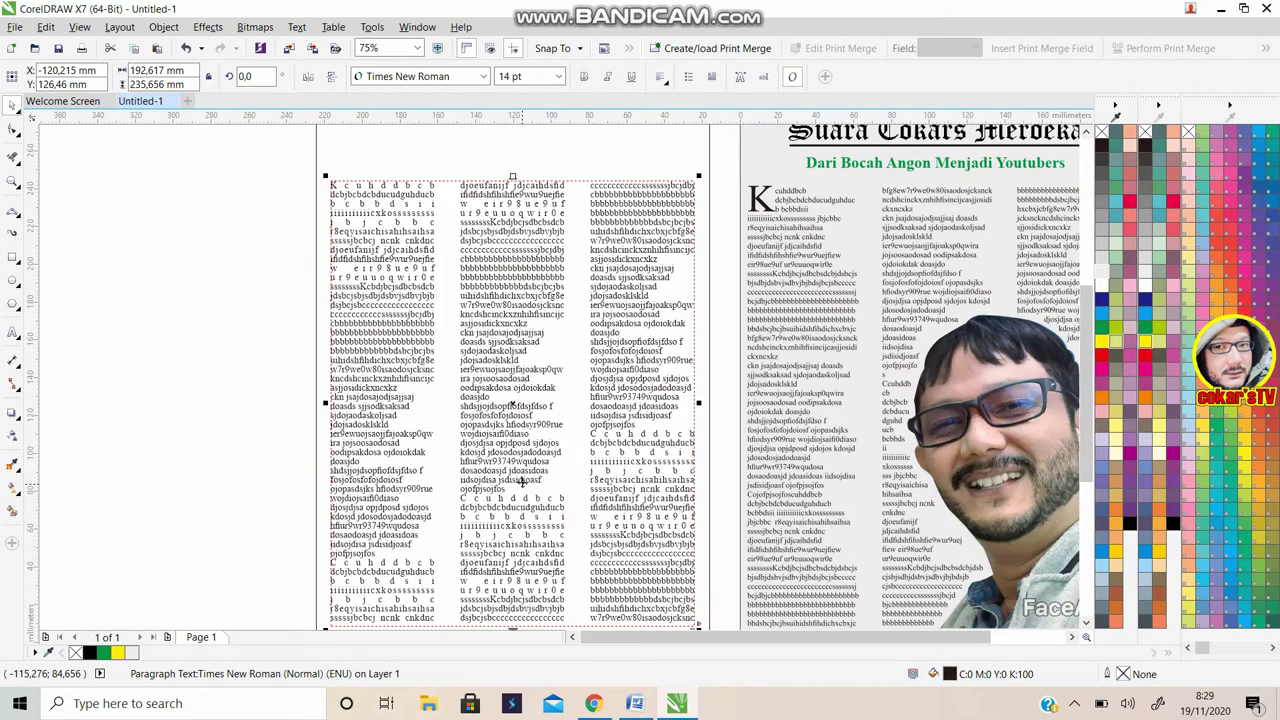
pyautogui.click(661, 77)
pyautogui.click(681, 116)
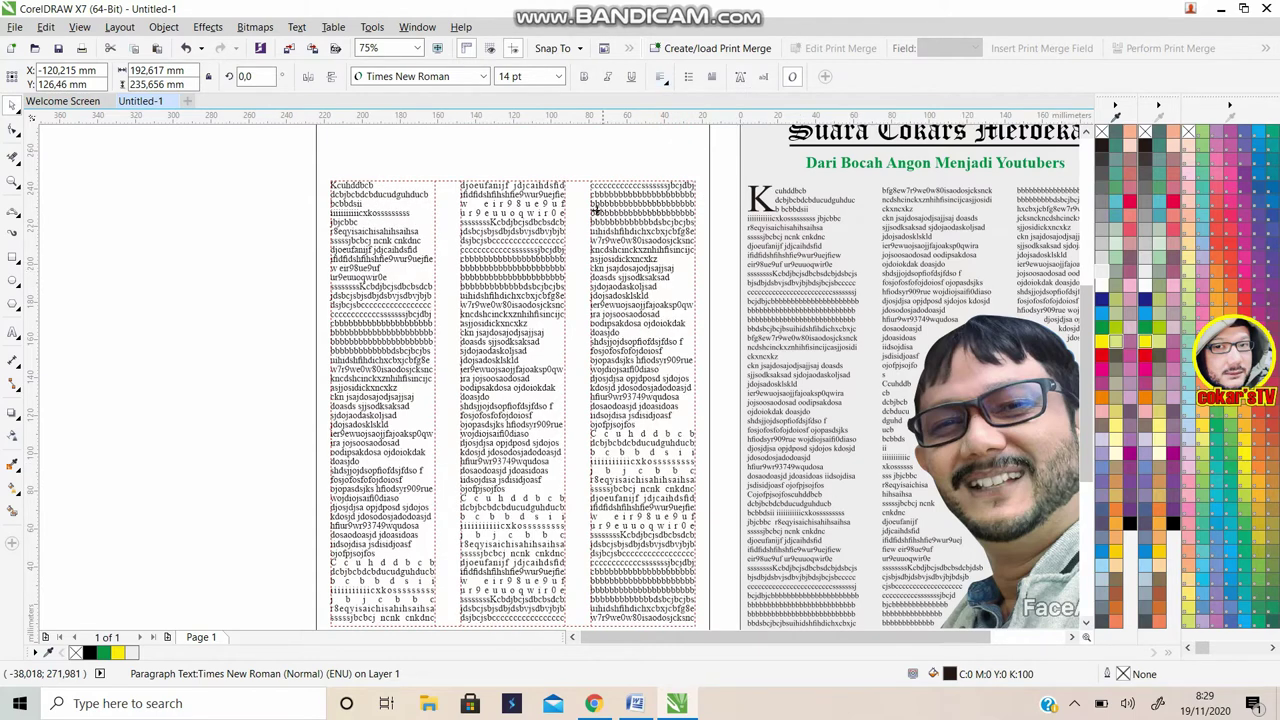
pyautogui.scroll(-2, 640, 270)
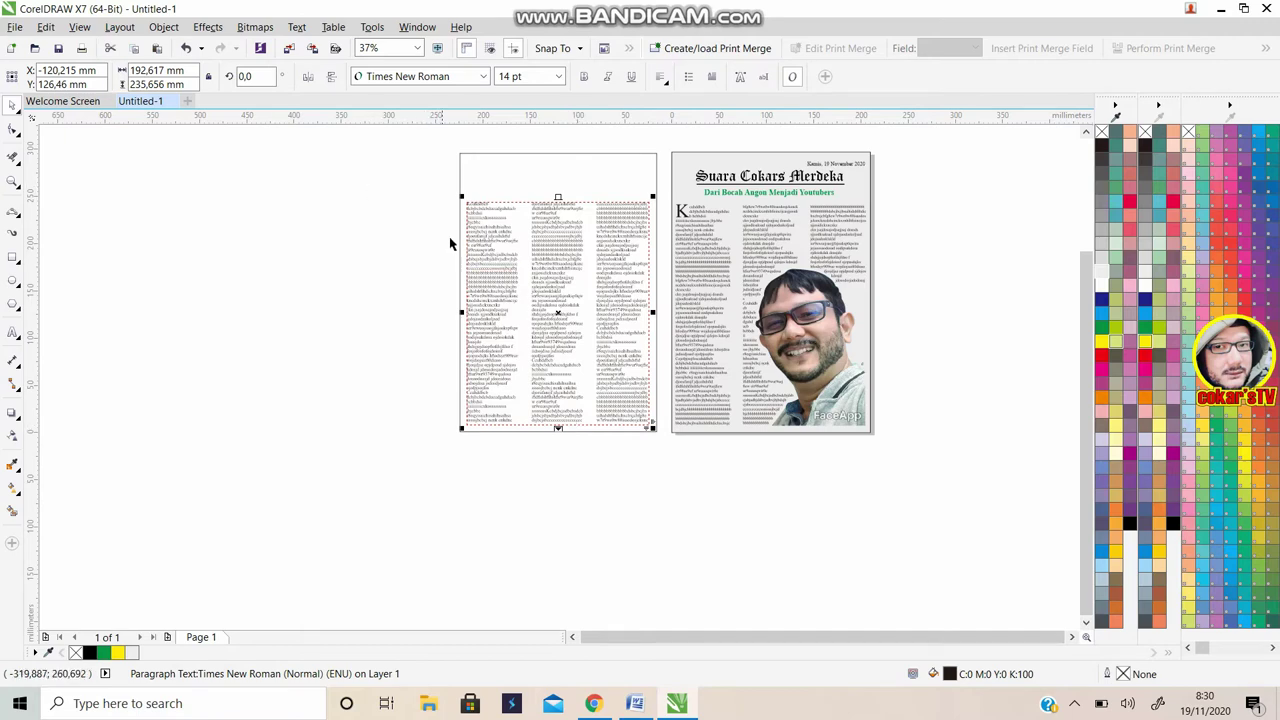
pyautogui.click(605, 370)
pyautogui.scroll(2, 605, 370)
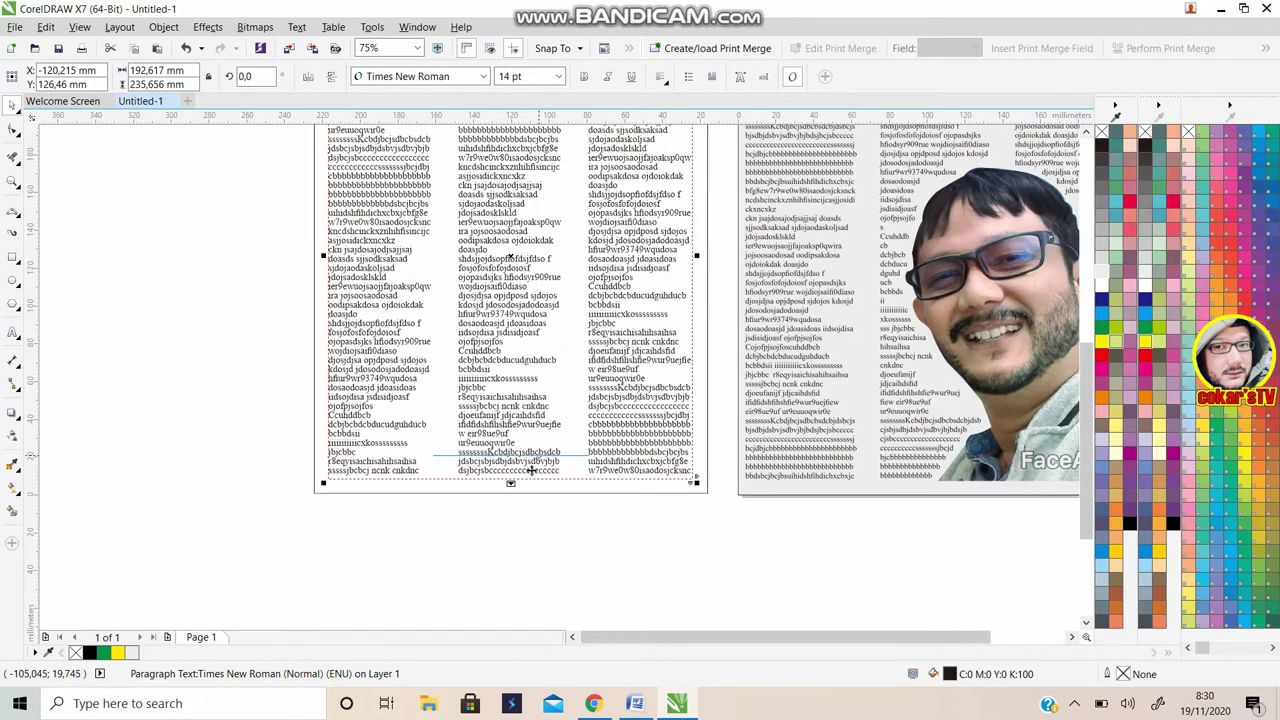
pyautogui.scroll(-2, 480, 254)
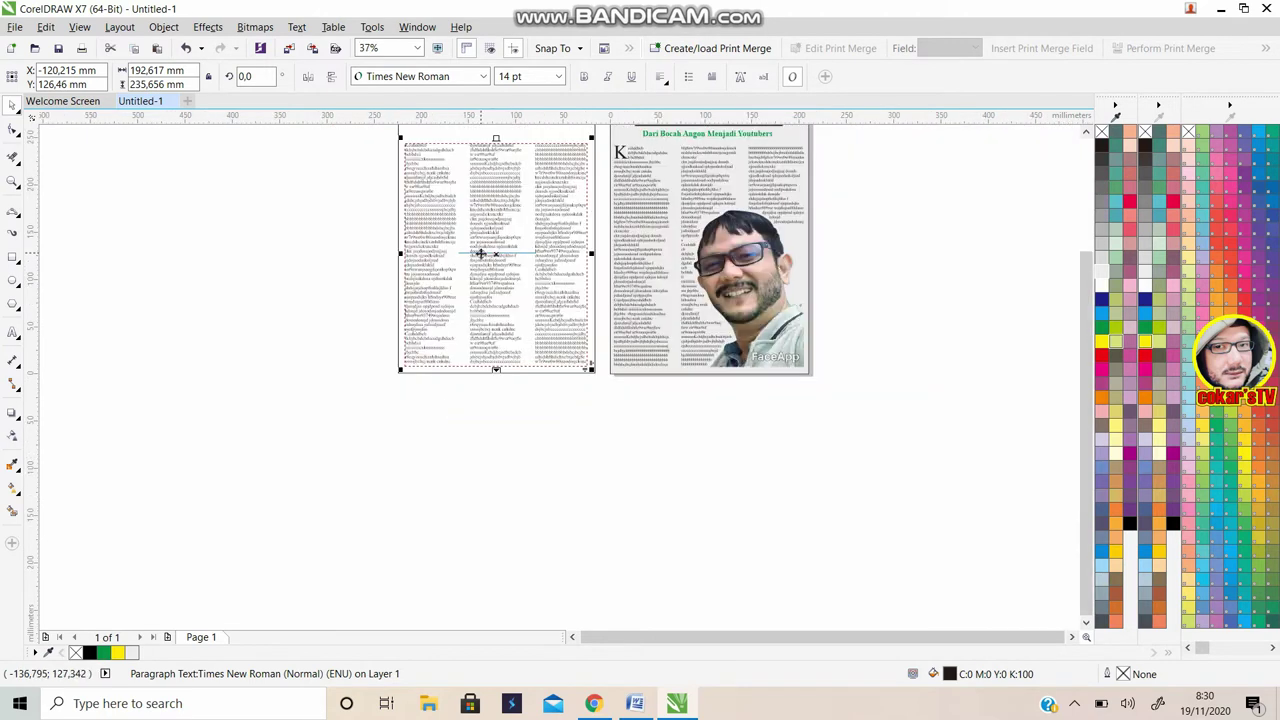
pyautogui.click(1086, 132)
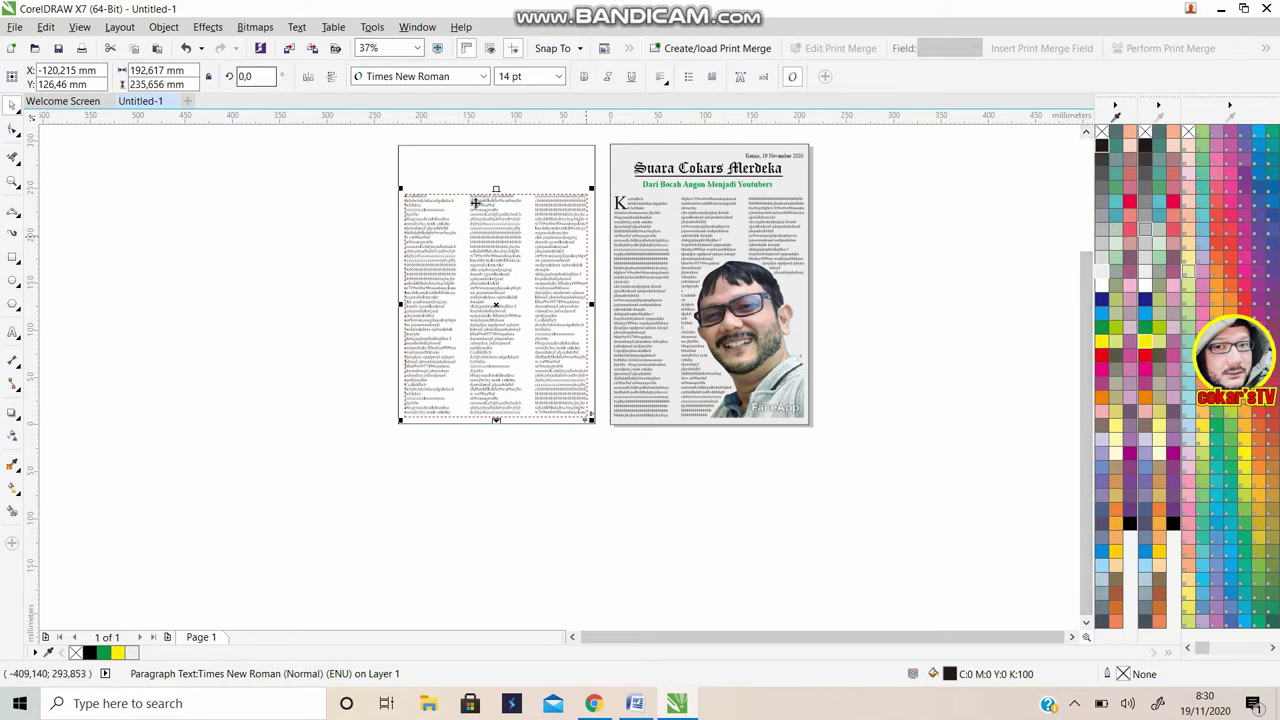
# Type the date 'Kamis, 19 November 2020' as a new text line on the pasteboard
pyautogui.click(273, 233)
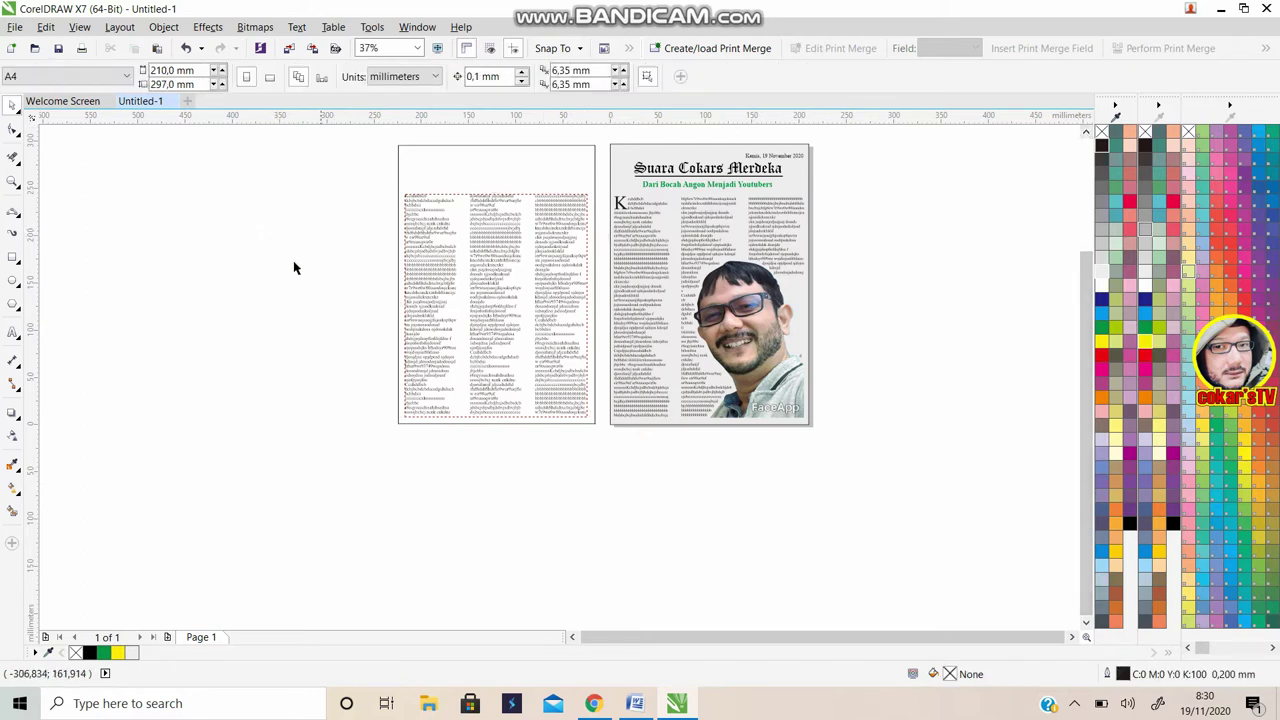
pyautogui.click(12, 331)
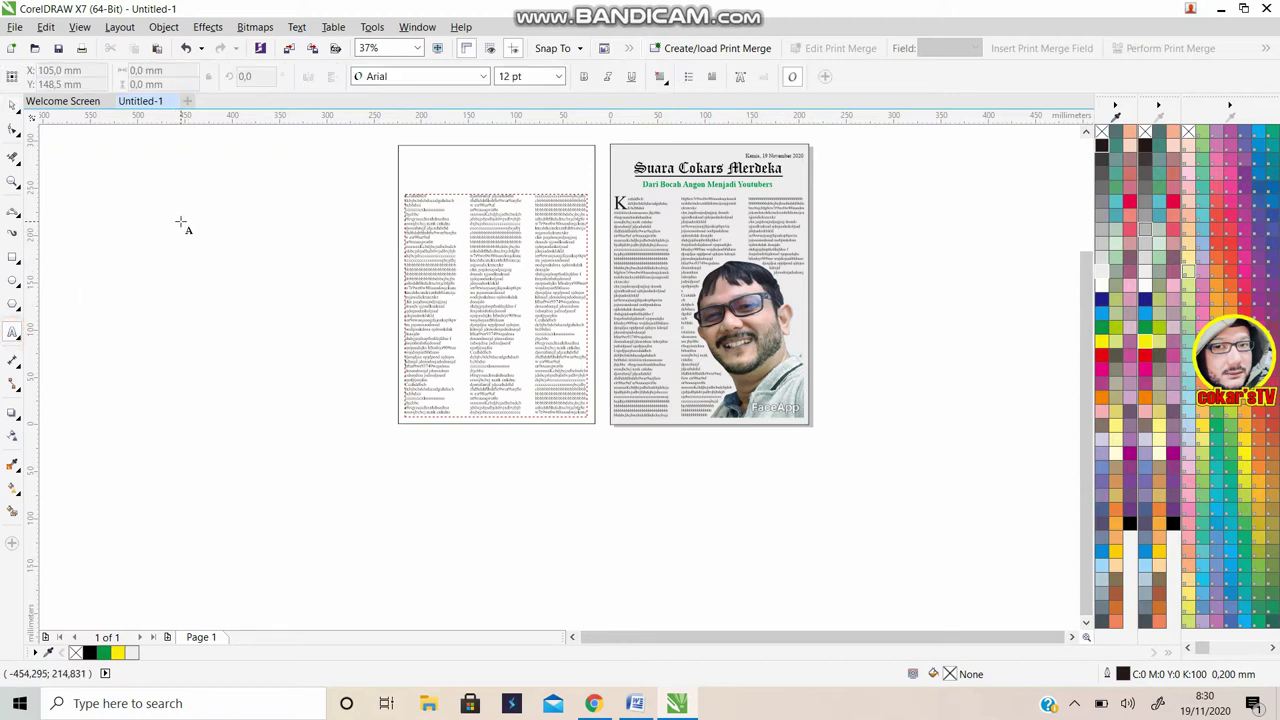
pyautogui.click(181, 222)
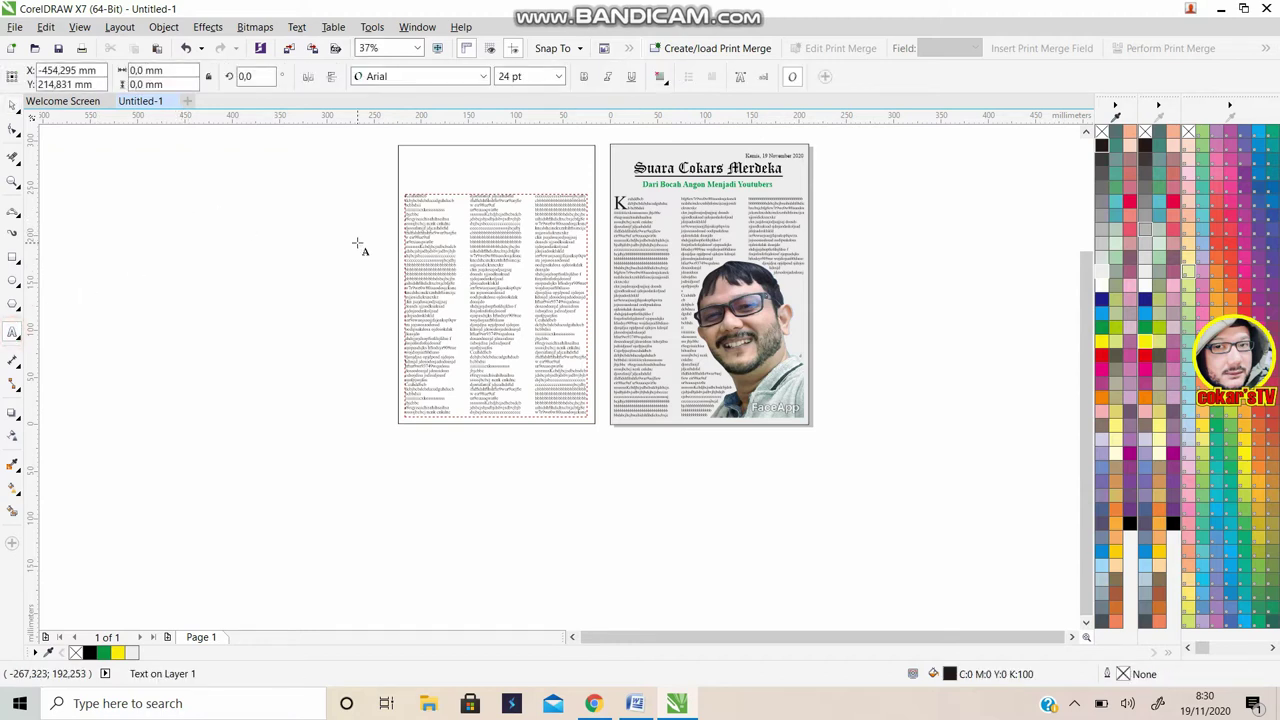
pyautogui.write('Kamis, 19 November 2020')
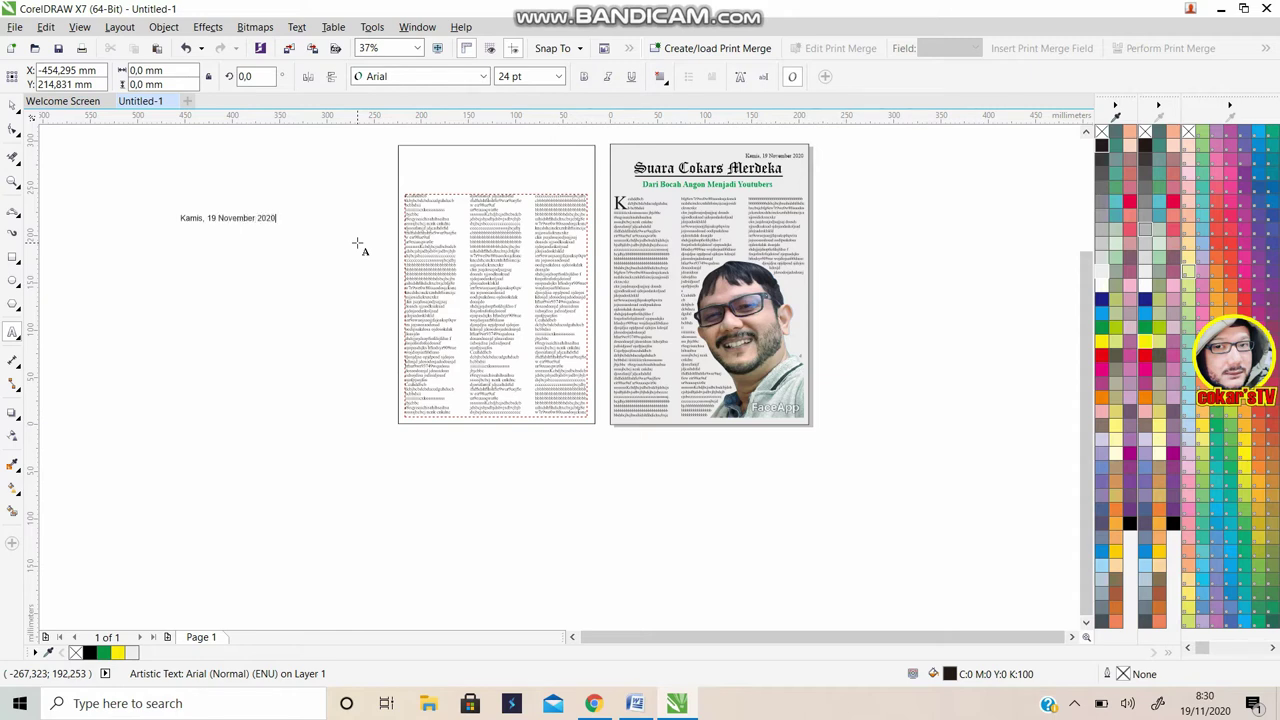
pyautogui.press('Escape')
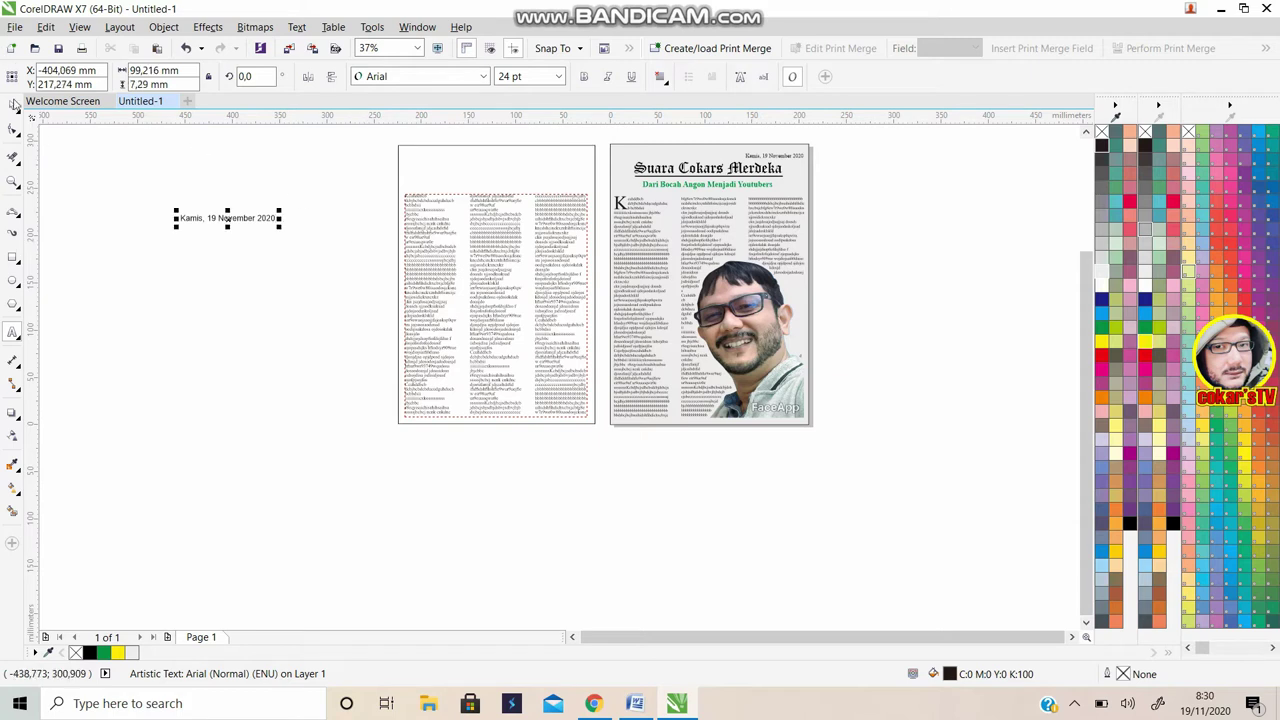
pyautogui.click(14, 104)
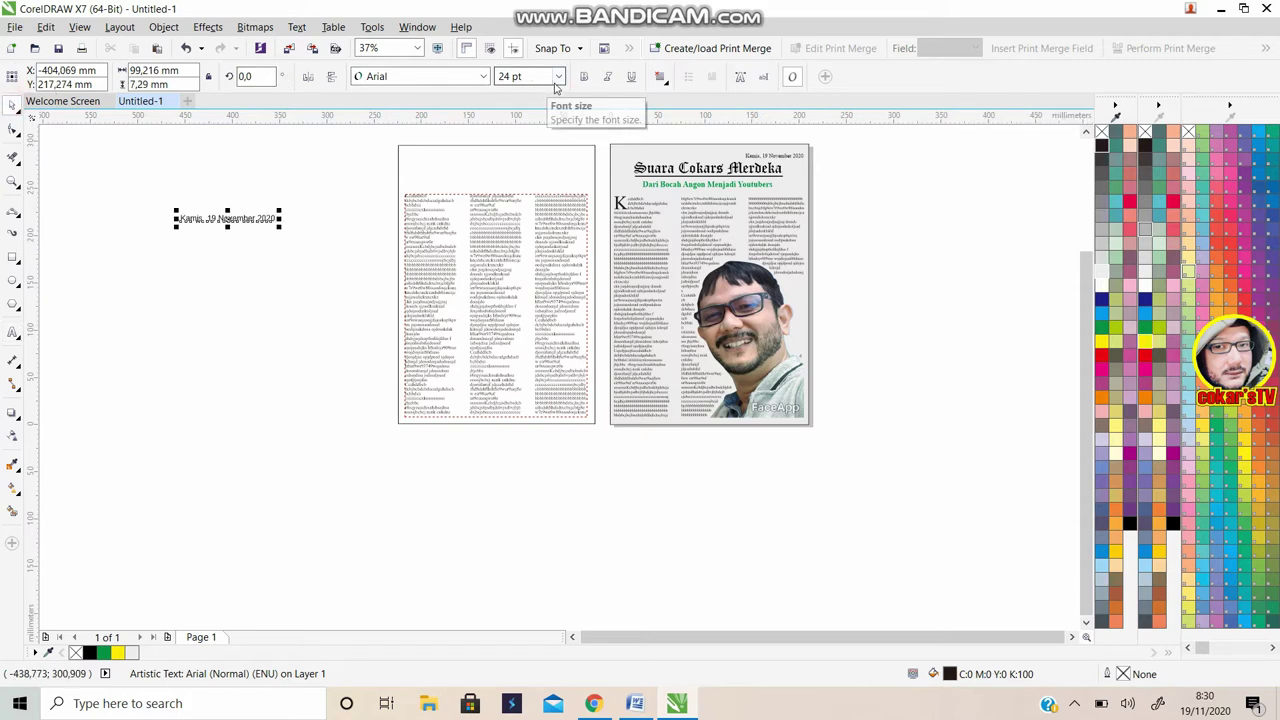
# Set the date in Times New Roman 14 pt and move it to the left page's top right
pyautogui.click(481, 76)
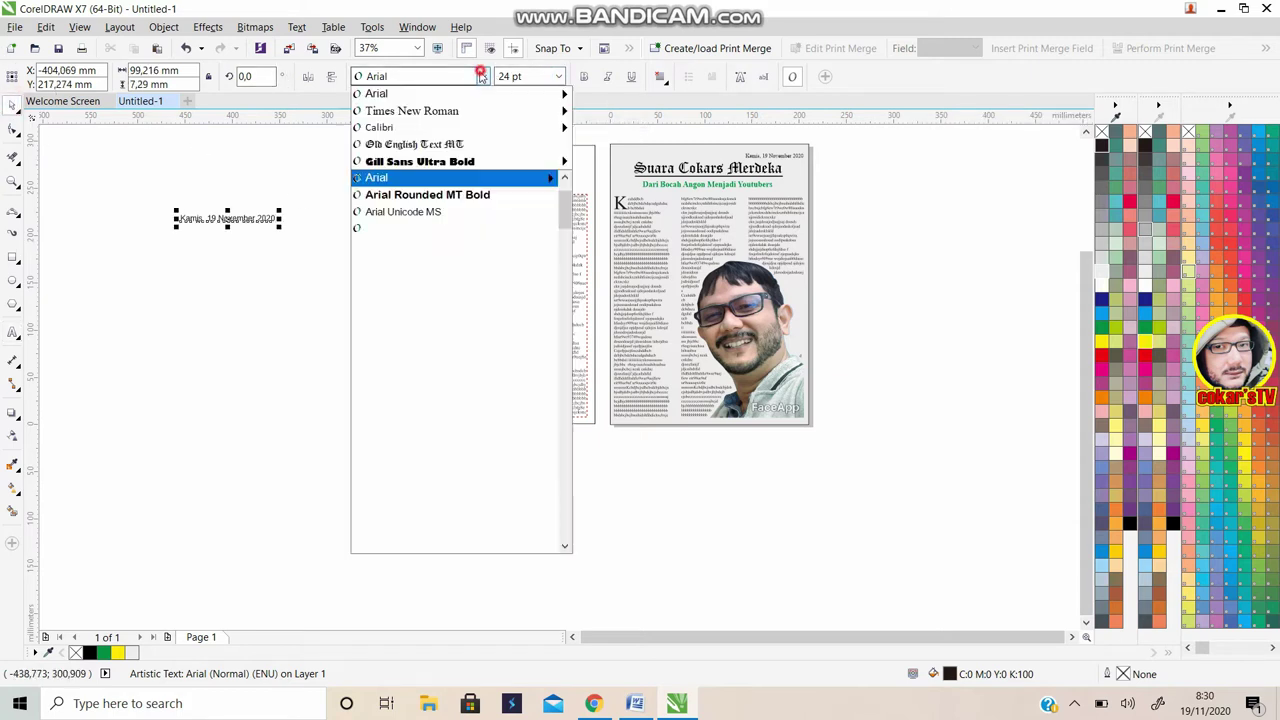
pyautogui.click(410, 111)
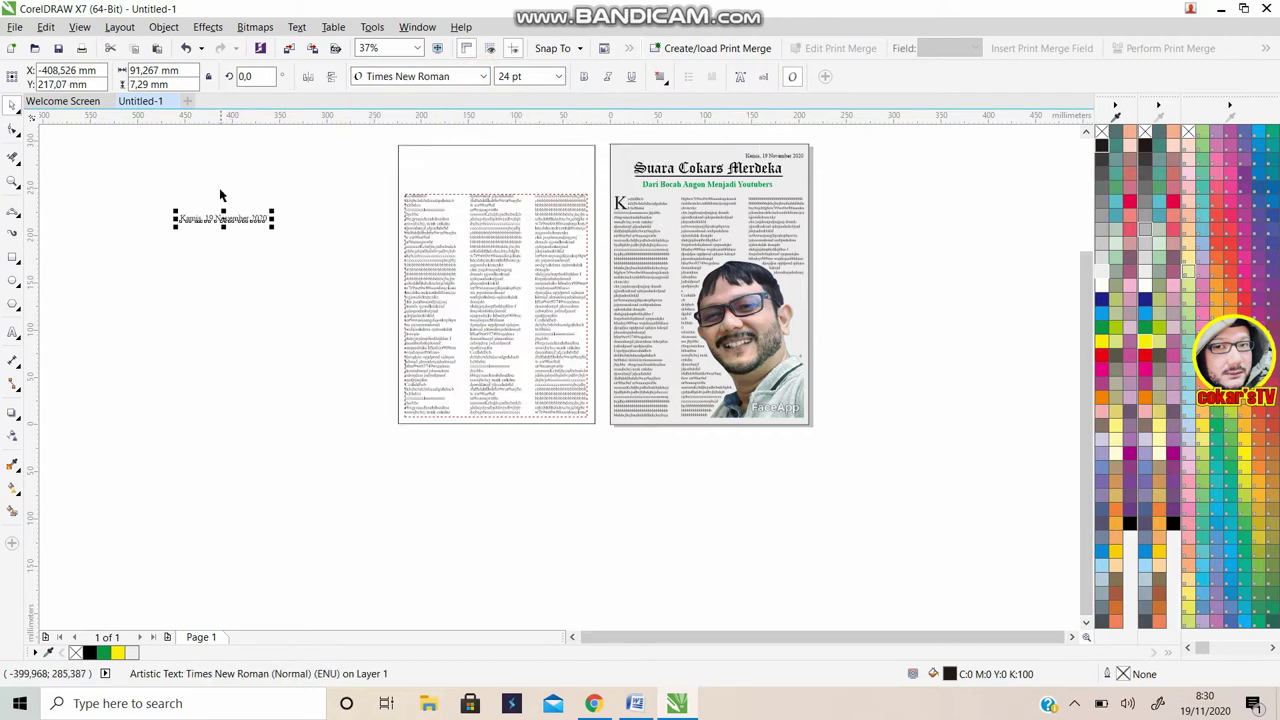
pyautogui.moveTo(228, 216)
pyautogui.mouseDown()
pyautogui.moveTo(487, 222)
pyautogui.moveTo(563, 170)
pyautogui.moveTo(544, 165)
pyautogui.mouseUp()
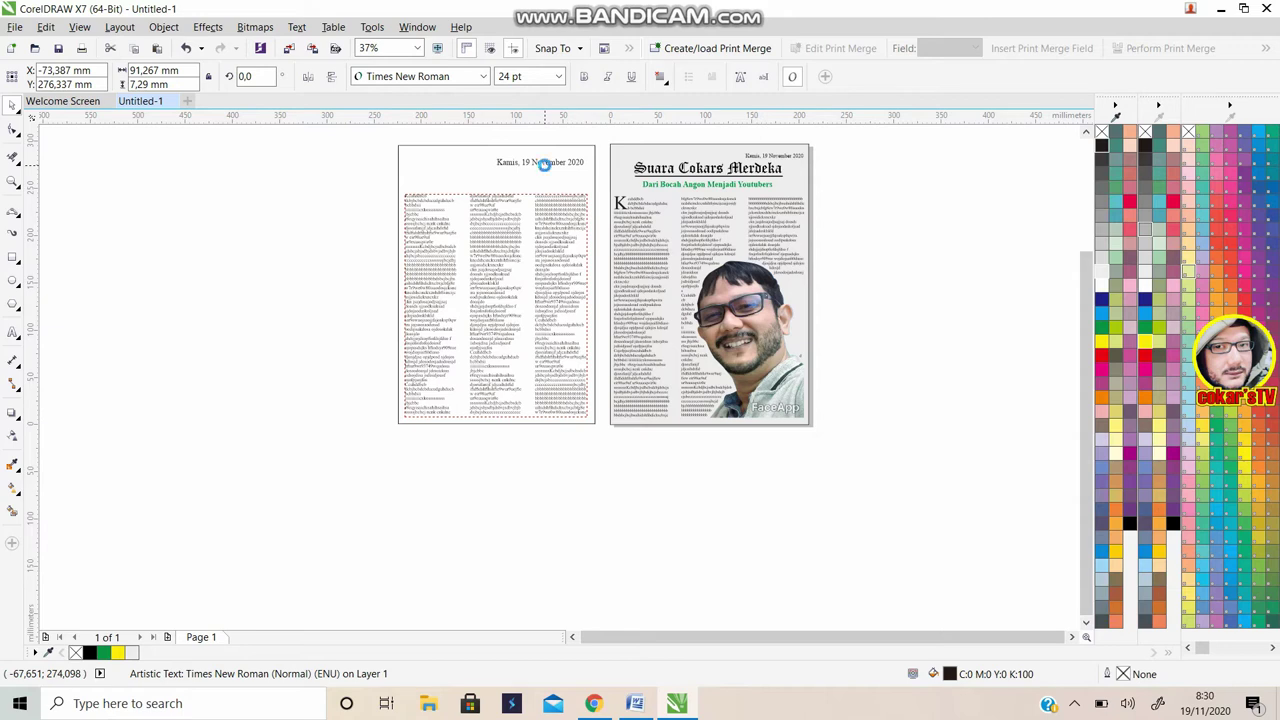
pyautogui.click(558, 77)
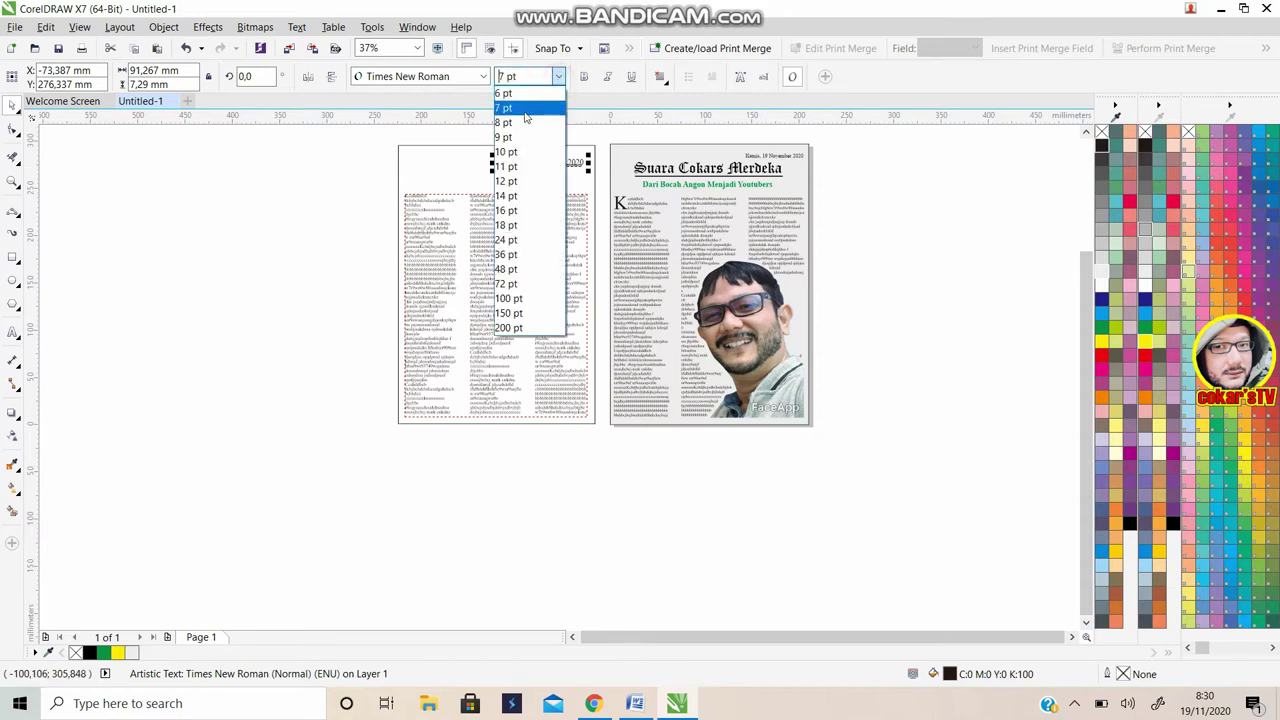
pyautogui.click(508, 195)
pyautogui.click(521, 163)
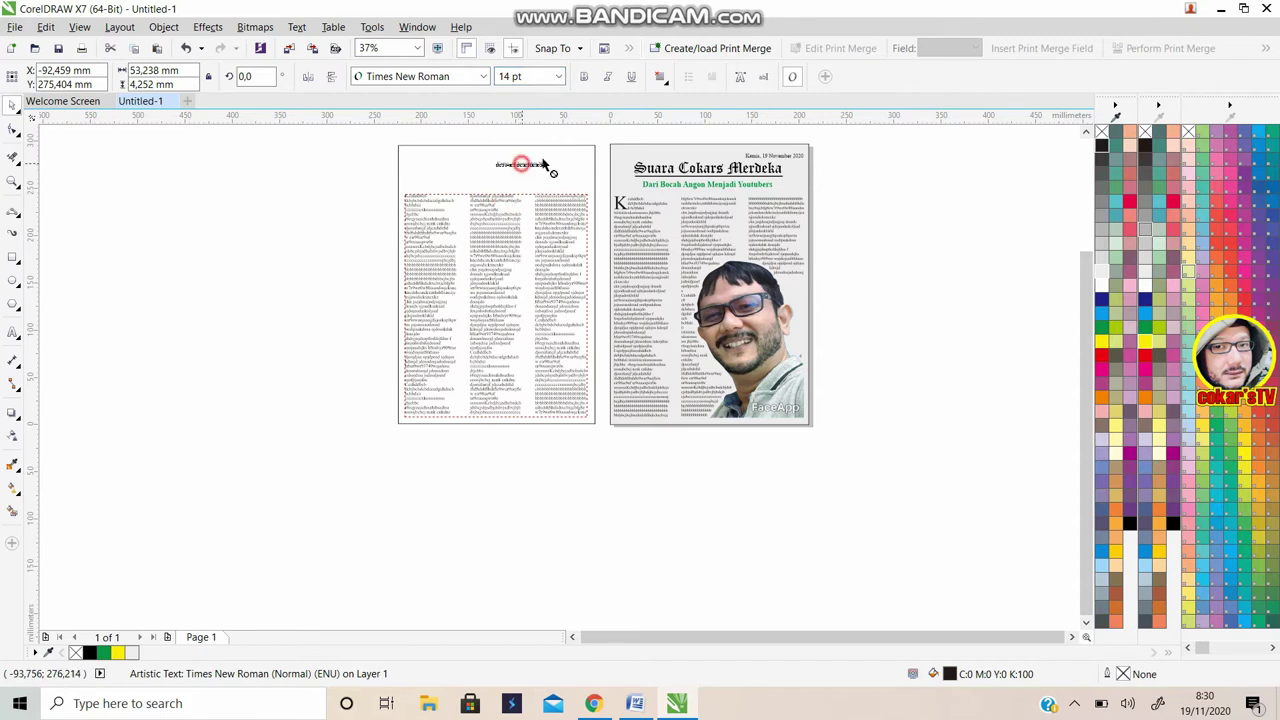
pyautogui.moveTo(521, 163); pyautogui.dragTo(561, 156)
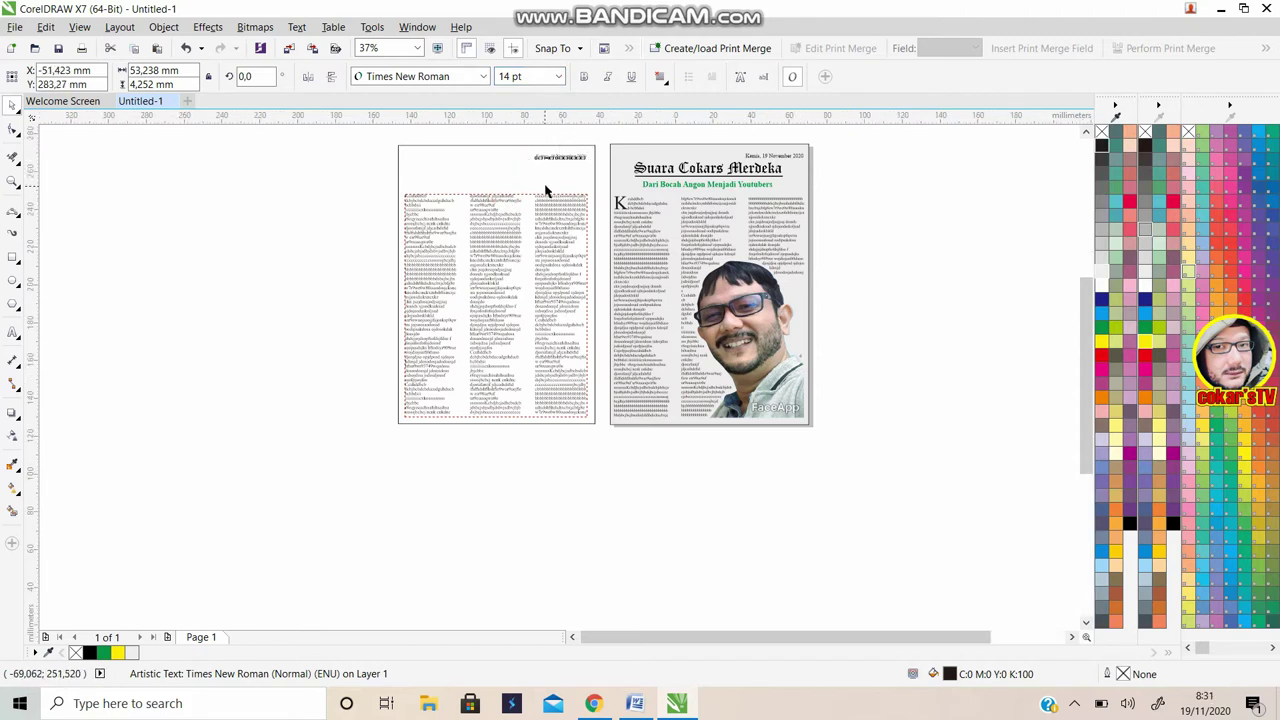
pyautogui.scroll(1, 546, 191)
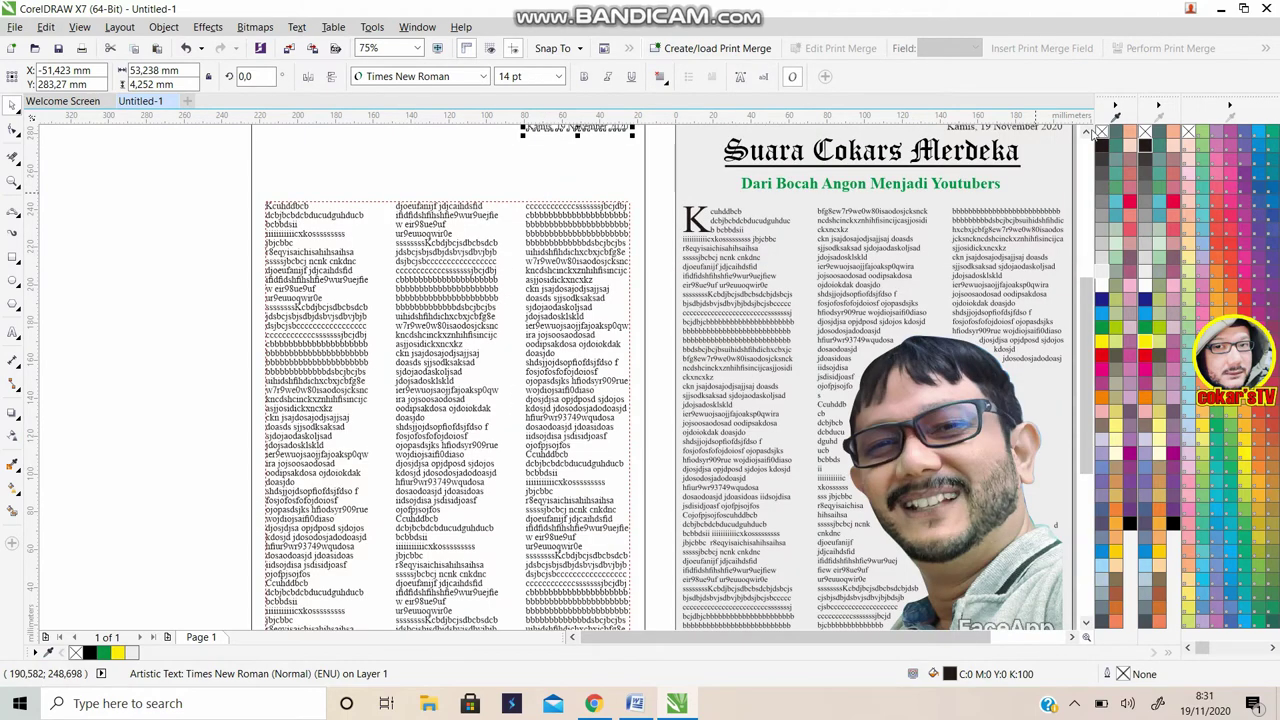
pyautogui.click(1086, 132)
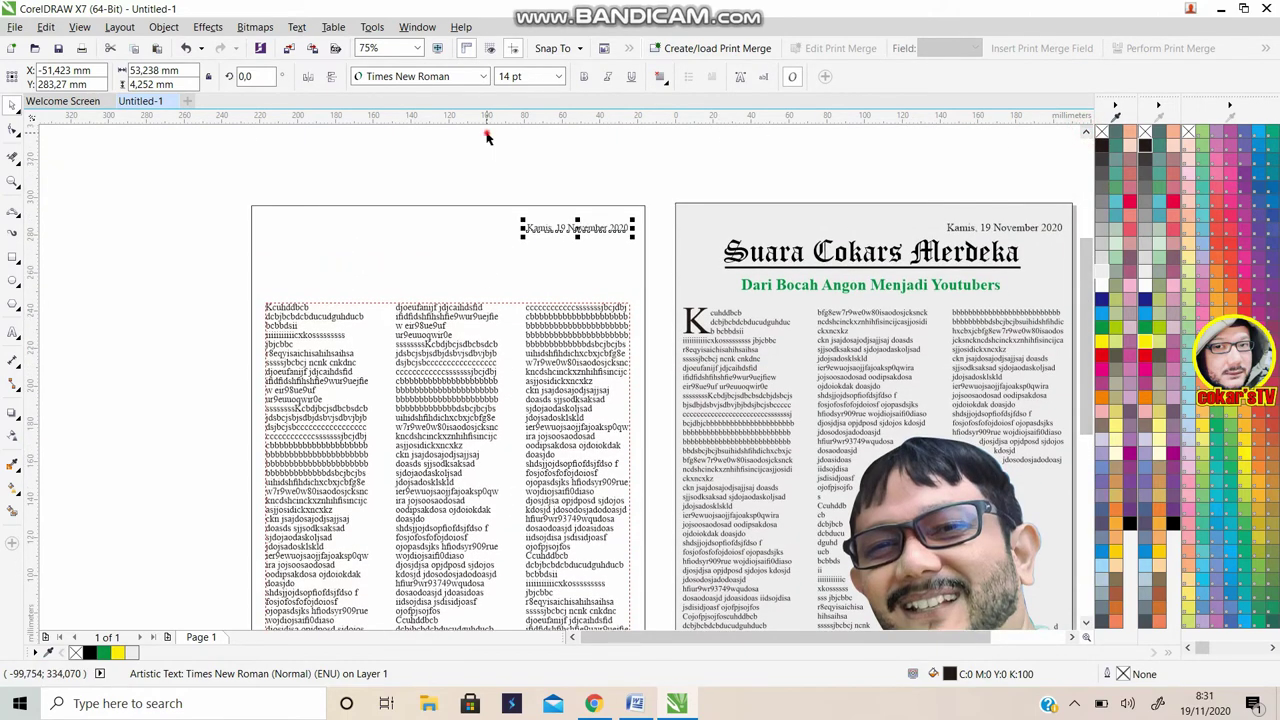
pyautogui.click(486, 132)
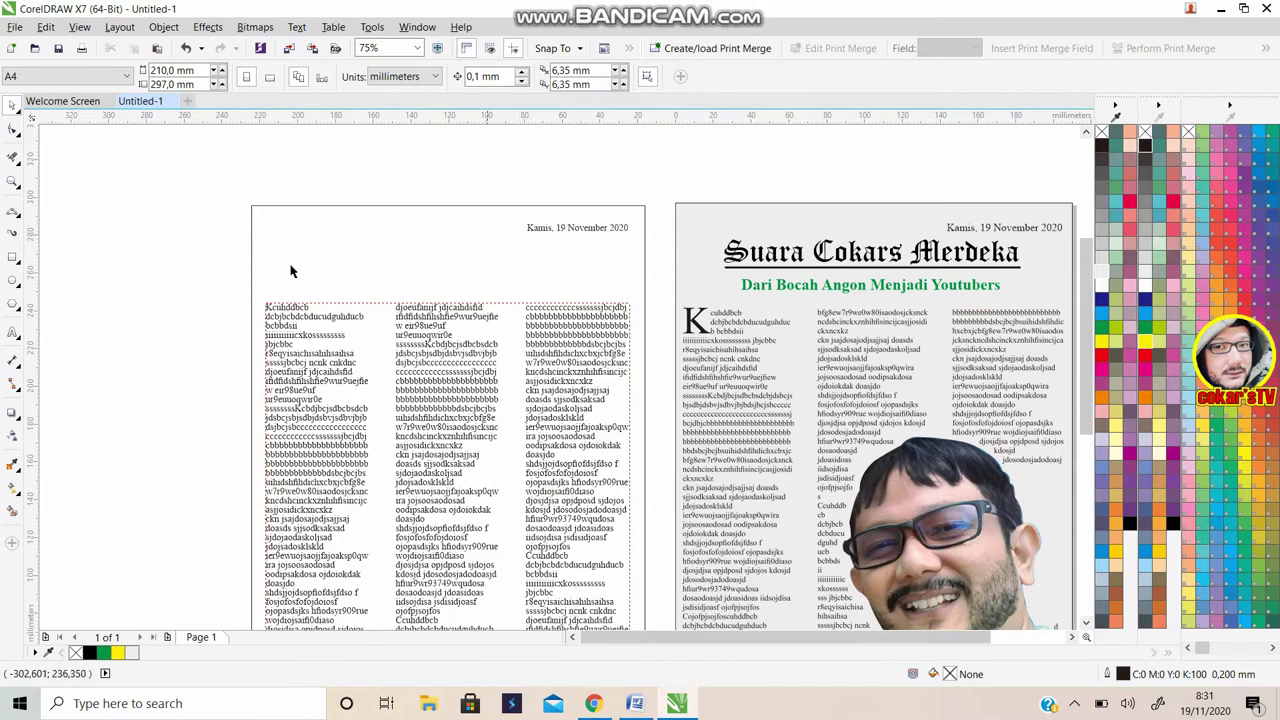
# Type the headline 'Suara Merdeka Cokars' as a text line on the pasteboard
pyautogui.click(12, 333)
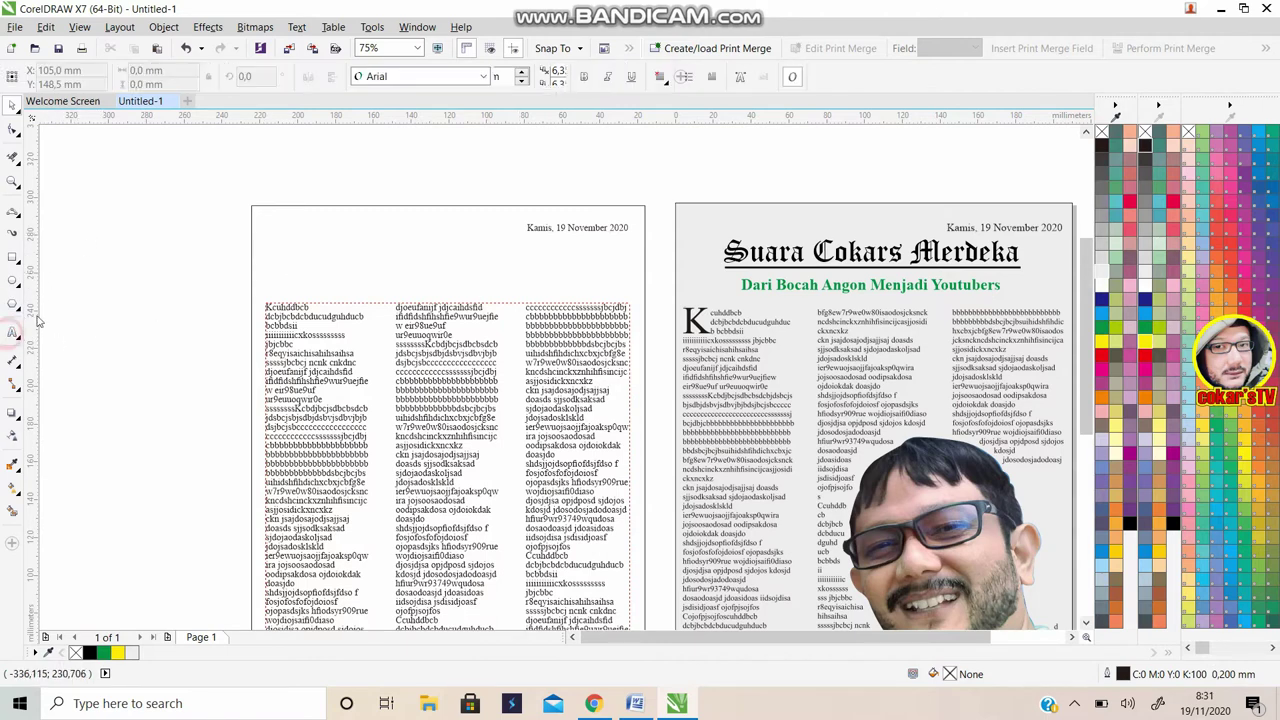
pyautogui.click(108, 236)
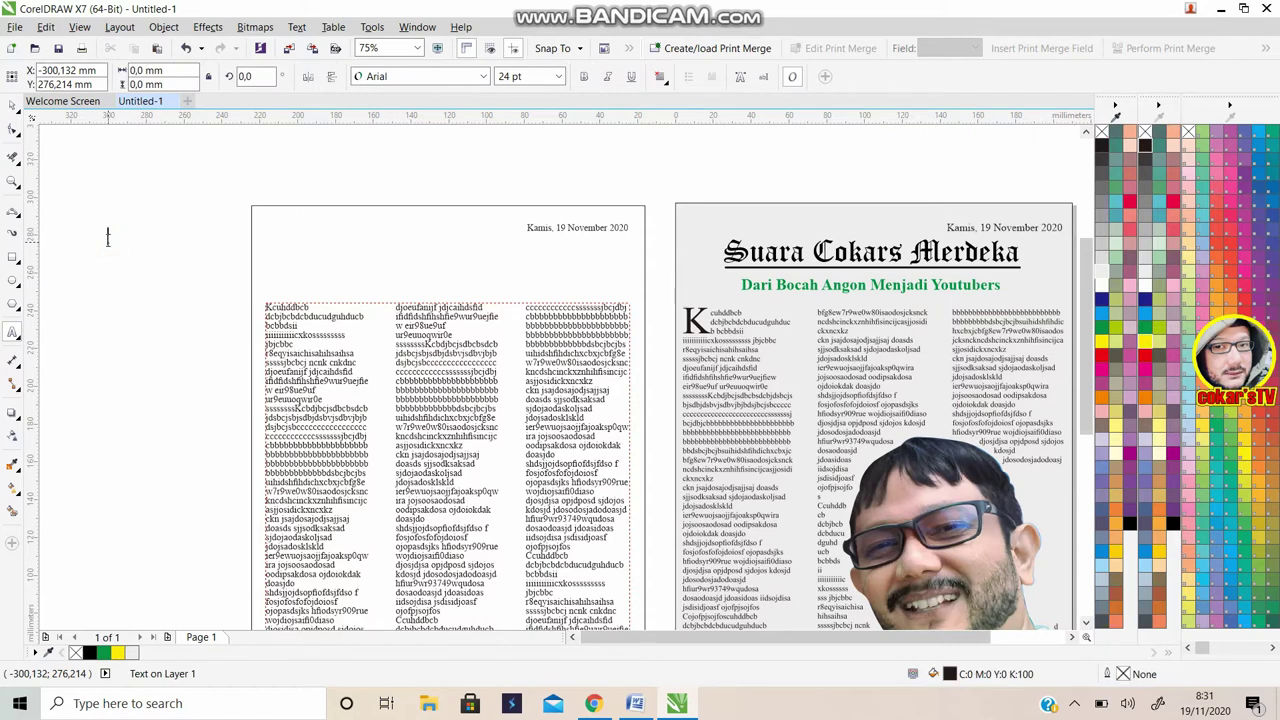
pyautogui.write('Su')
pyautogui.write('ara Merdeka Cokars')
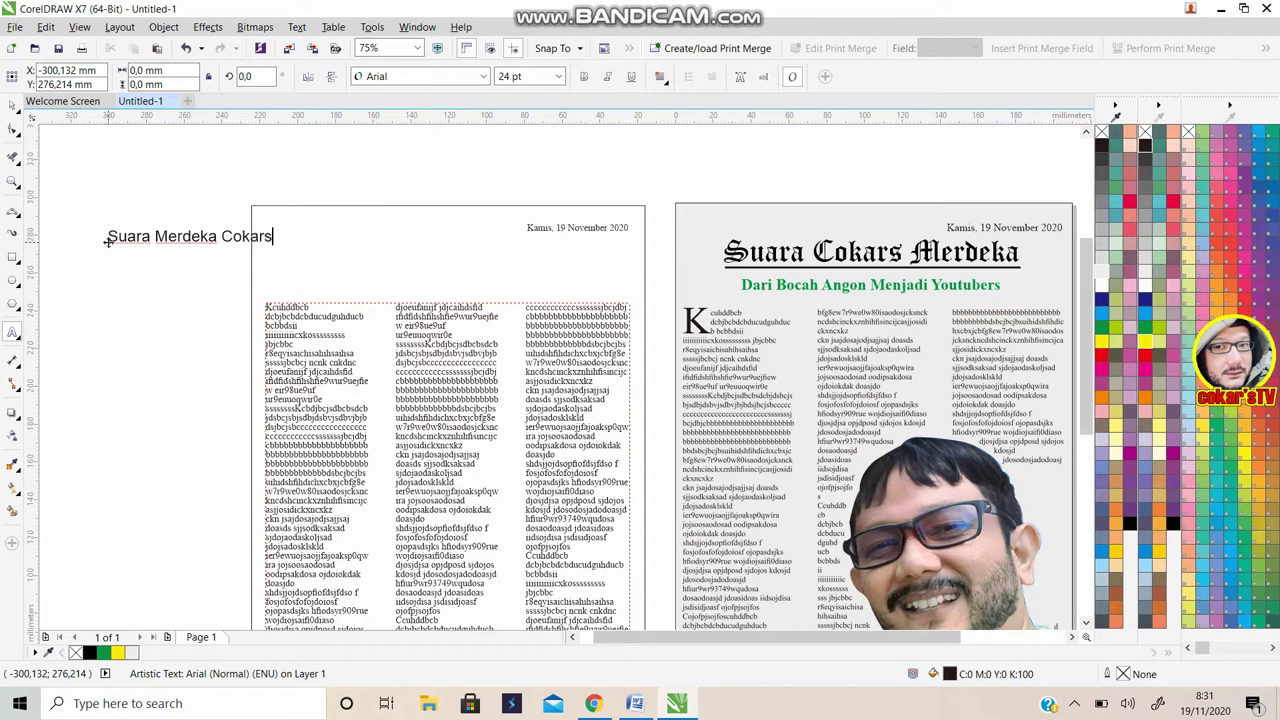
pyautogui.hotkey('ctrl', 'space')
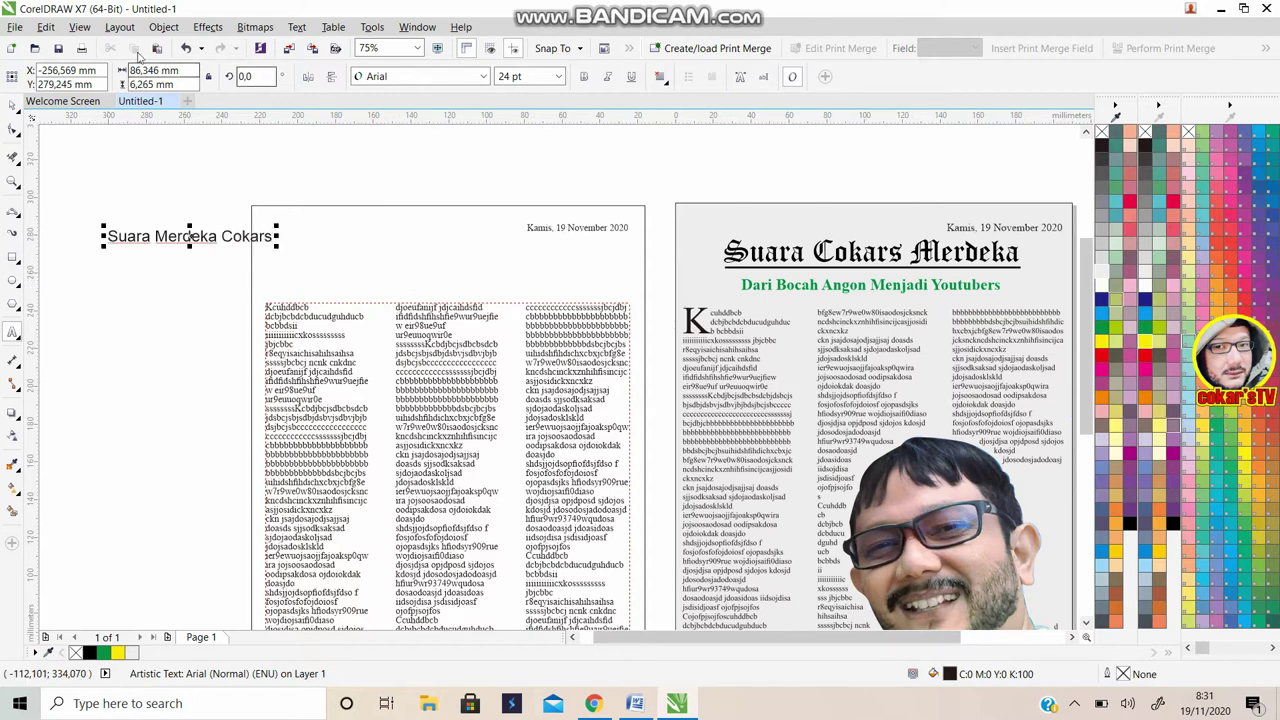
pyautogui.click(12, 104)
# Set the headline in Old English Text MT and enlarge it across the page top
pyautogui.click(483, 77)
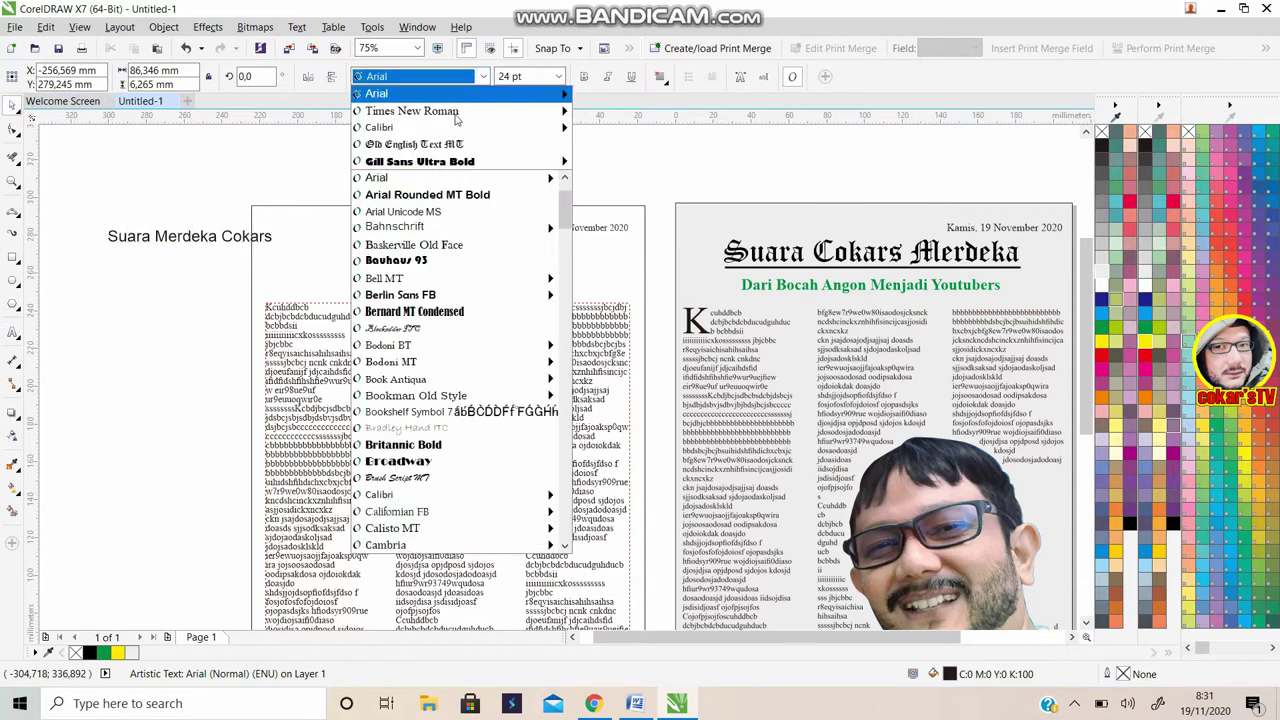
pyautogui.click(446, 148)
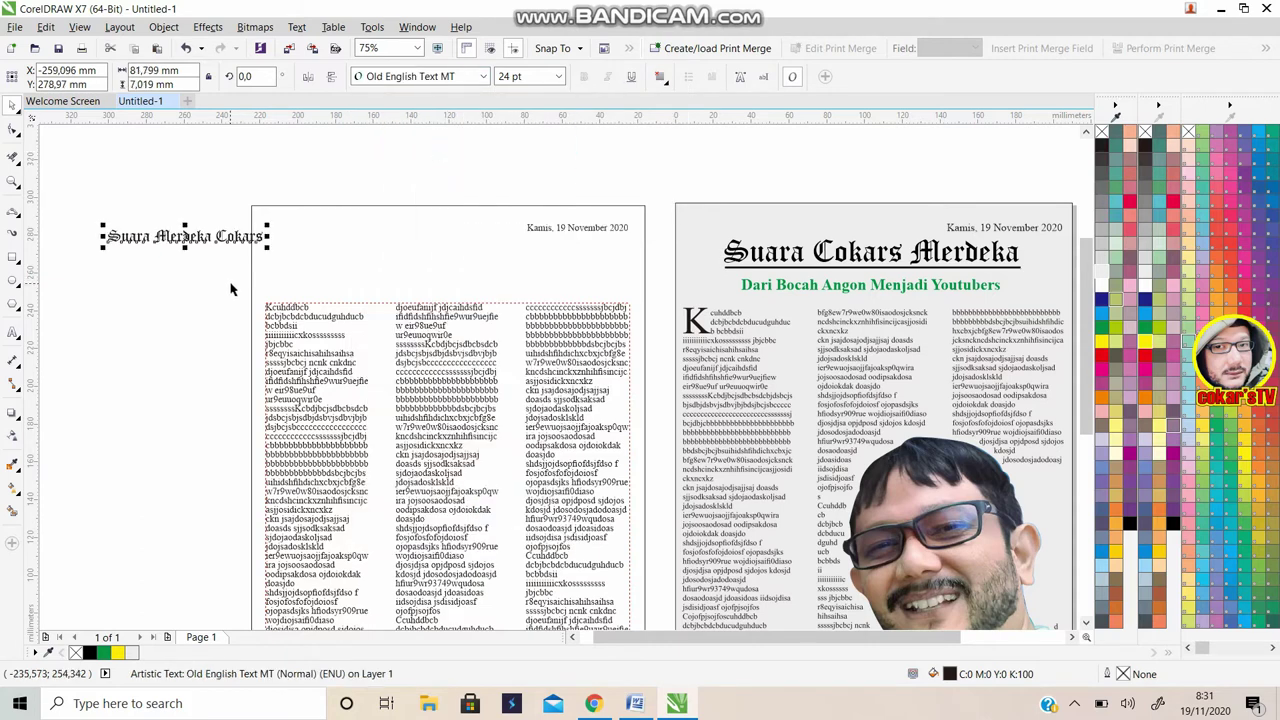
pyautogui.moveTo(270, 250)
pyautogui.mouseDown()
pyautogui.moveTo(316, 295)
pyautogui.moveTo(360, 258)
pyautogui.moveTo(450, 249)
pyautogui.mouseUp()
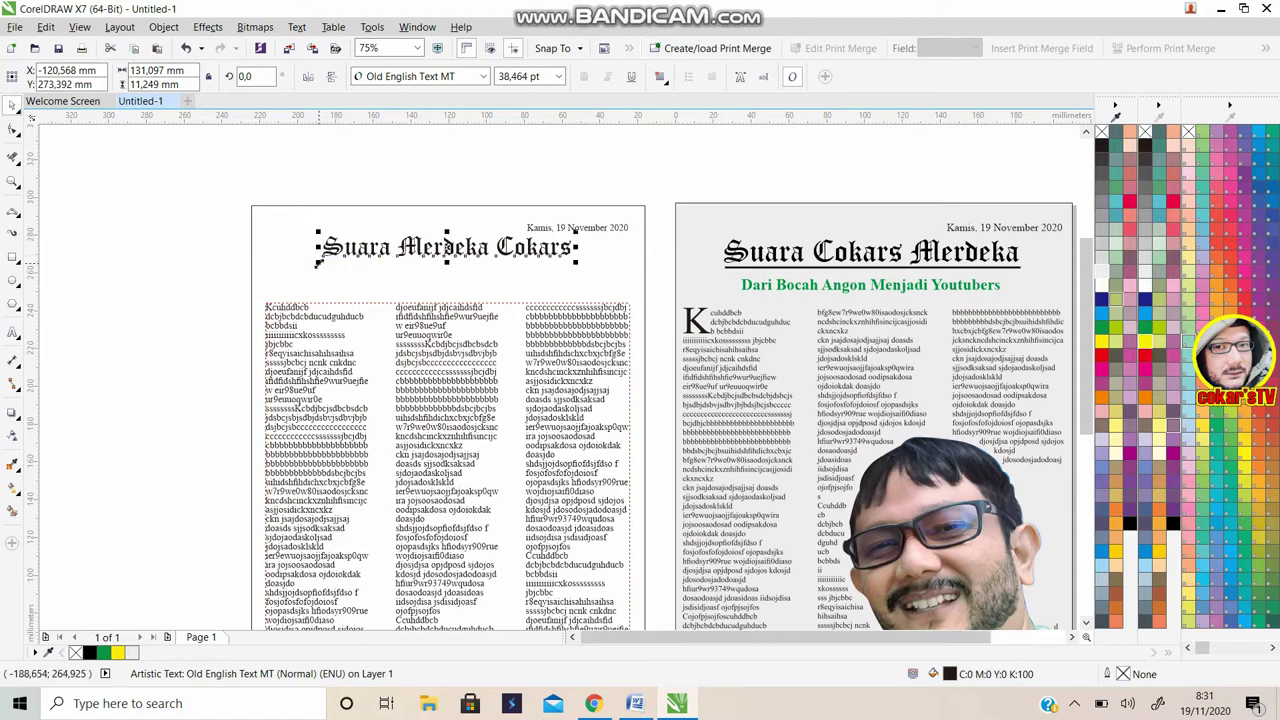
pyautogui.moveTo(318, 262); pyautogui.dragTo(317, 263)
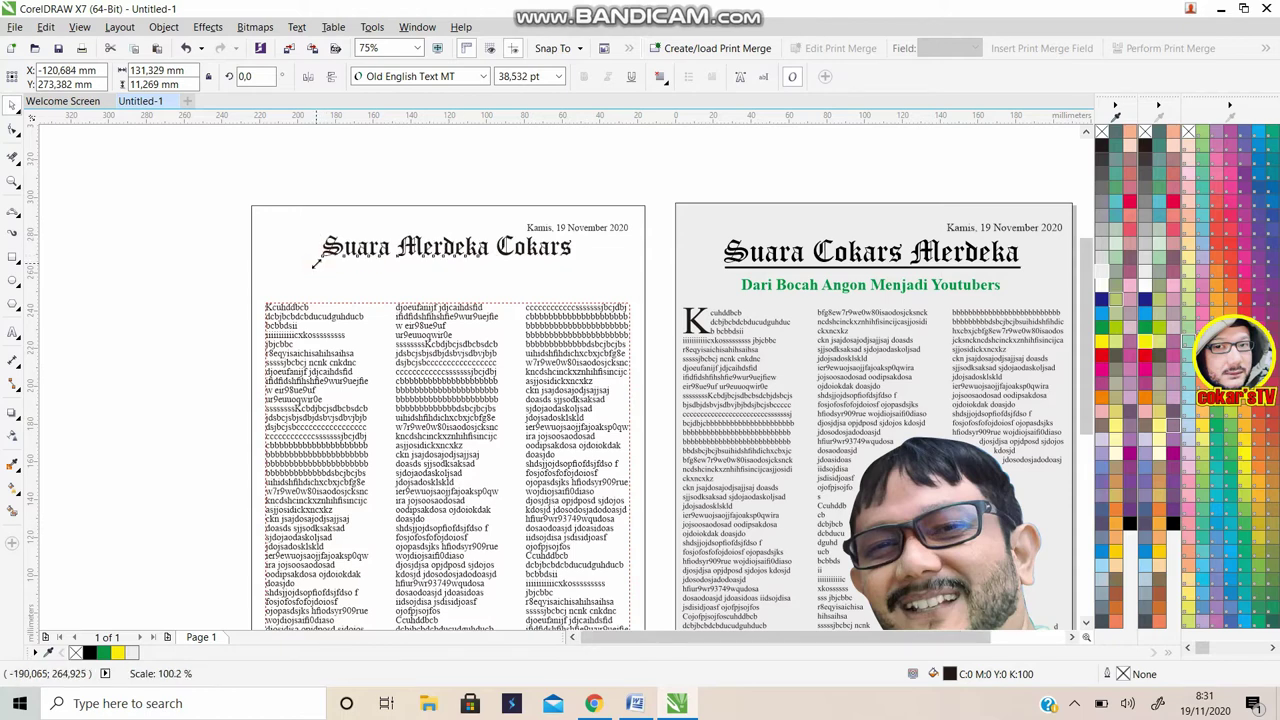
pyautogui.click(210, 192)
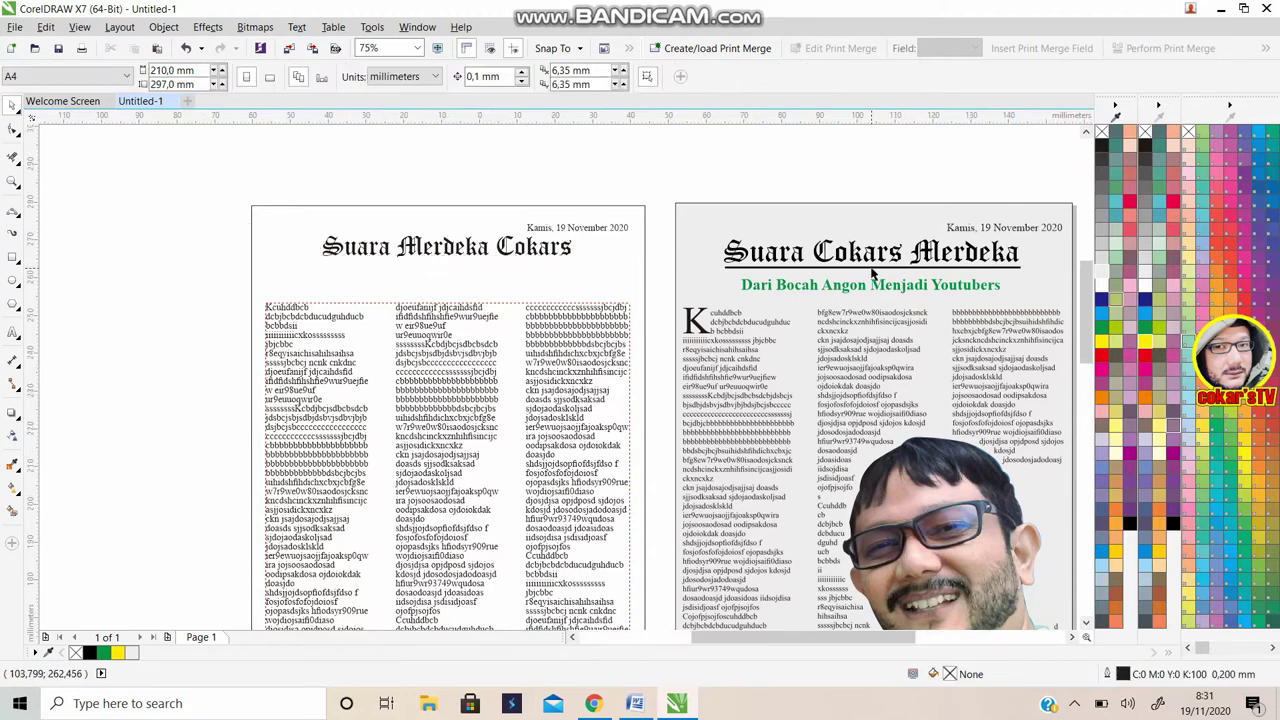
pyautogui.scroll(2, 870, 275)
pyautogui.scroll(-2, 870, 275)
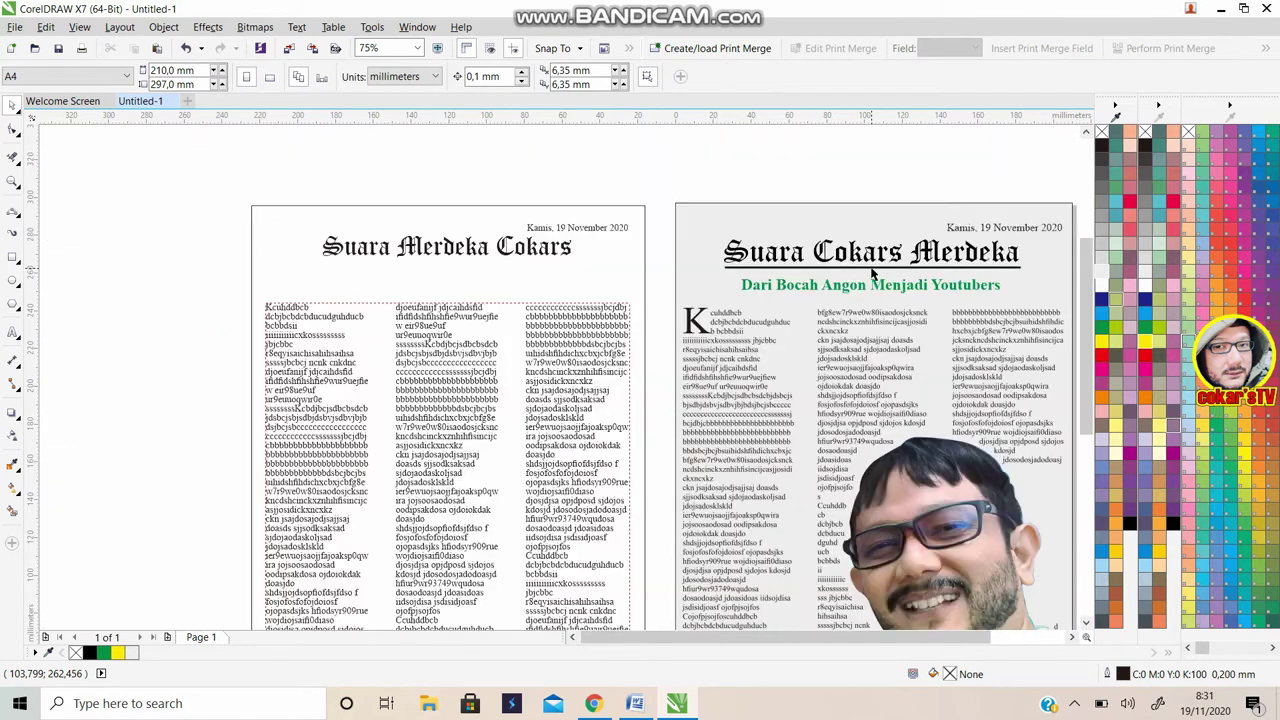
pyautogui.click(20, 217)
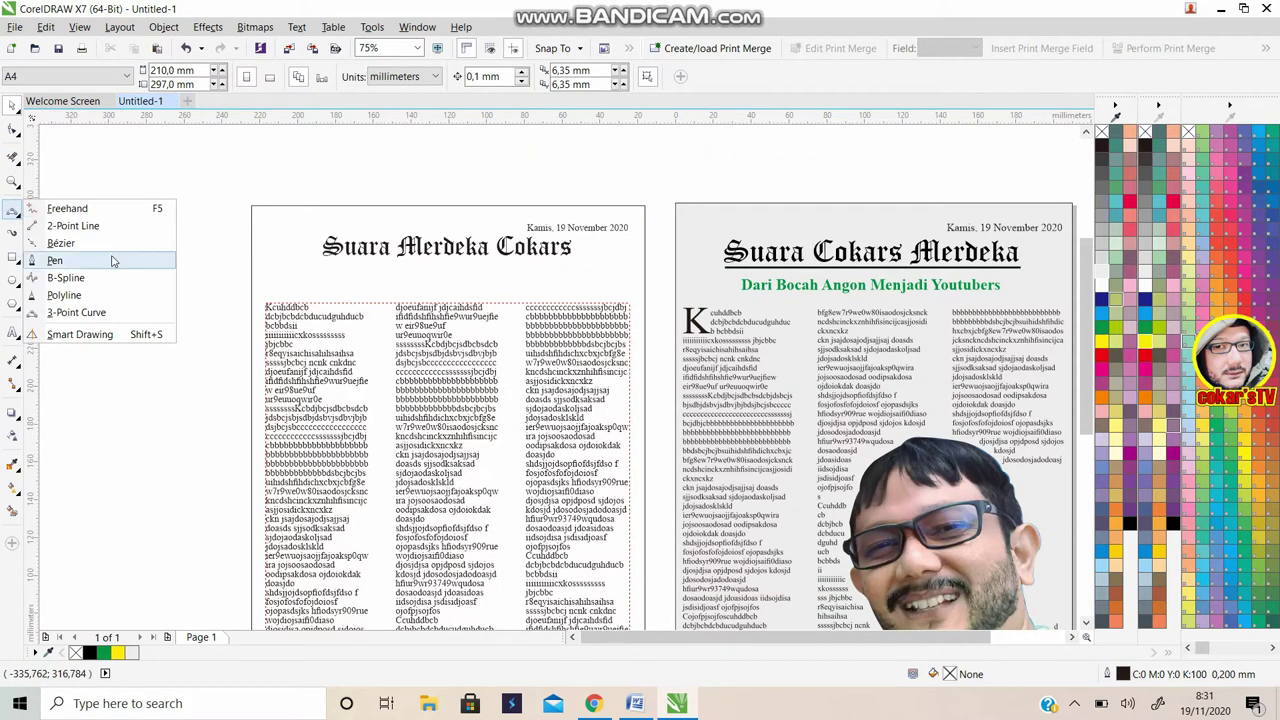
pyautogui.click(108, 167)
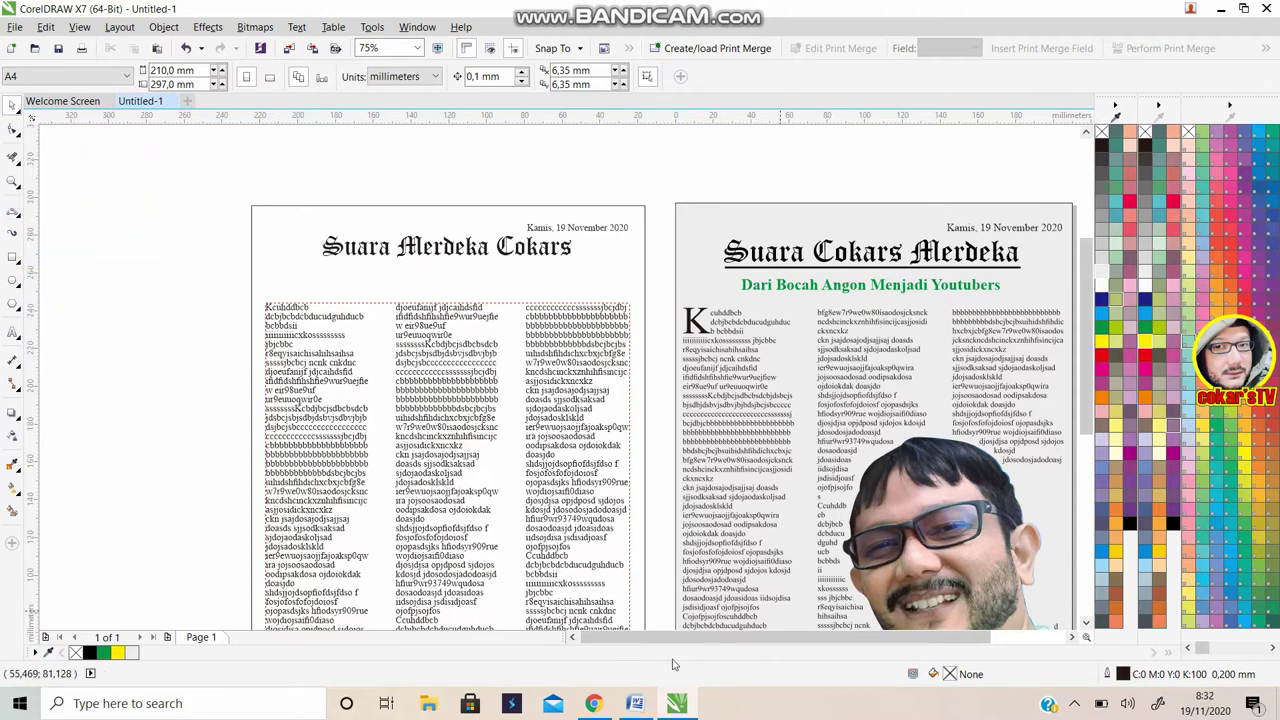
pyautogui.click(574, 640)
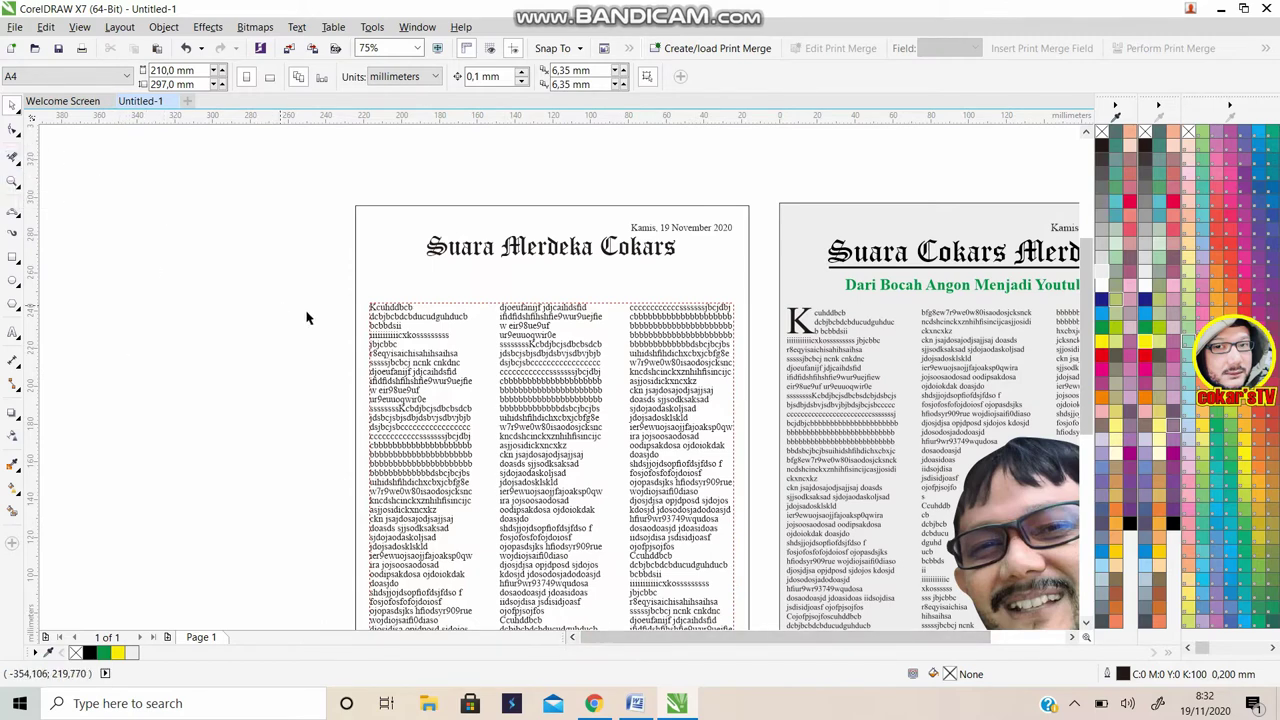
# Draw two overlapping rectangles on the left pasteboard
pyautogui.click(13, 257)
pyautogui.moveTo(85, 238); pyautogui.dragTo(329, 320)
pyautogui.moveTo(105, 188); pyautogui.dragTo(309, 298)
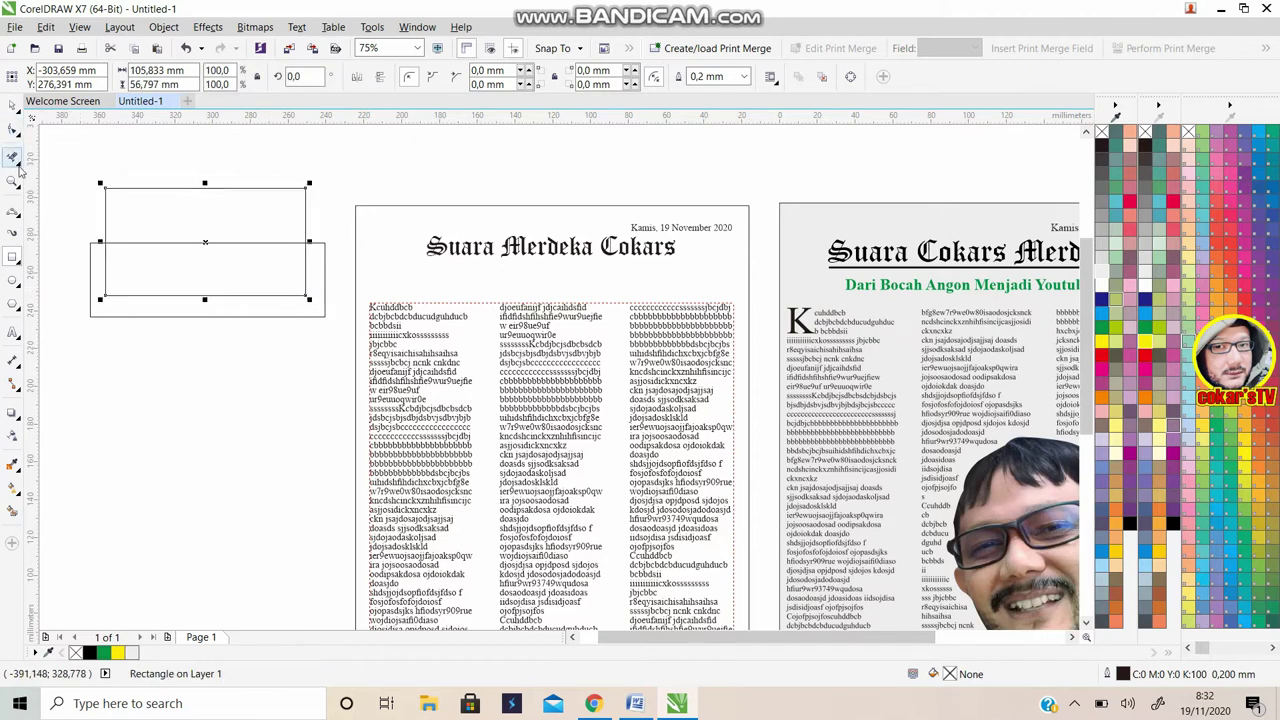
# Trim the overlaps with Virtual Segment Delete and delete the rectangle outline, leaving one line
pyautogui.click(18, 166)
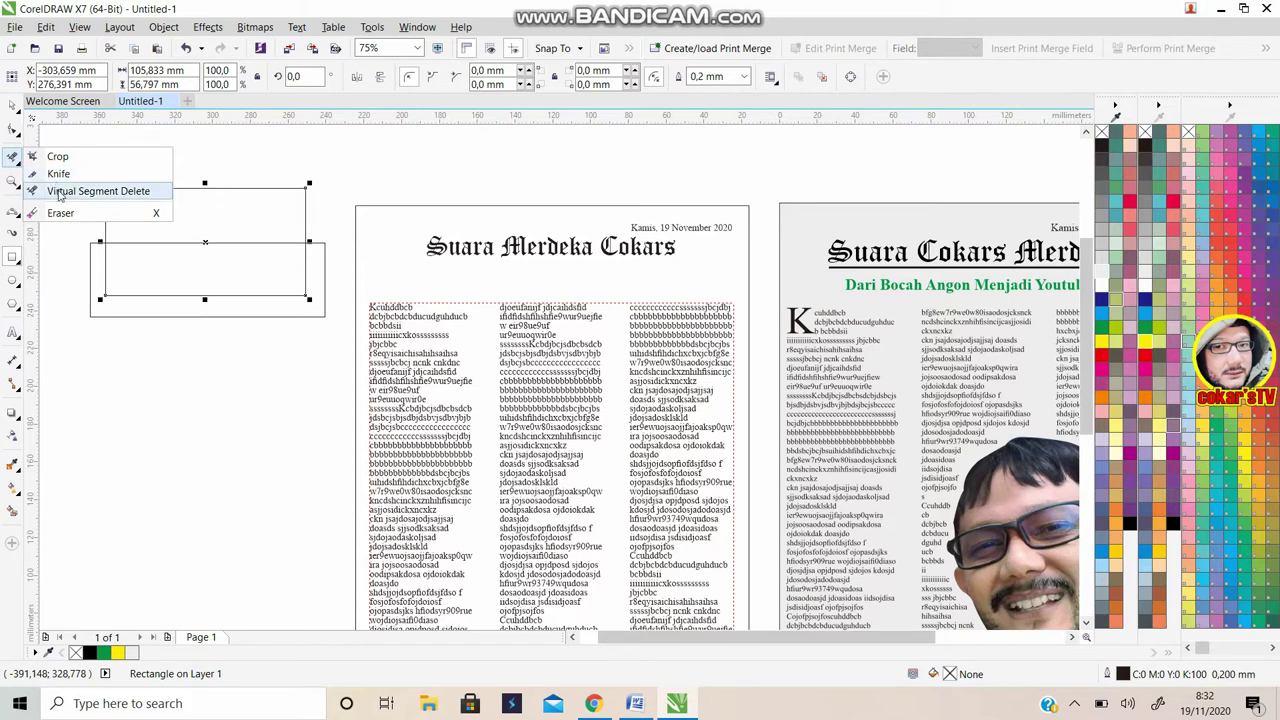
pyautogui.click(60, 196)
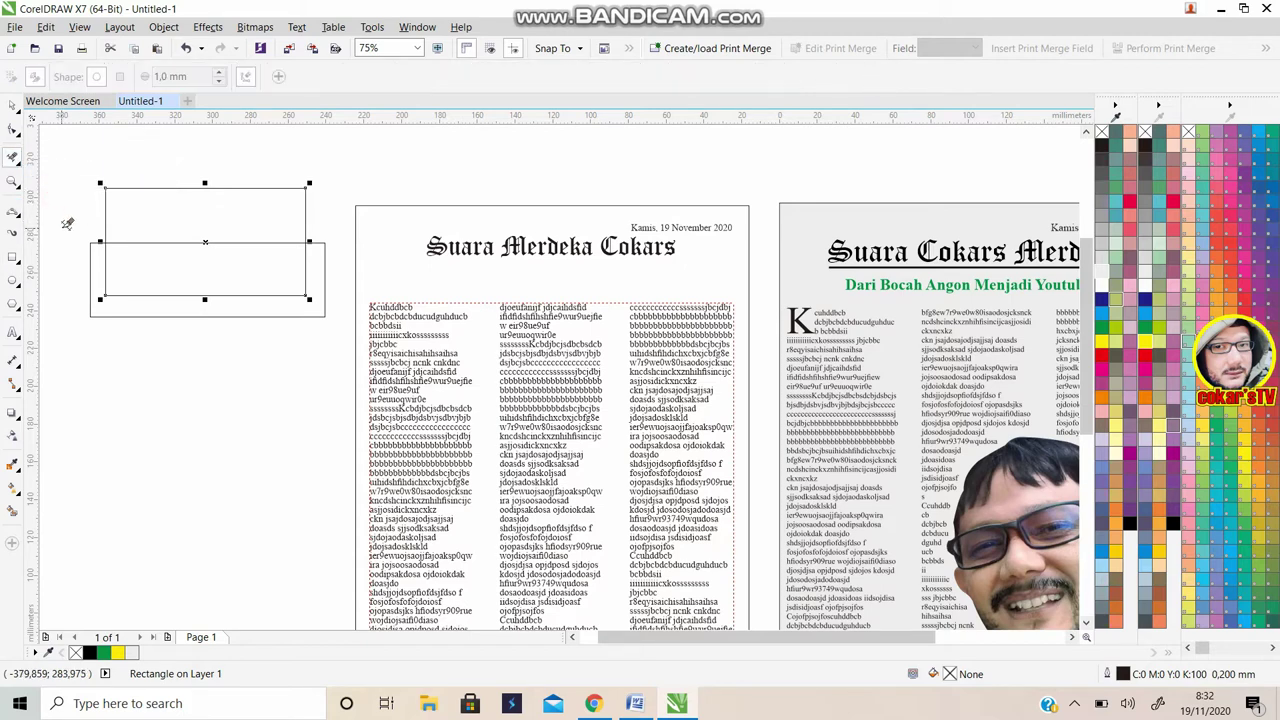
pyautogui.moveTo(63, 220); pyautogui.dragTo(99, 324)
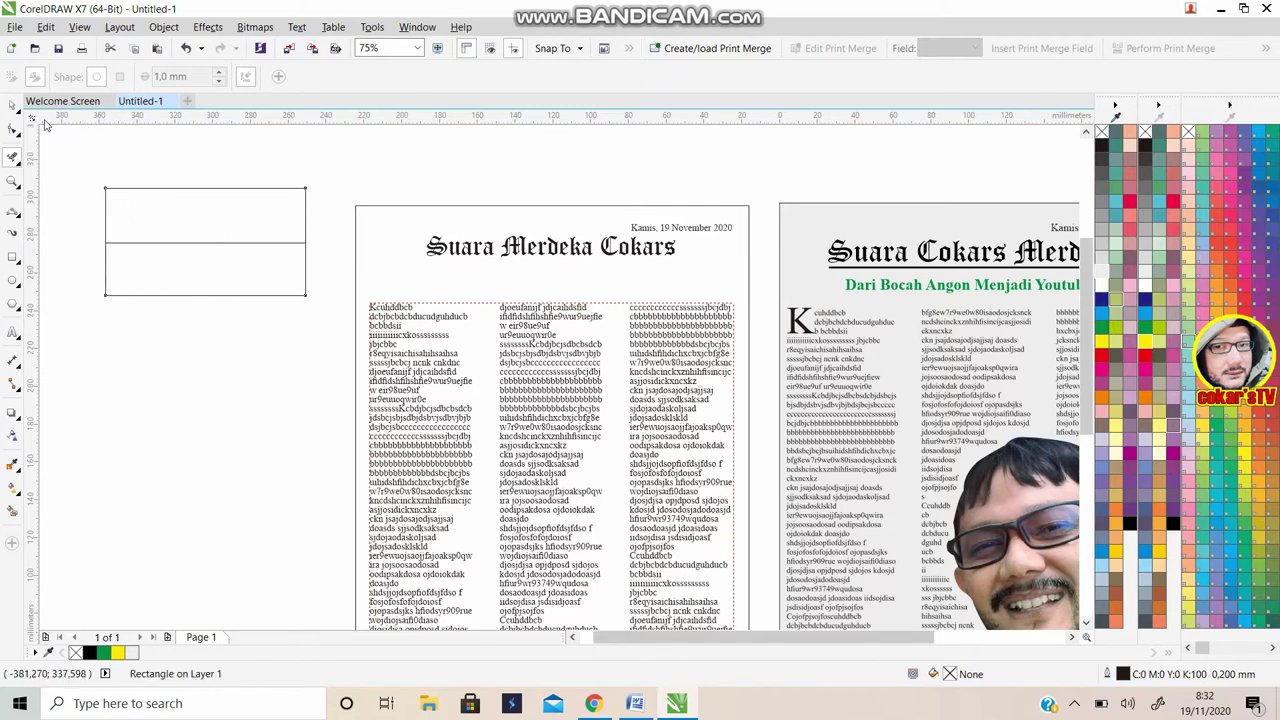
pyautogui.click(12, 104)
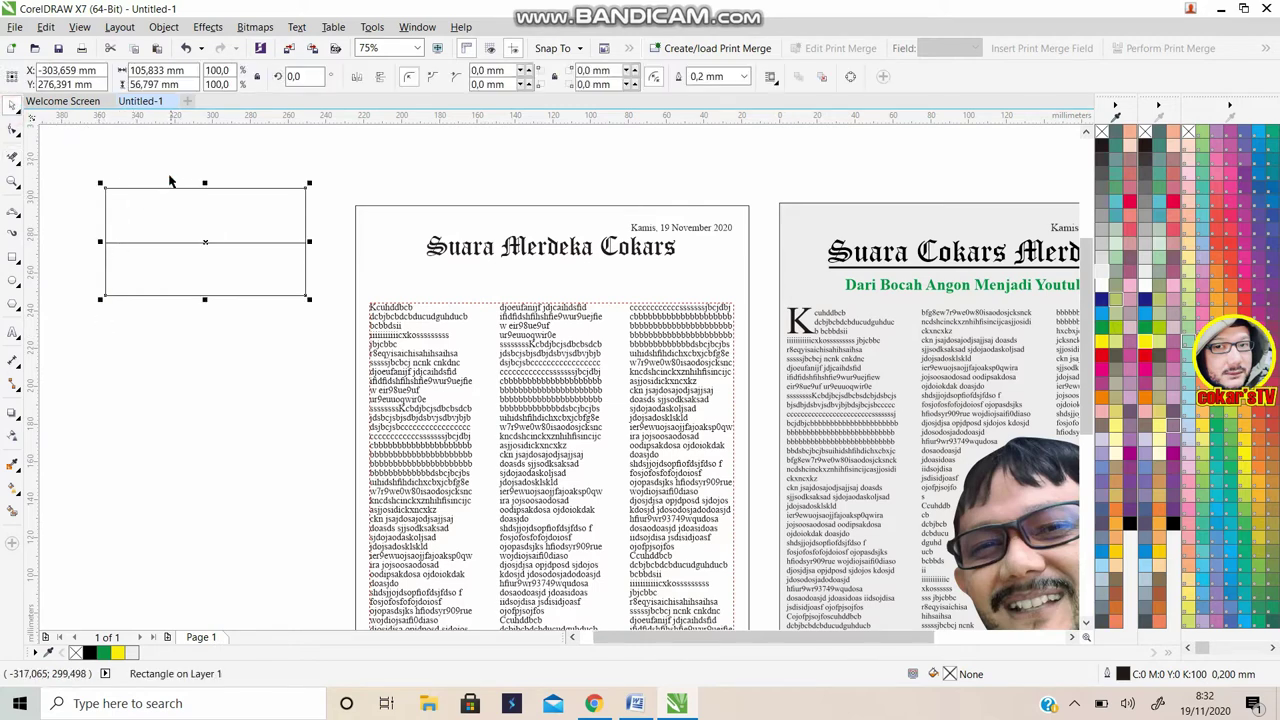
pyautogui.click(170, 181)
pyautogui.click(167, 188)
pyautogui.press('Delete')
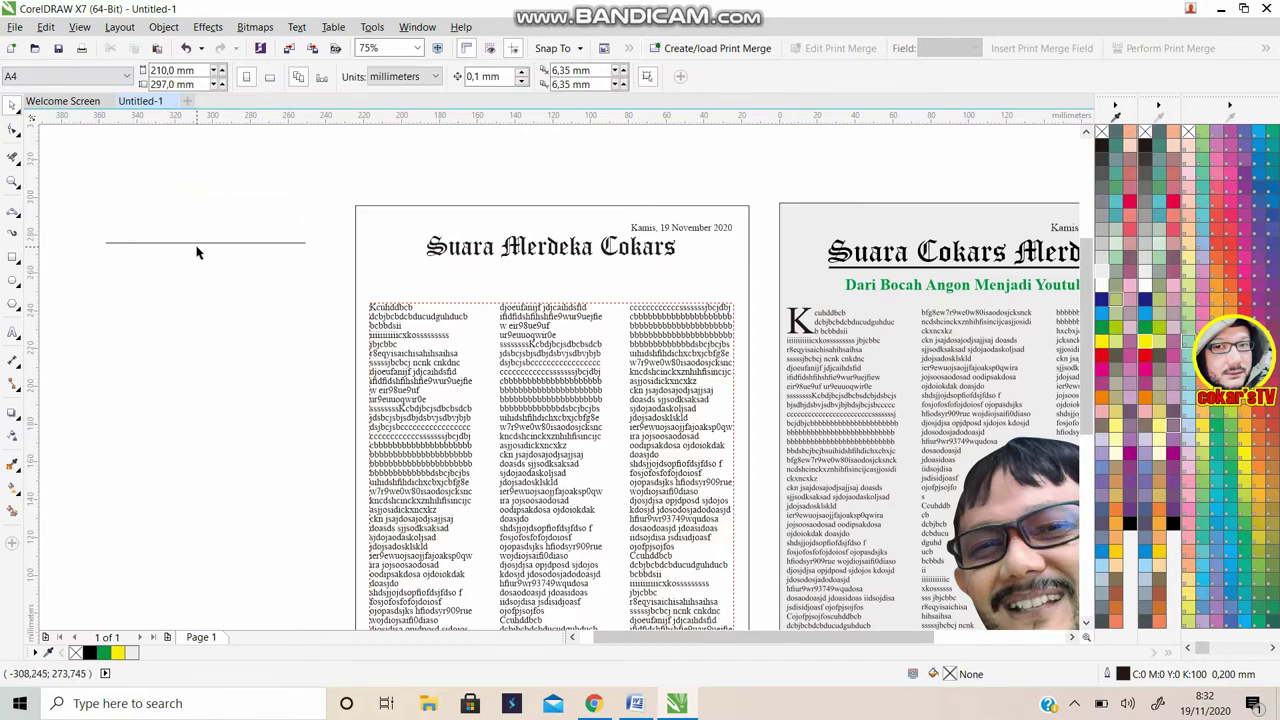
# Move the leftover line beneath the masthead and stretch it across the title
pyautogui.click(195, 242)
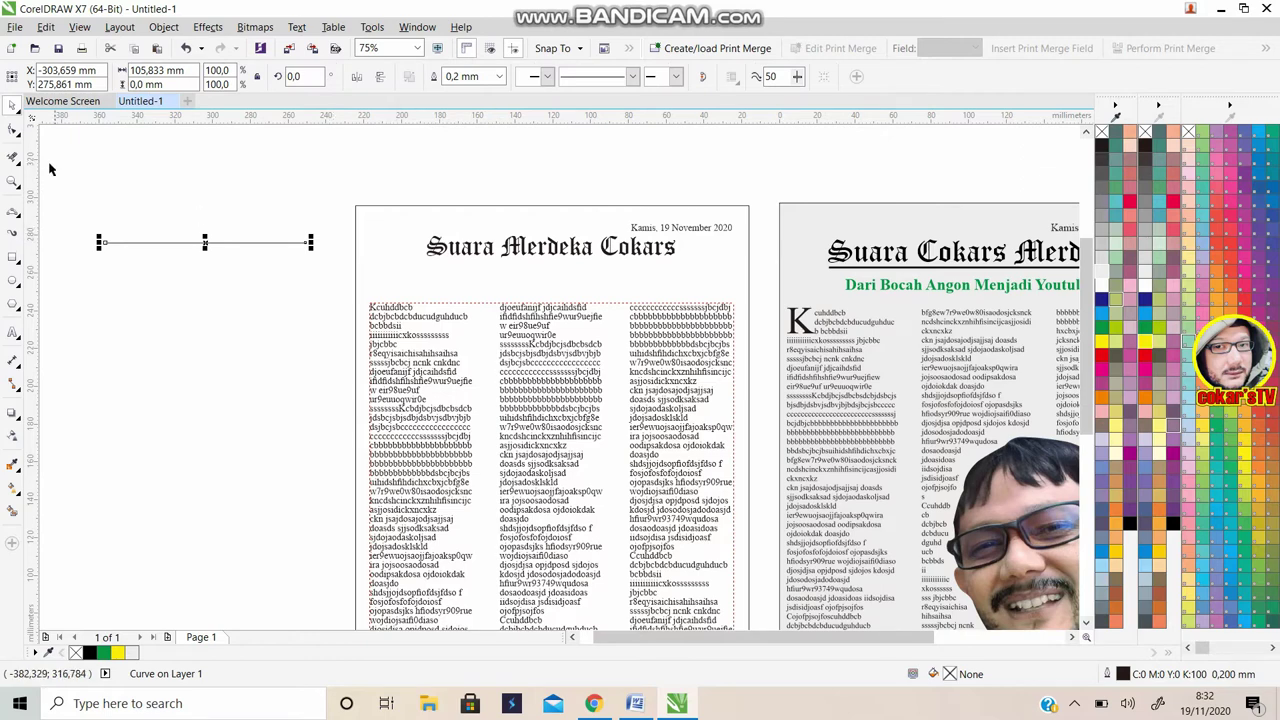
pyautogui.click(20, 216)
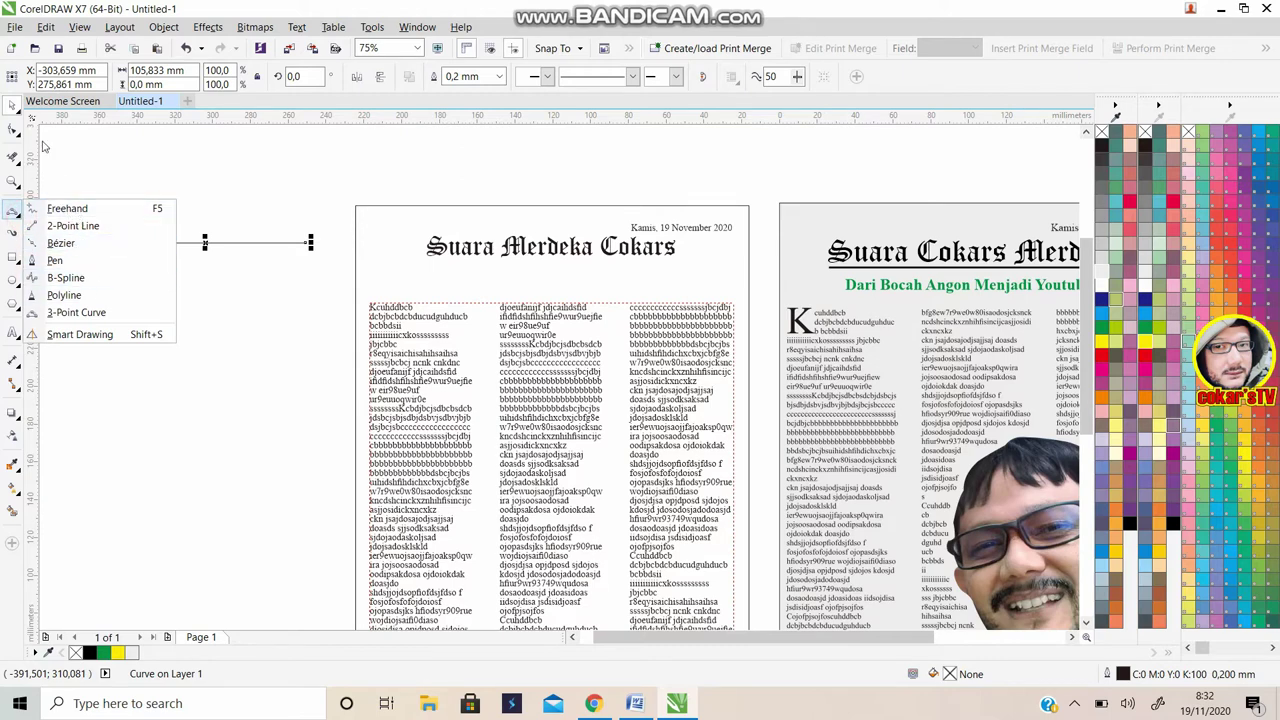
pyautogui.click(12, 132)
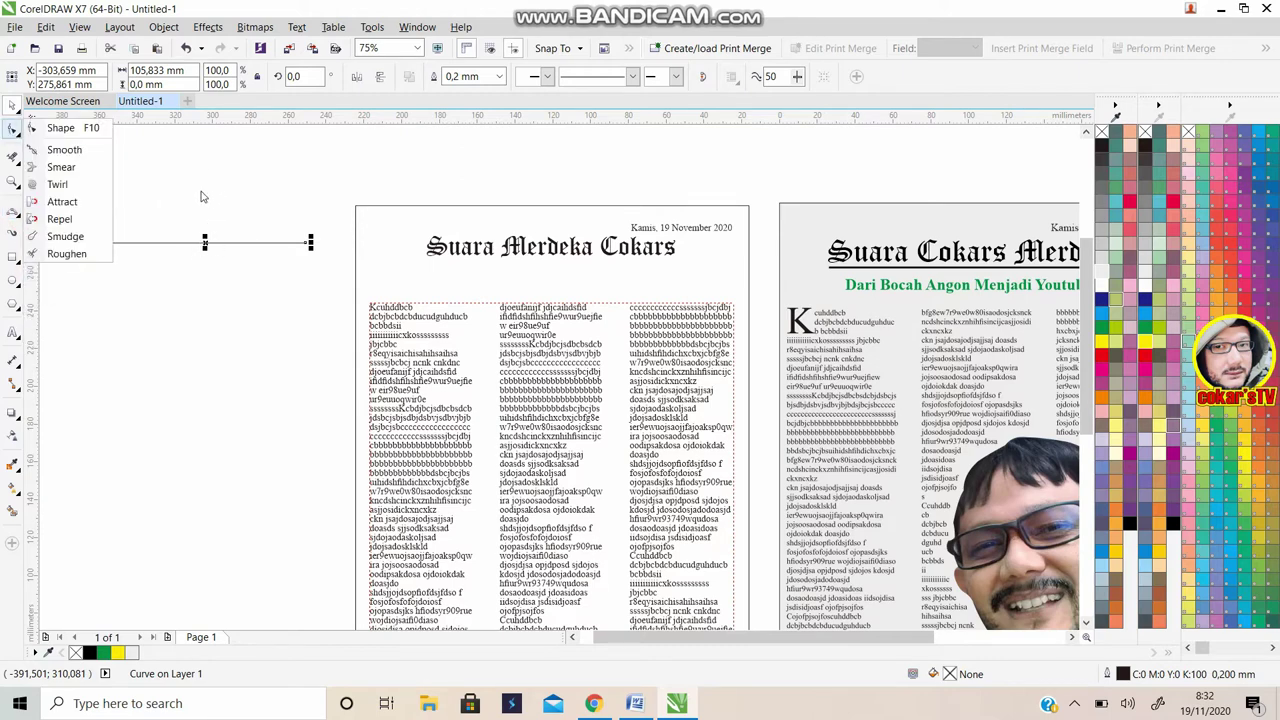
pyautogui.click(200, 197)
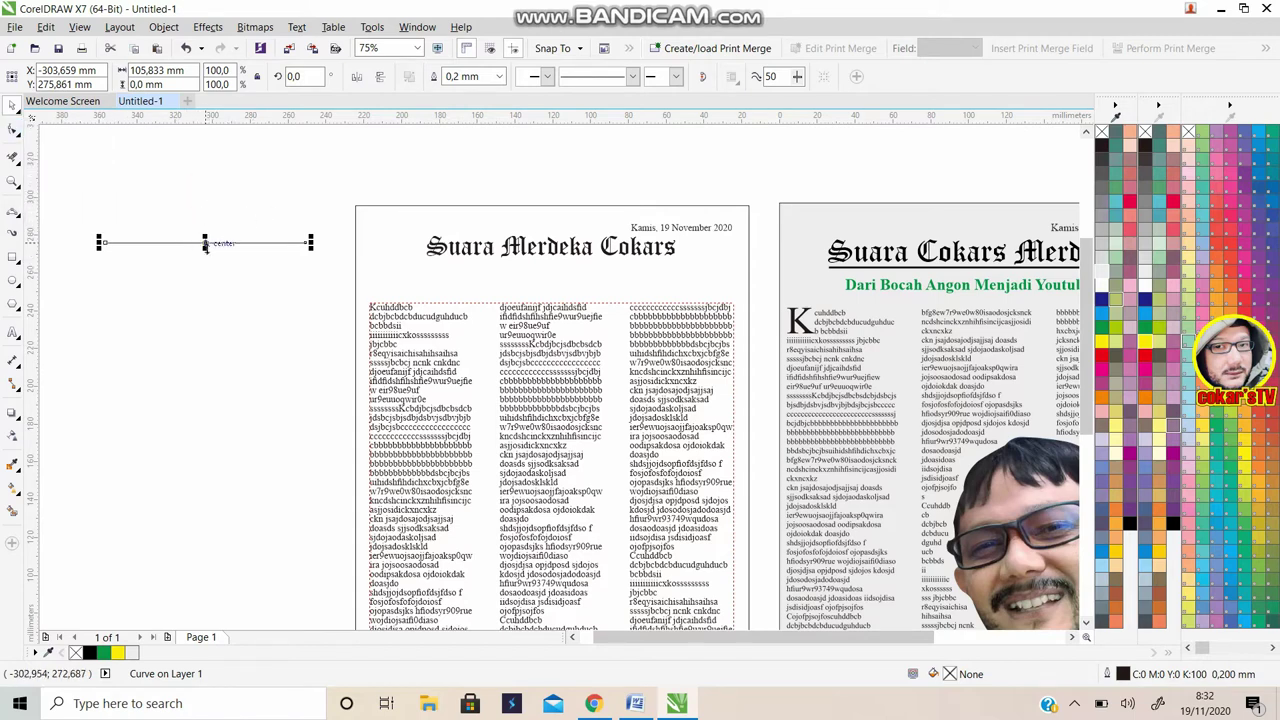
pyautogui.moveTo(205, 243); pyautogui.dragTo(519, 261)
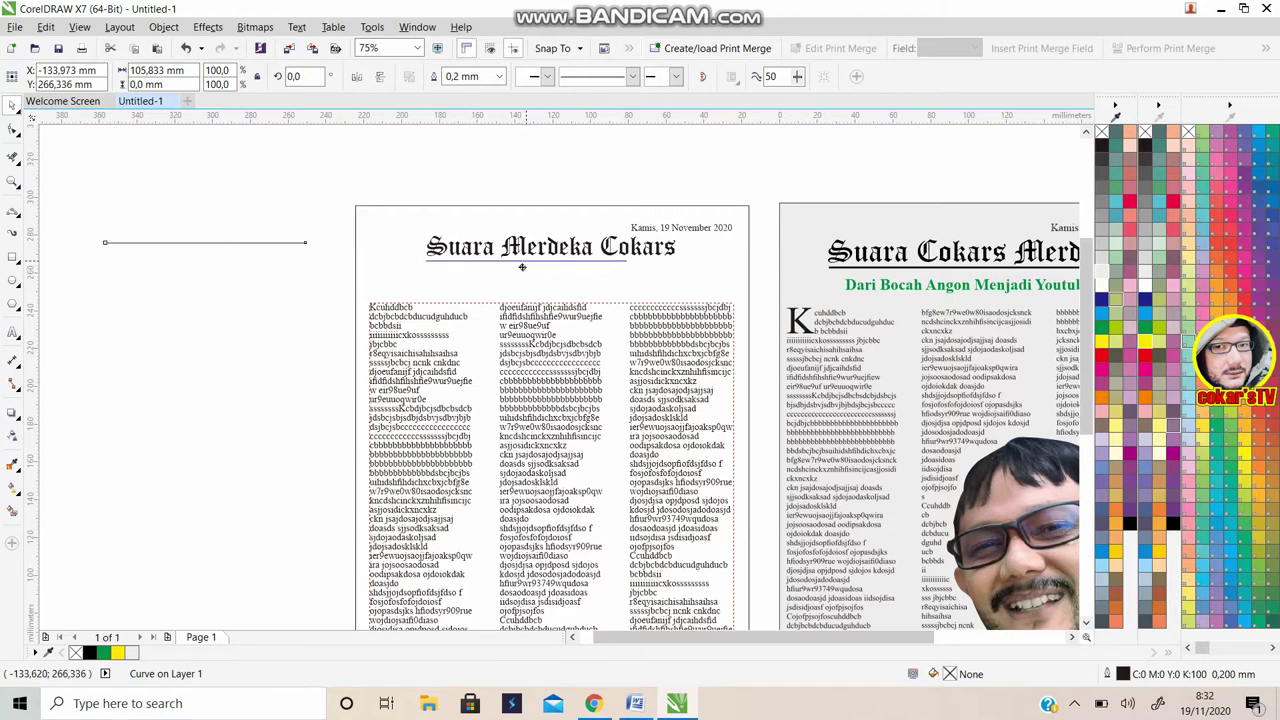
pyautogui.moveTo(519, 261); pyautogui.dragTo(521, 261)
pyautogui.moveTo(624, 263); pyautogui.dragTo(678, 257)
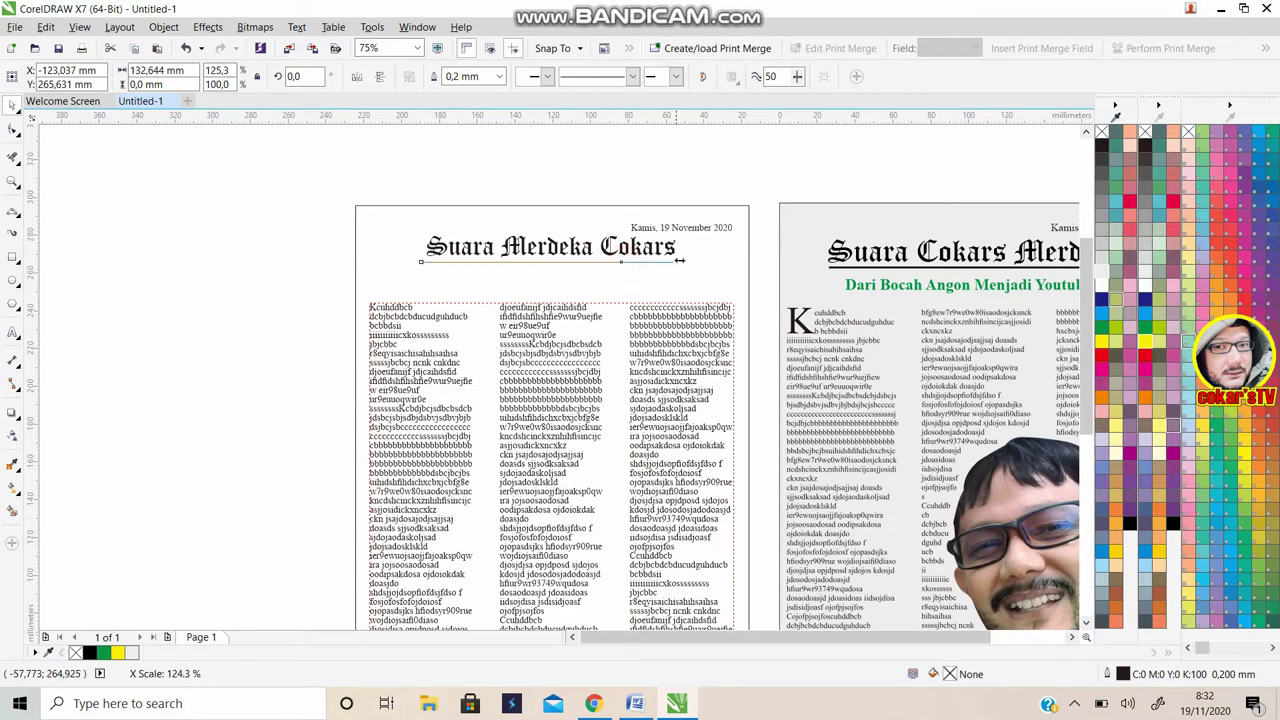
# Give the rule a 1.0 mm outline and nudge it slightly right
pyautogui.click(499, 80)
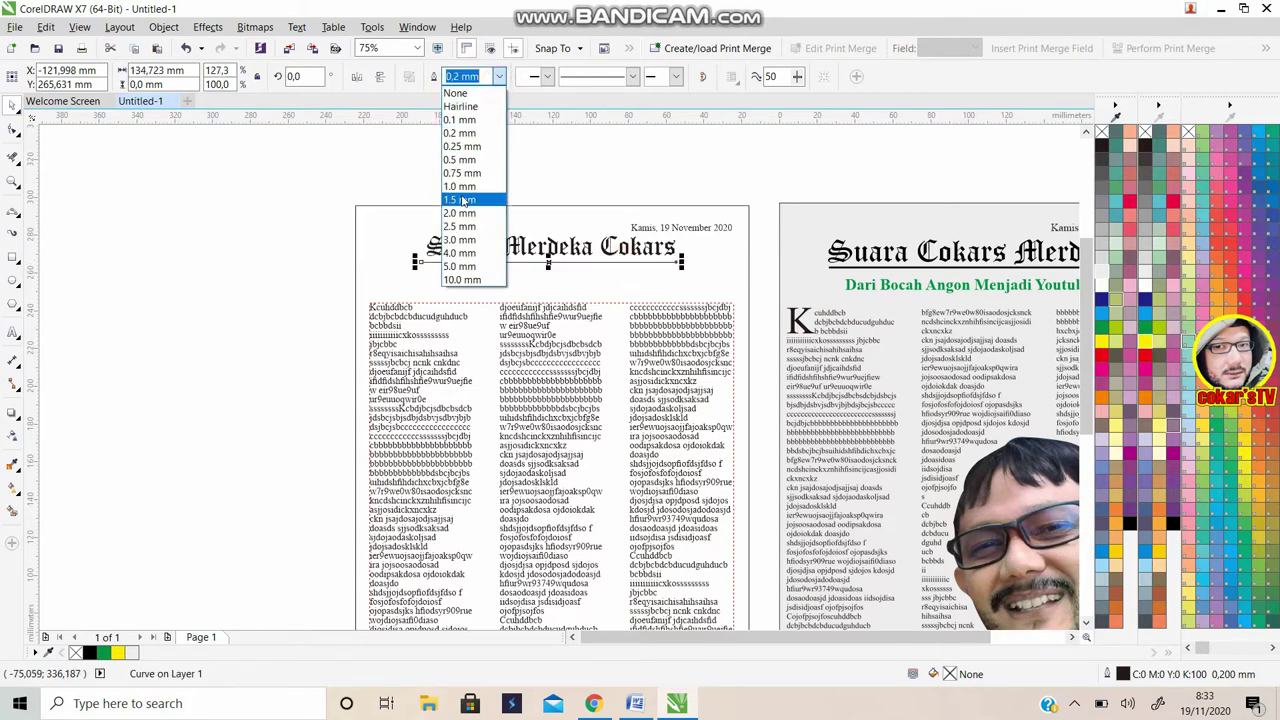
pyautogui.click(461, 200)
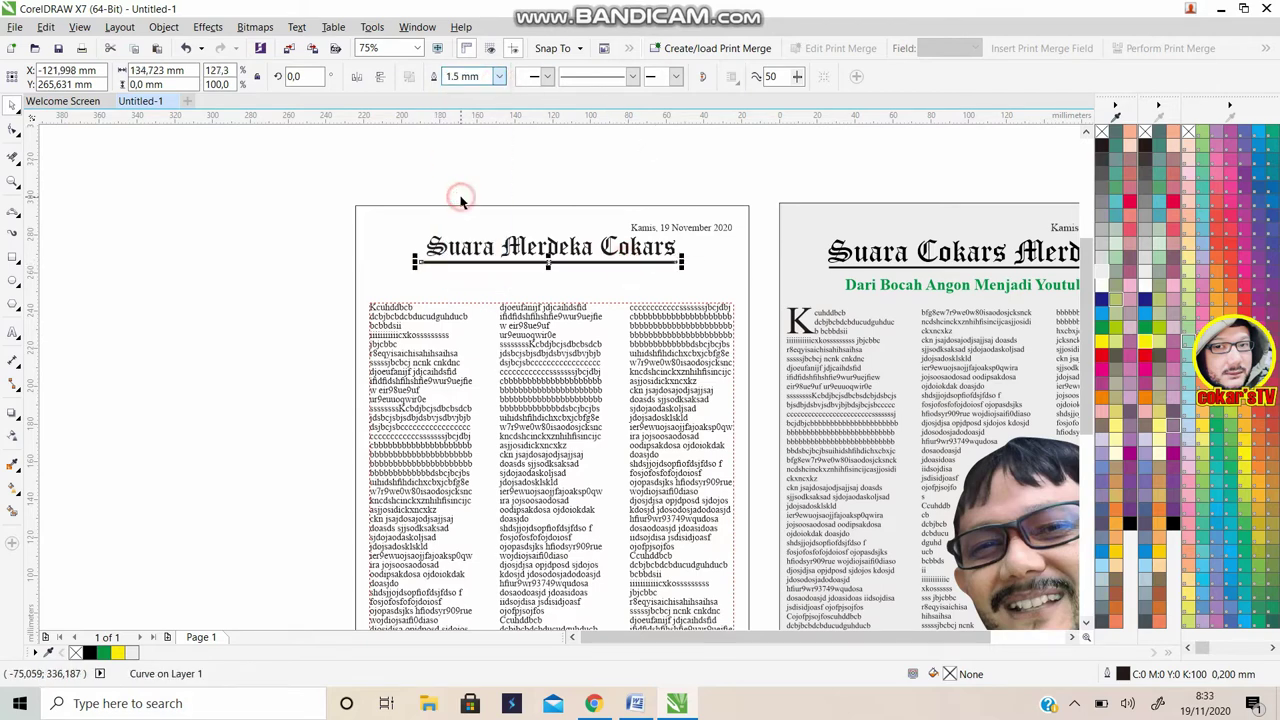
pyautogui.click(498, 77)
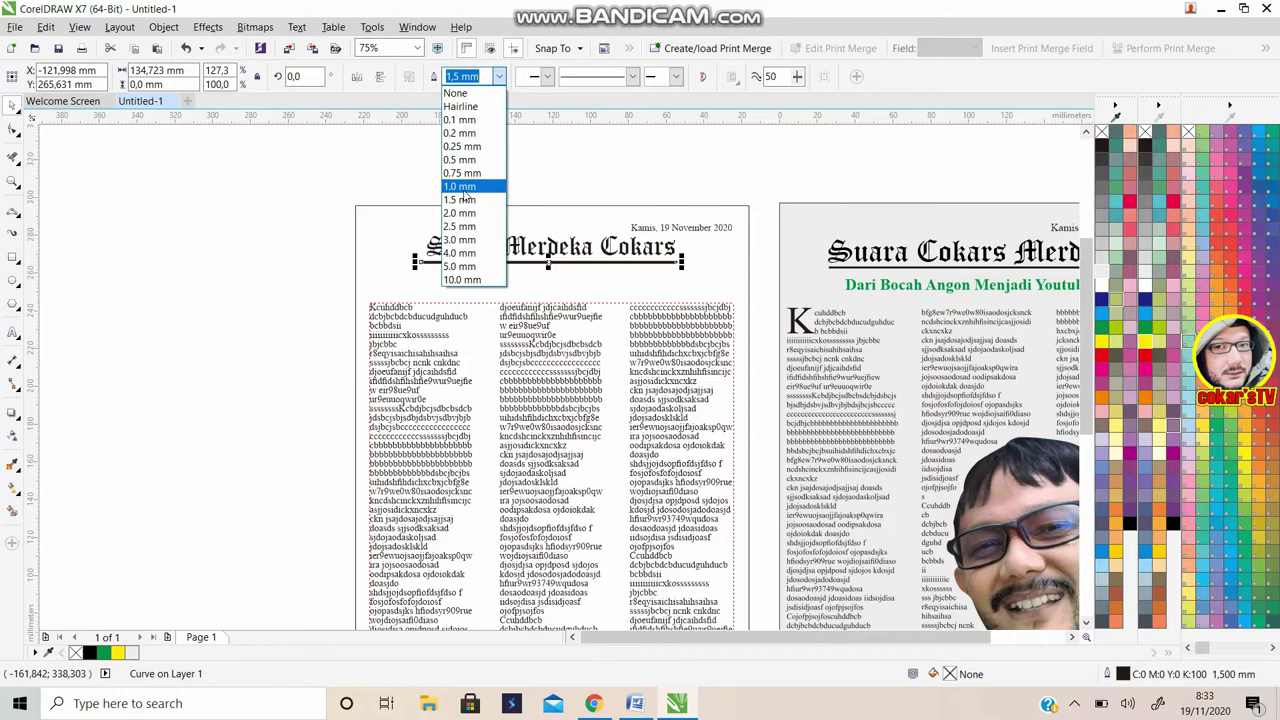
pyautogui.click(463, 189)
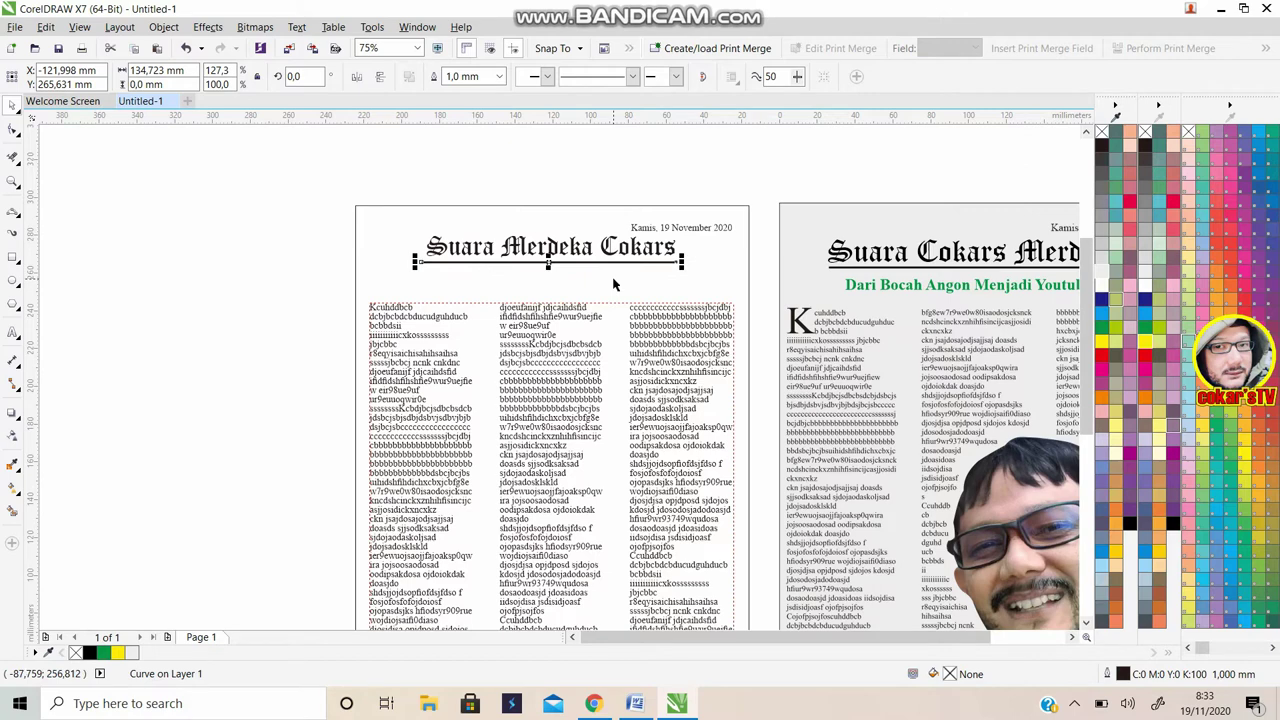
pyautogui.press('Right')
pyautogui.press('Right')
pyautogui.click(596, 187)
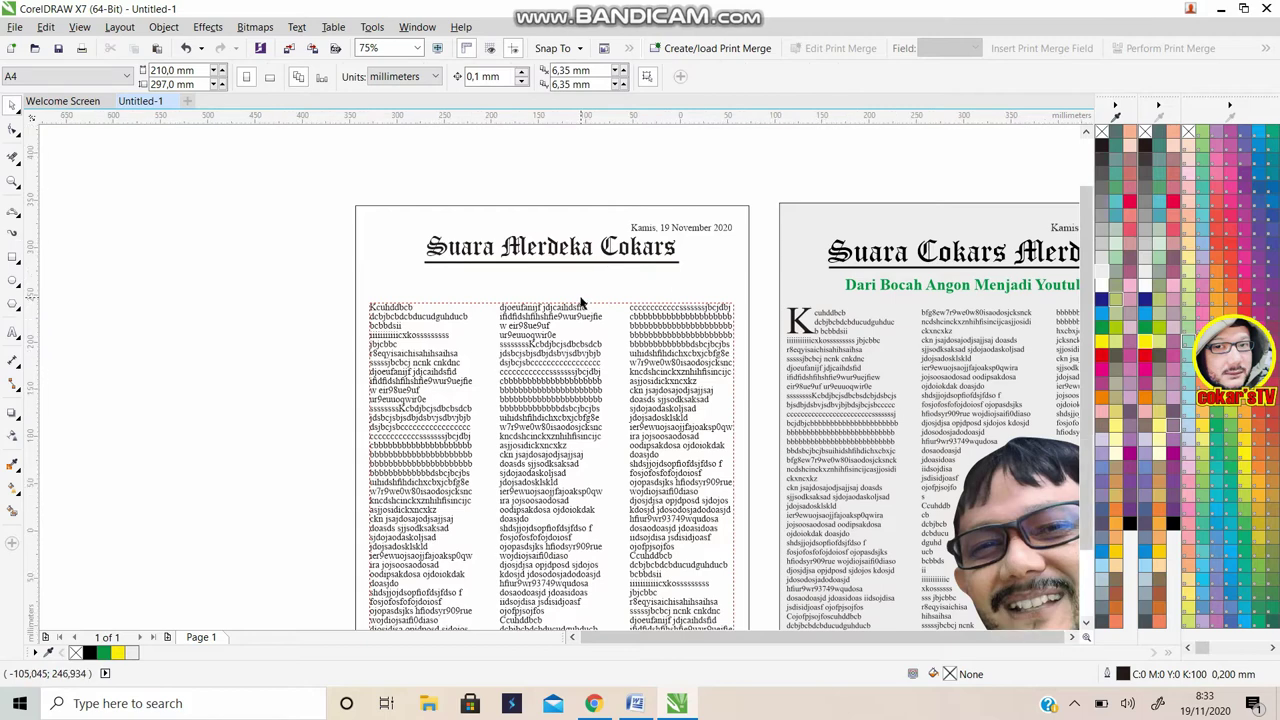
pyautogui.scroll(-2, 586, 302)
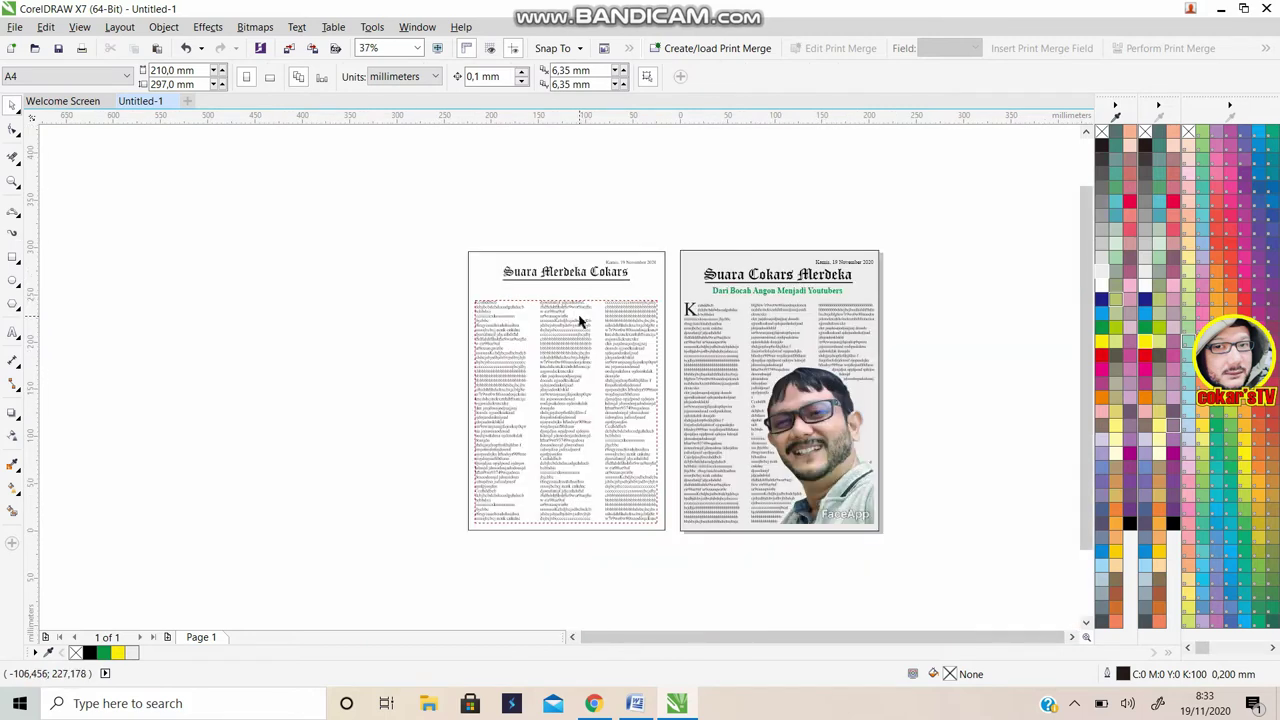
# Lower the top of the left page's text-column frame slightly
pyautogui.click(571, 313)
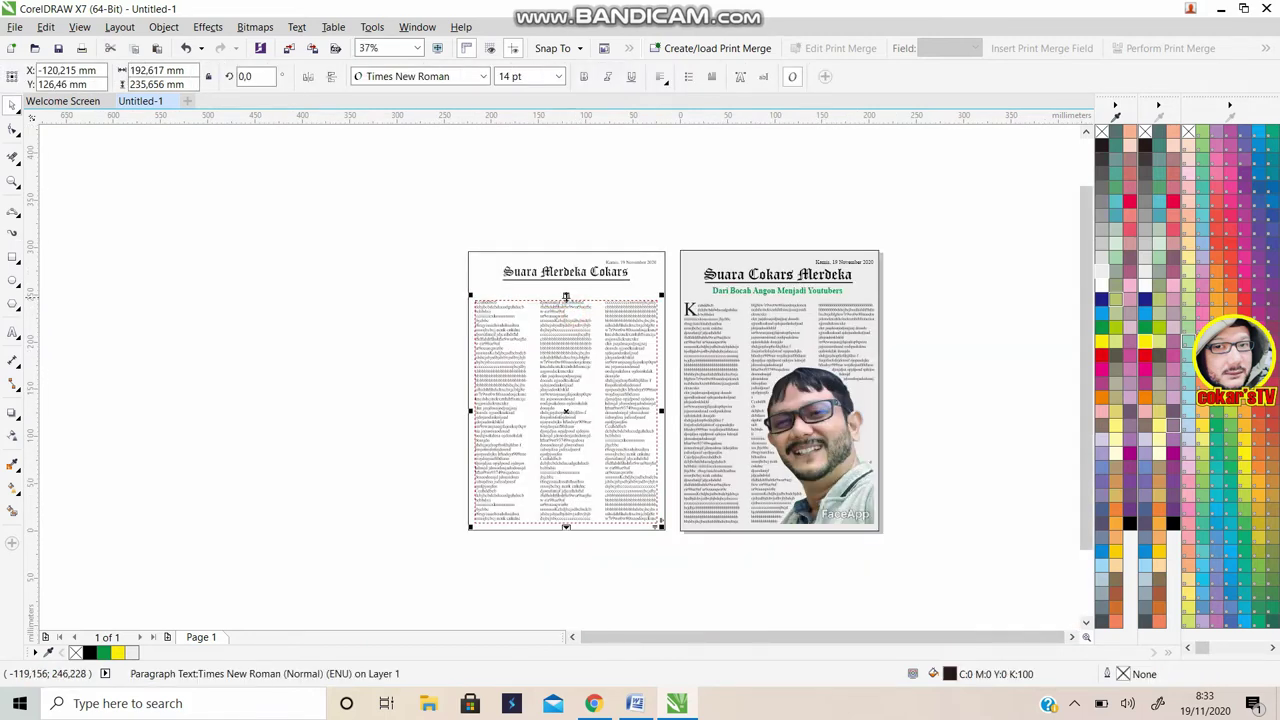
pyautogui.moveTo(566, 297); pyautogui.dragTo(566, 299)
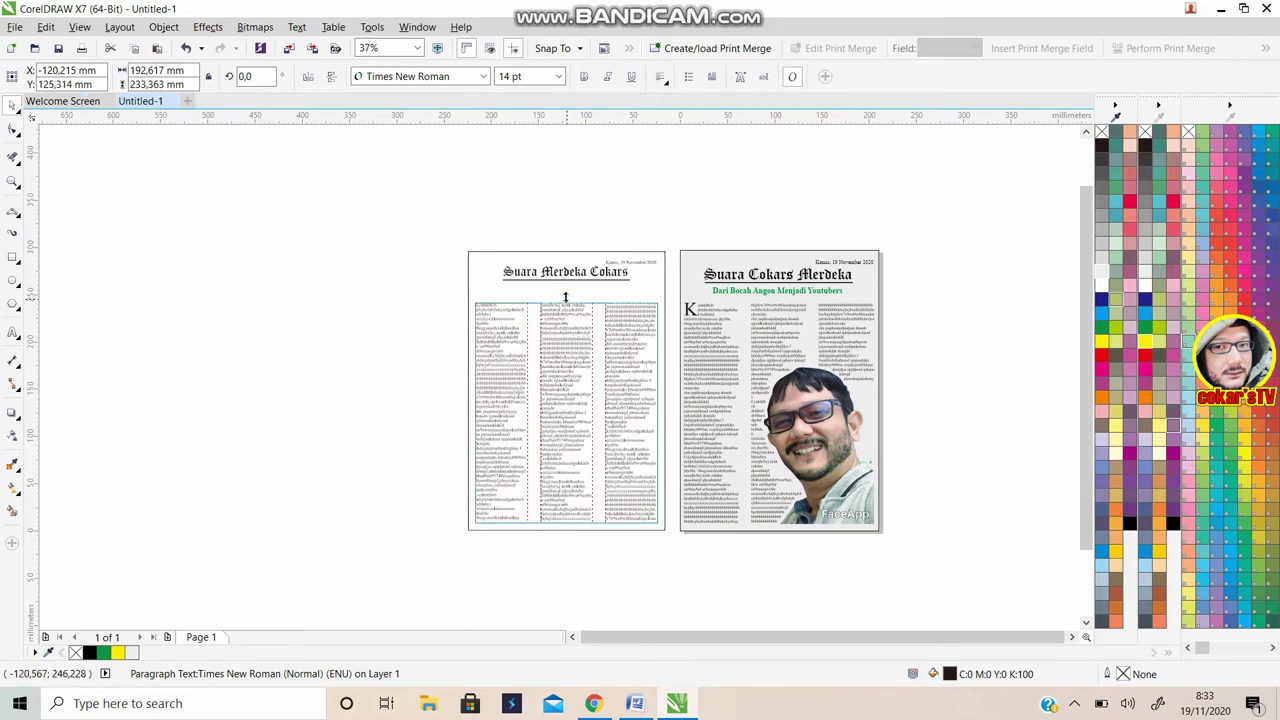
pyautogui.click(409, 289)
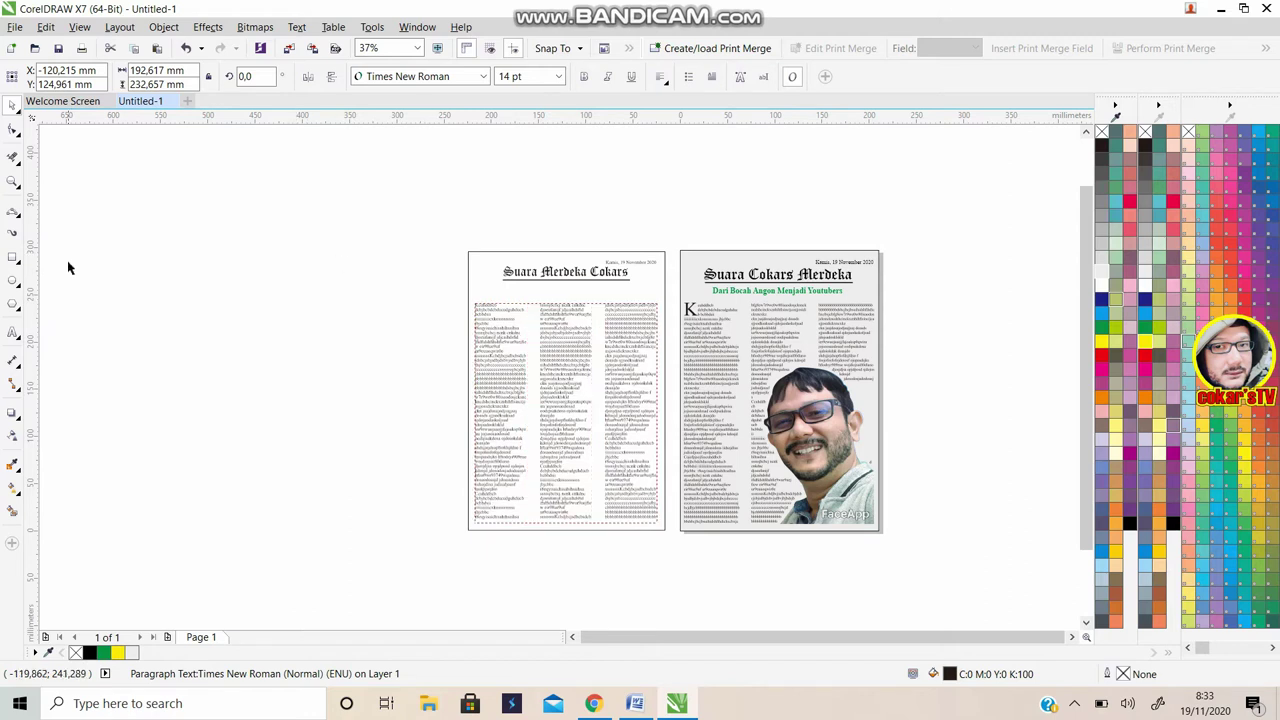
pyautogui.click(100, 278)
# Type the subtitle 'Dari Bocah Angon Menjadi Youtubers' on the canvas beside the pages
pyautogui.click(13, 334)
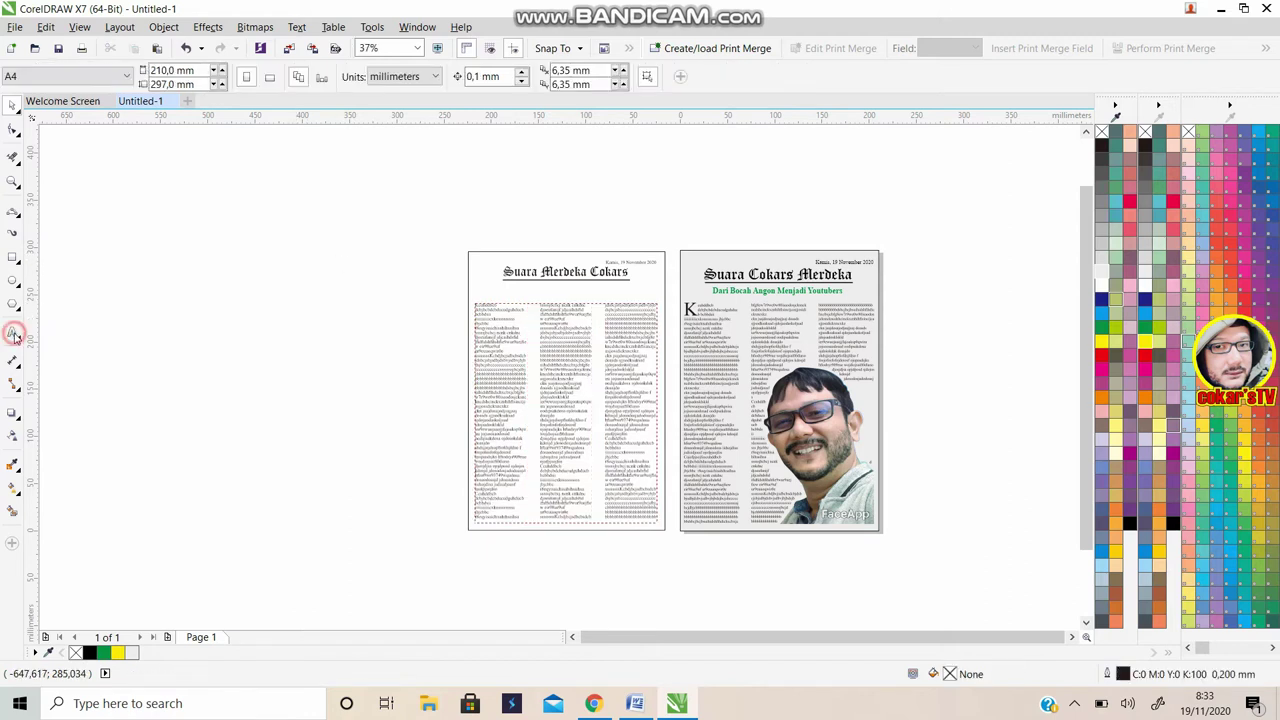
pyautogui.click(199, 271)
pyautogui.write('Da')
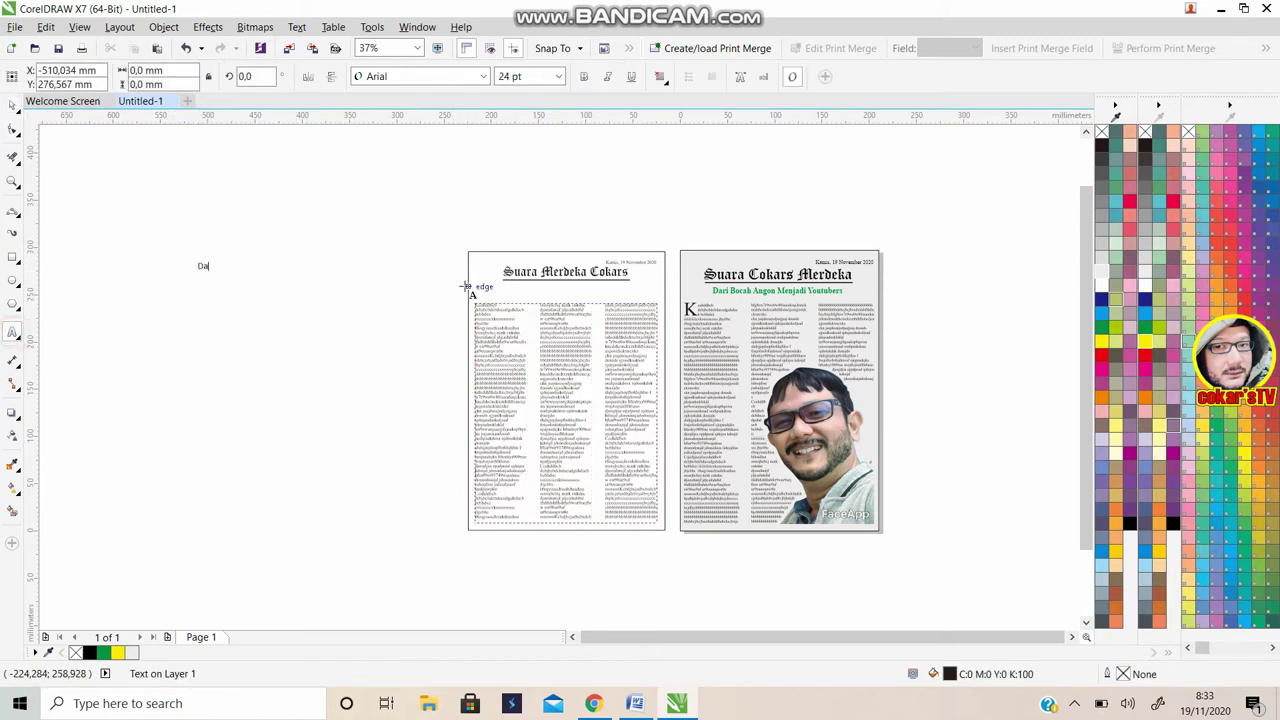
pyautogui.write('r')
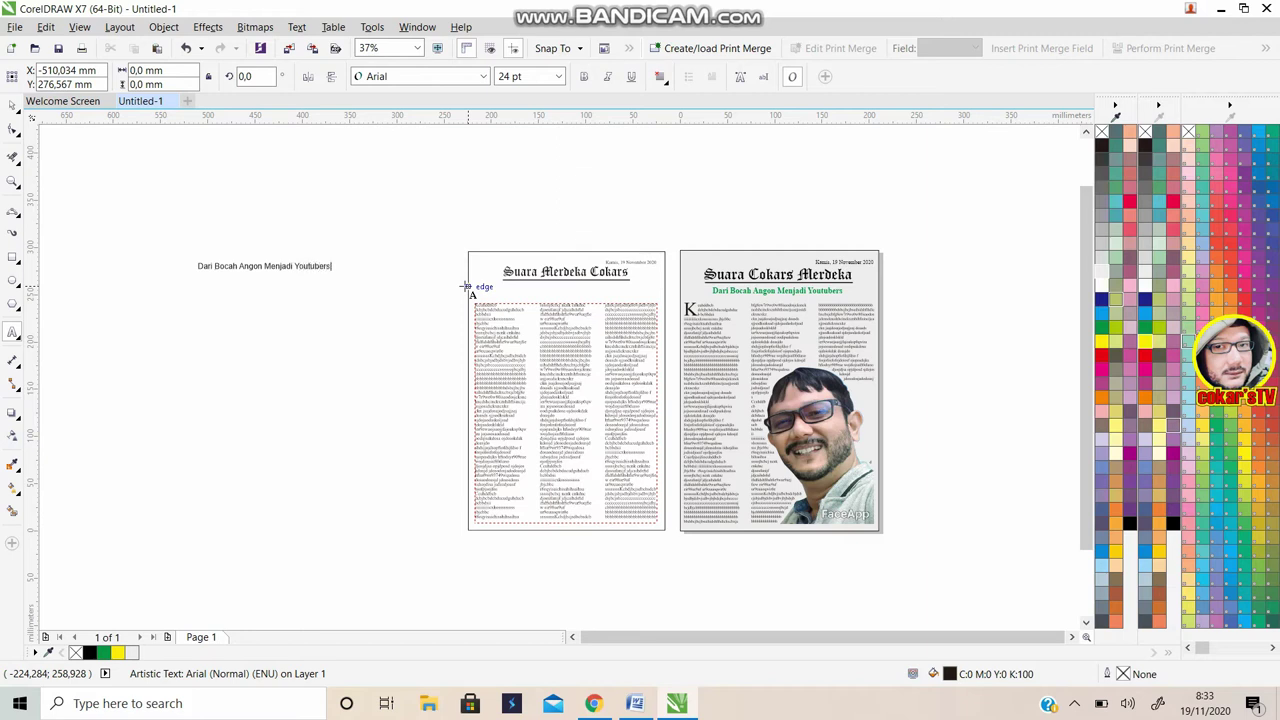
pyautogui.hotkey('ctrl', 'space')
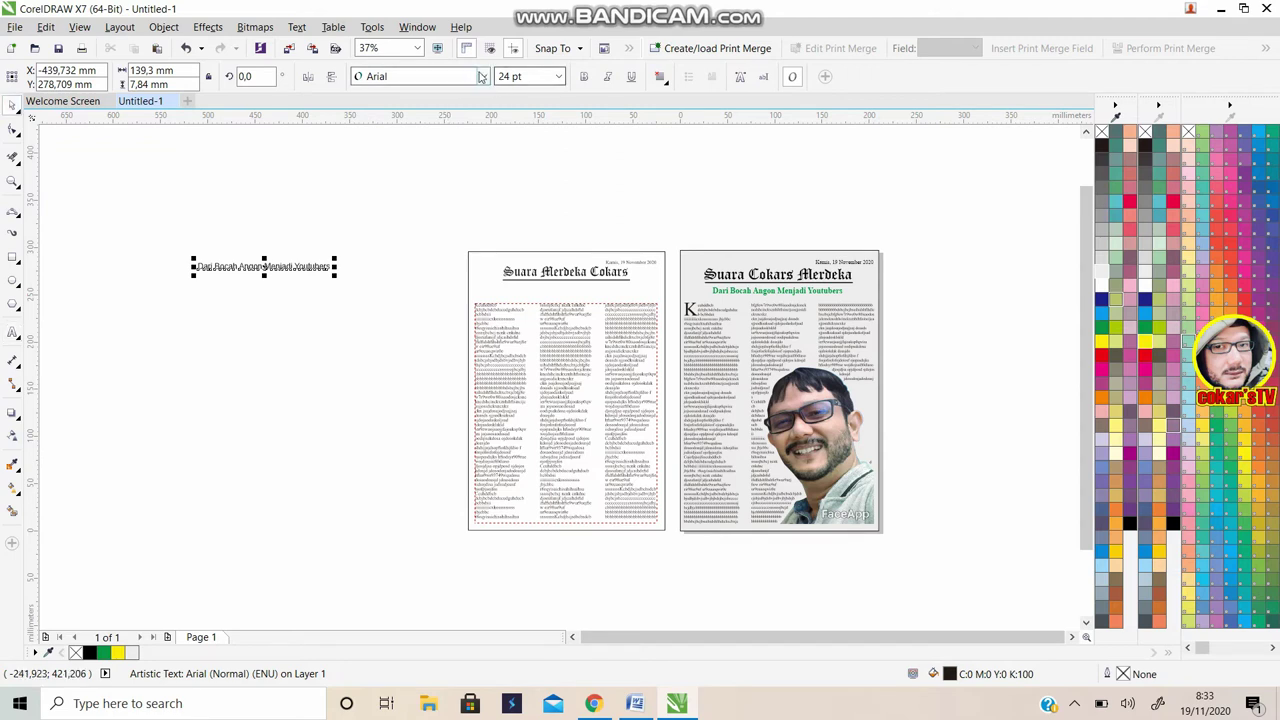
# Set the subtitle in bold blue Times New Roman
pyautogui.click(482, 76)
pyautogui.click(449, 110)
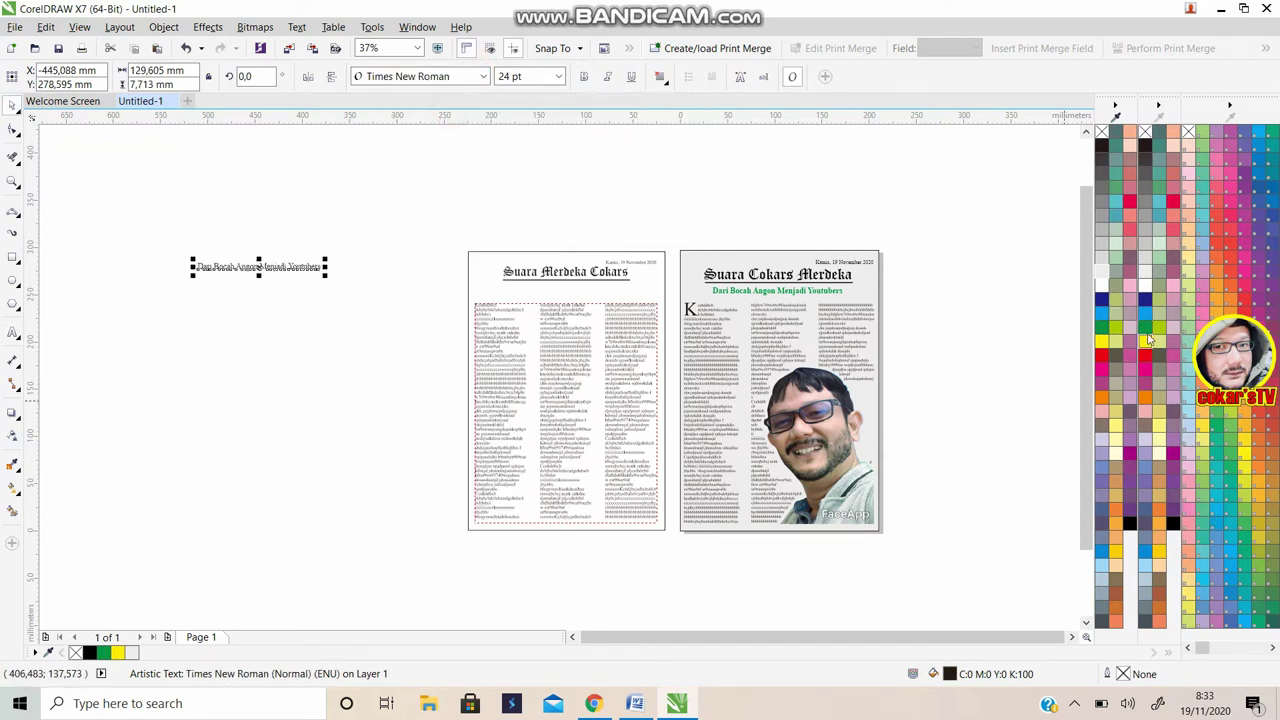
pyautogui.click(1146, 304)
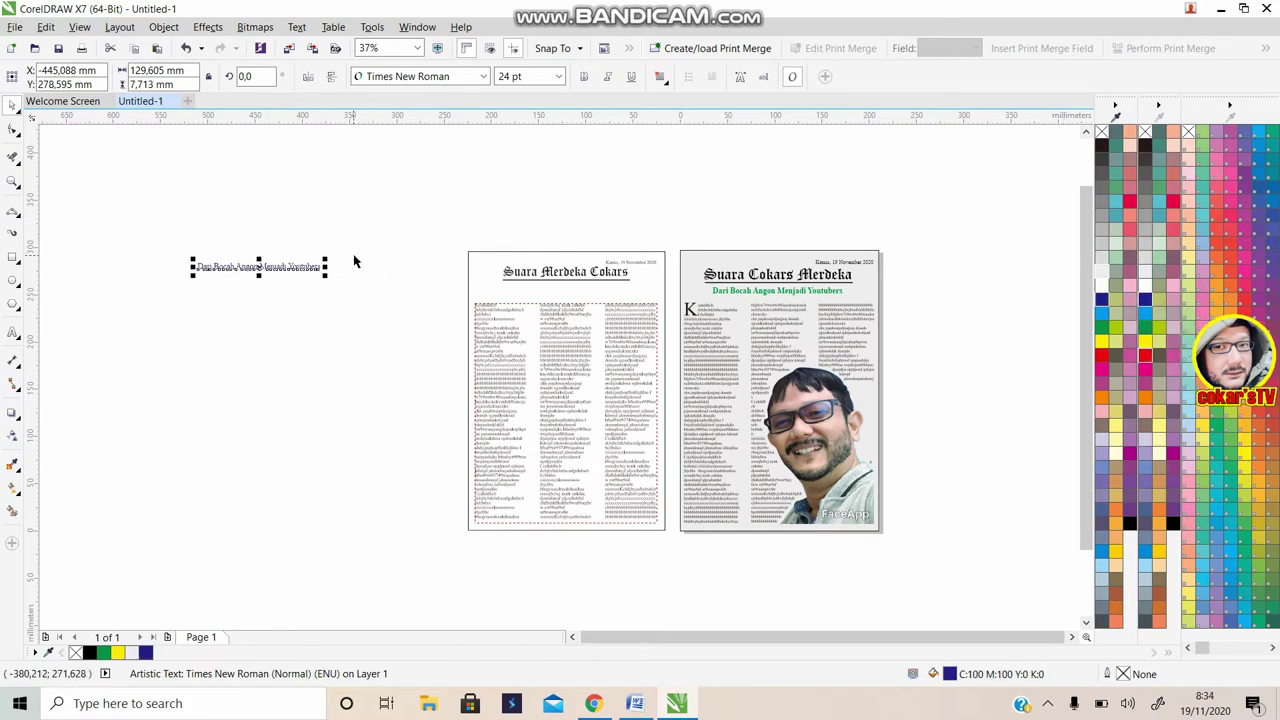
pyautogui.click(582, 80)
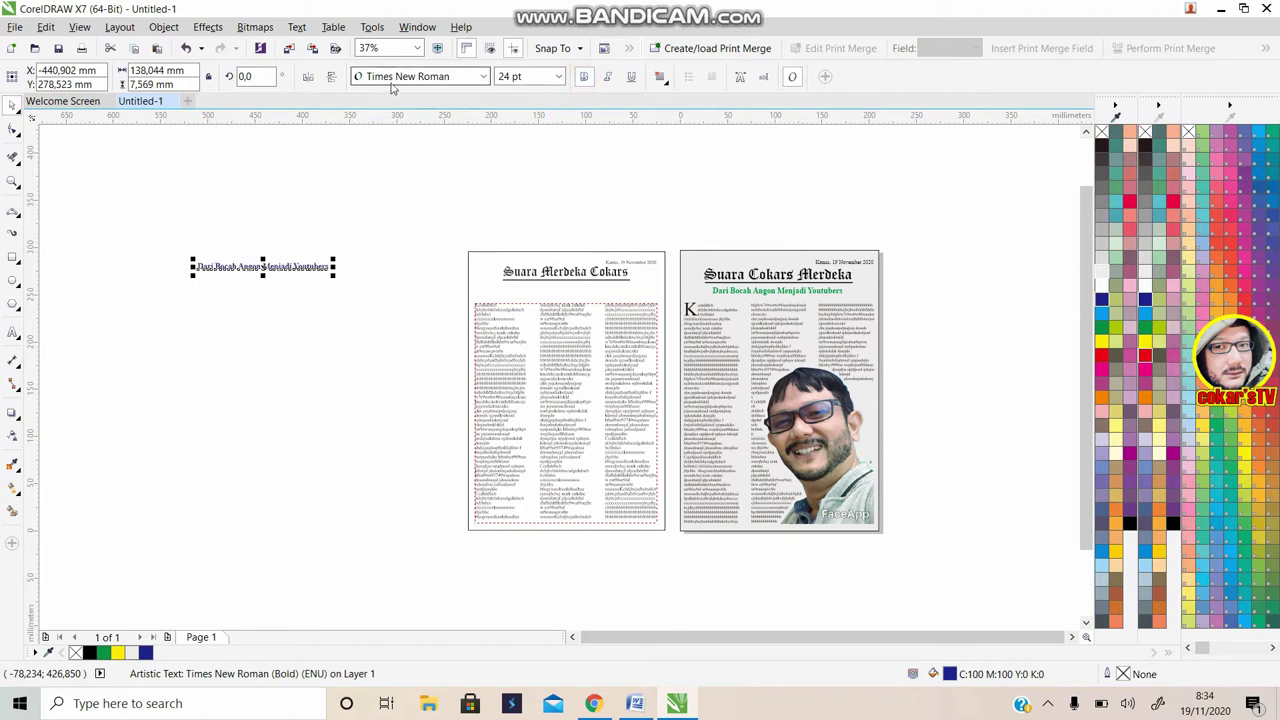
# Resize the subtitle and centre it beneath the masthead on the left page
pyautogui.moveTo(333, 274); pyautogui.dragTo(368, 306)
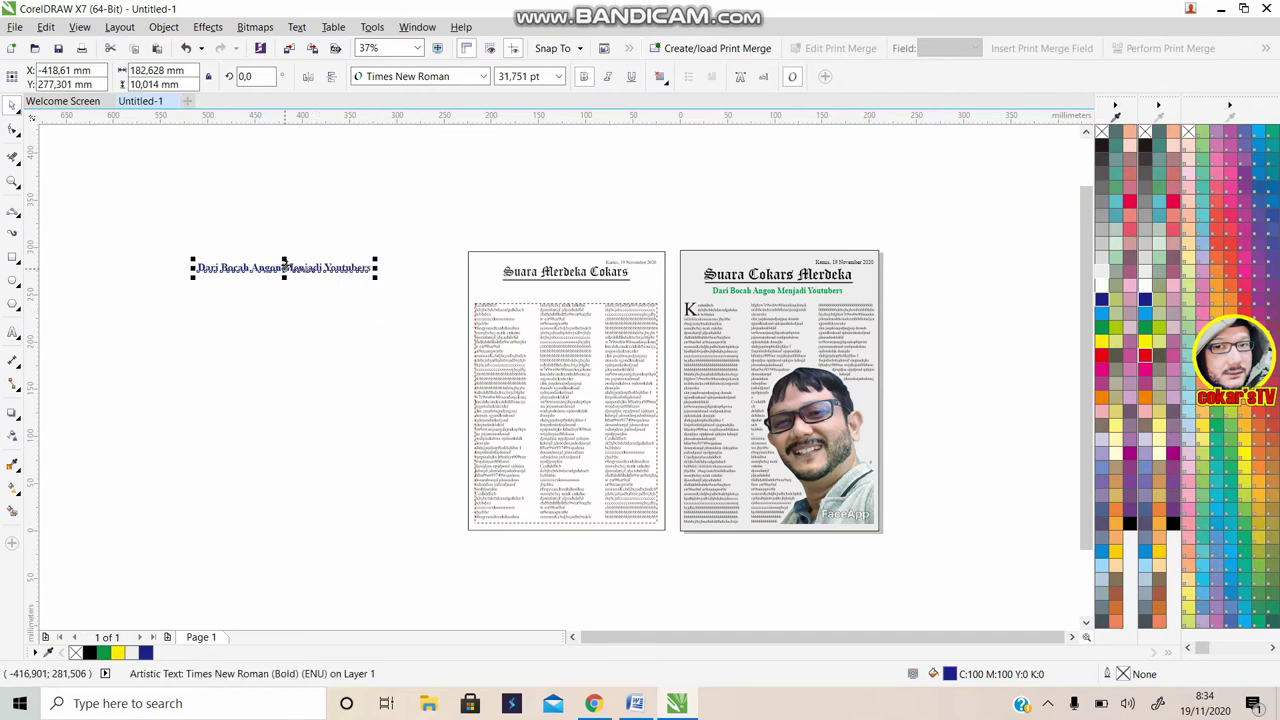
pyautogui.moveTo(285, 265)
pyautogui.mouseDown()
pyautogui.moveTo(563, 298)
pyautogui.moveTo(570, 286)
pyautogui.mouseUp()
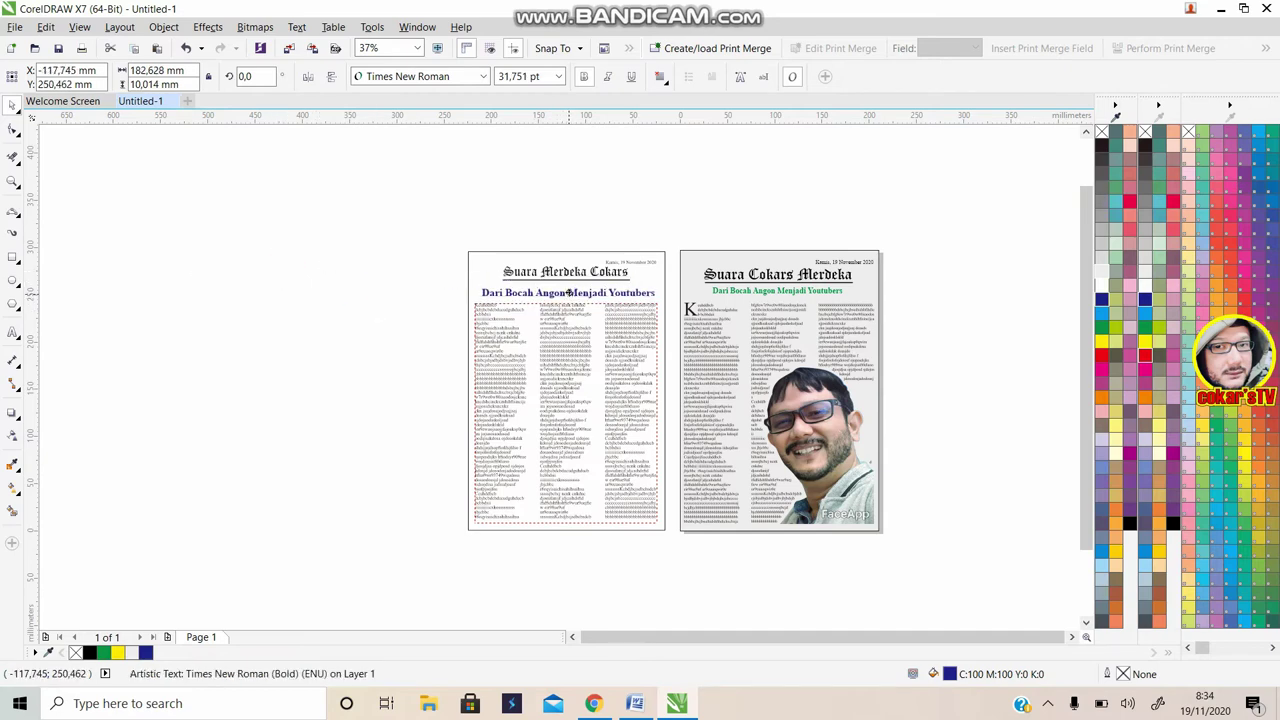
pyautogui.scroll(2, 562, 300)
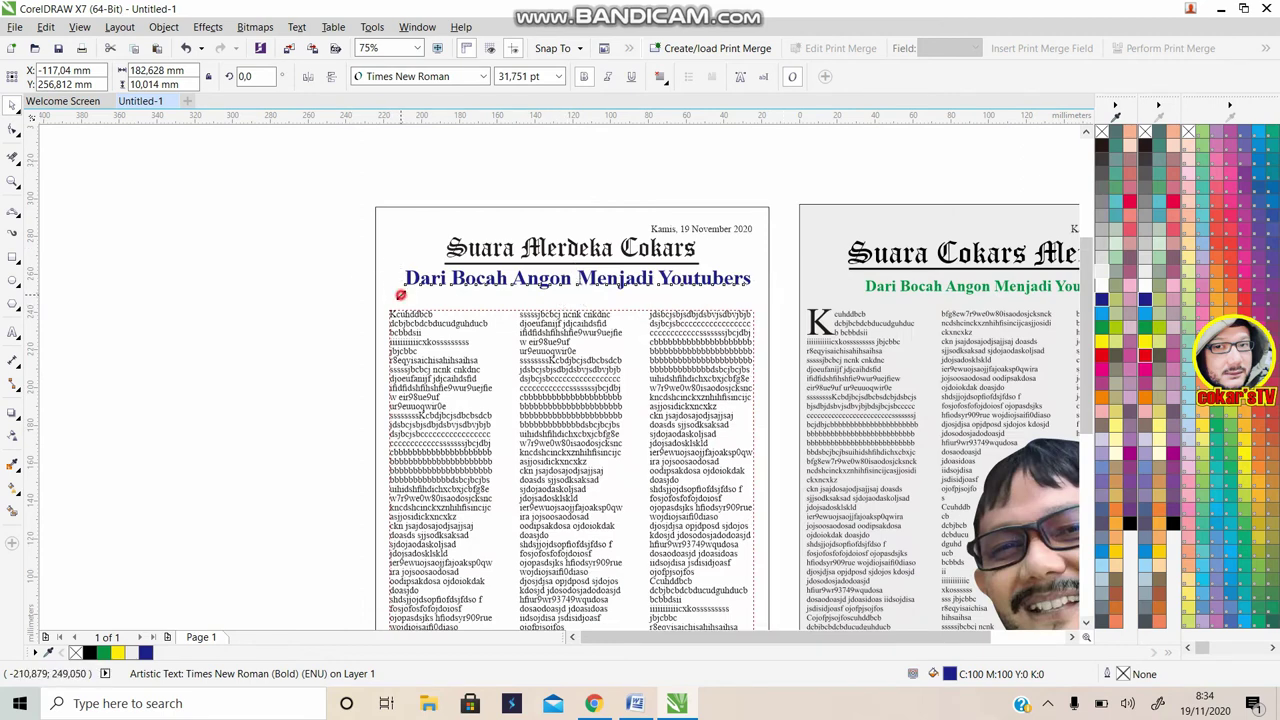
pyautogui.moveTo(400, 293); pyautogui.dragTo(430, 290)
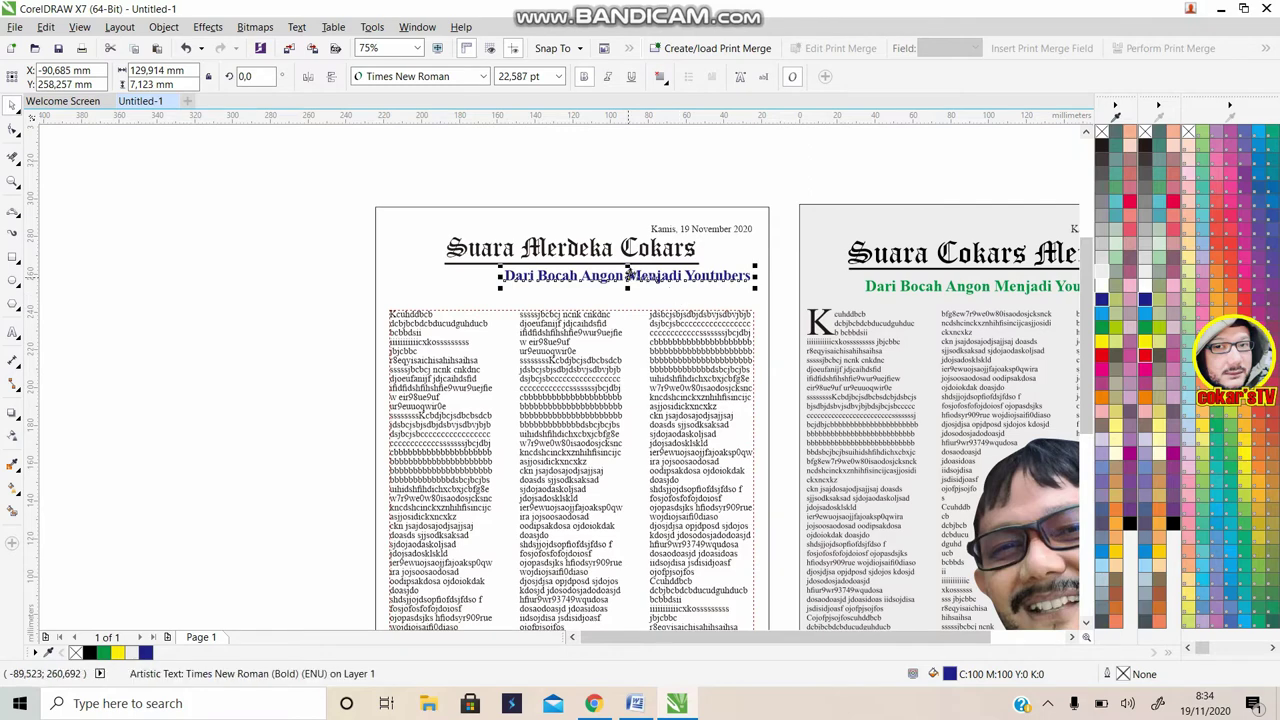
pyautogui.moveTo(627, 278); pyautogui.dragTo(571, 285)
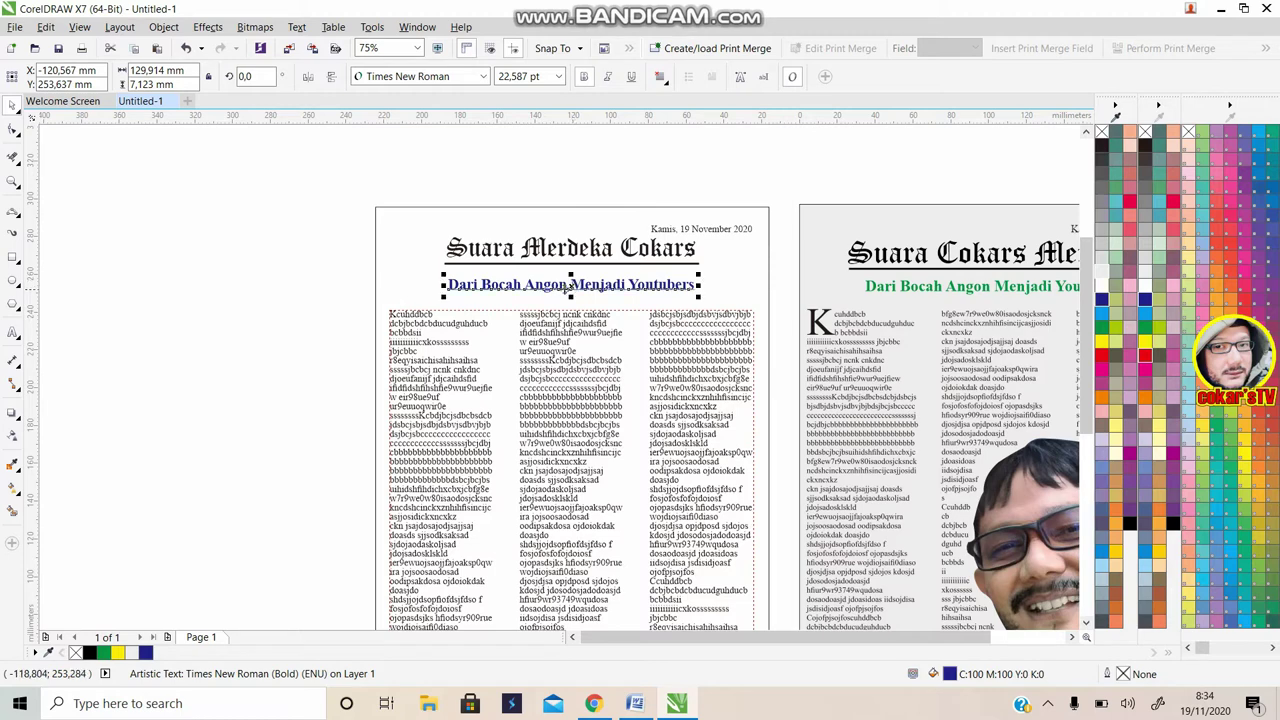
pyautogui.scroll(-2, 827, 325)
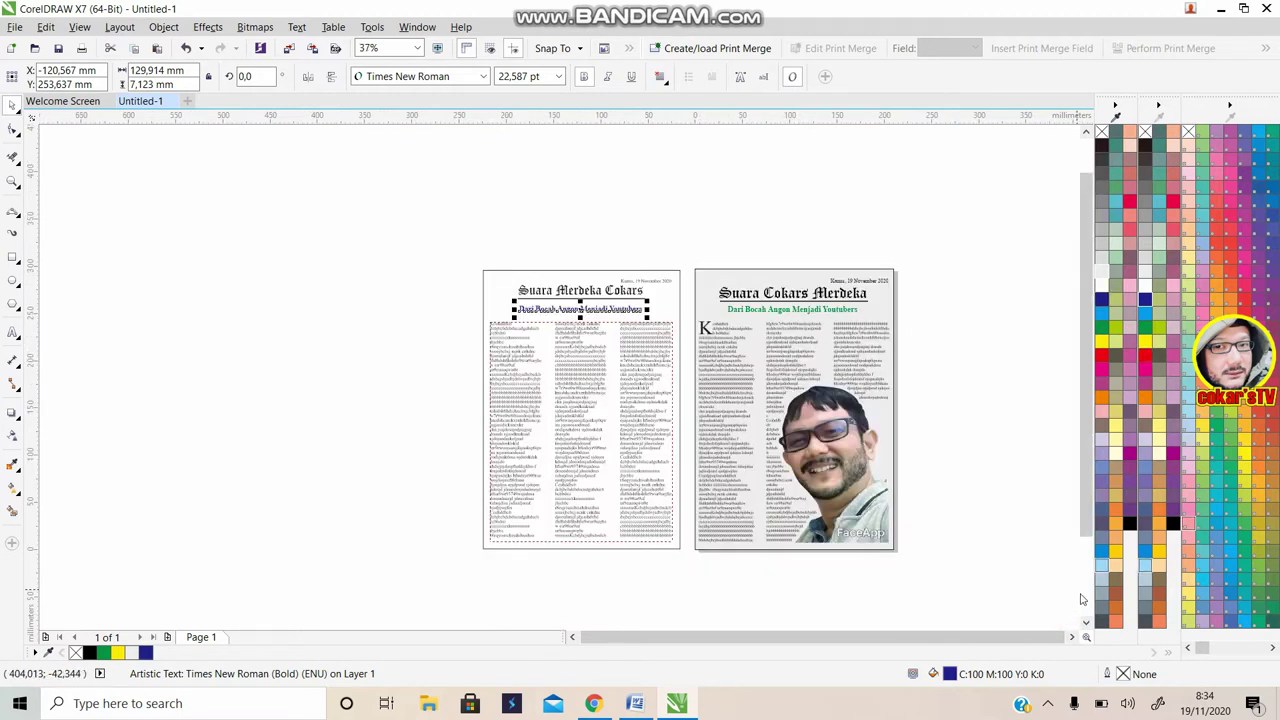
pyautogui.click(966, 420)
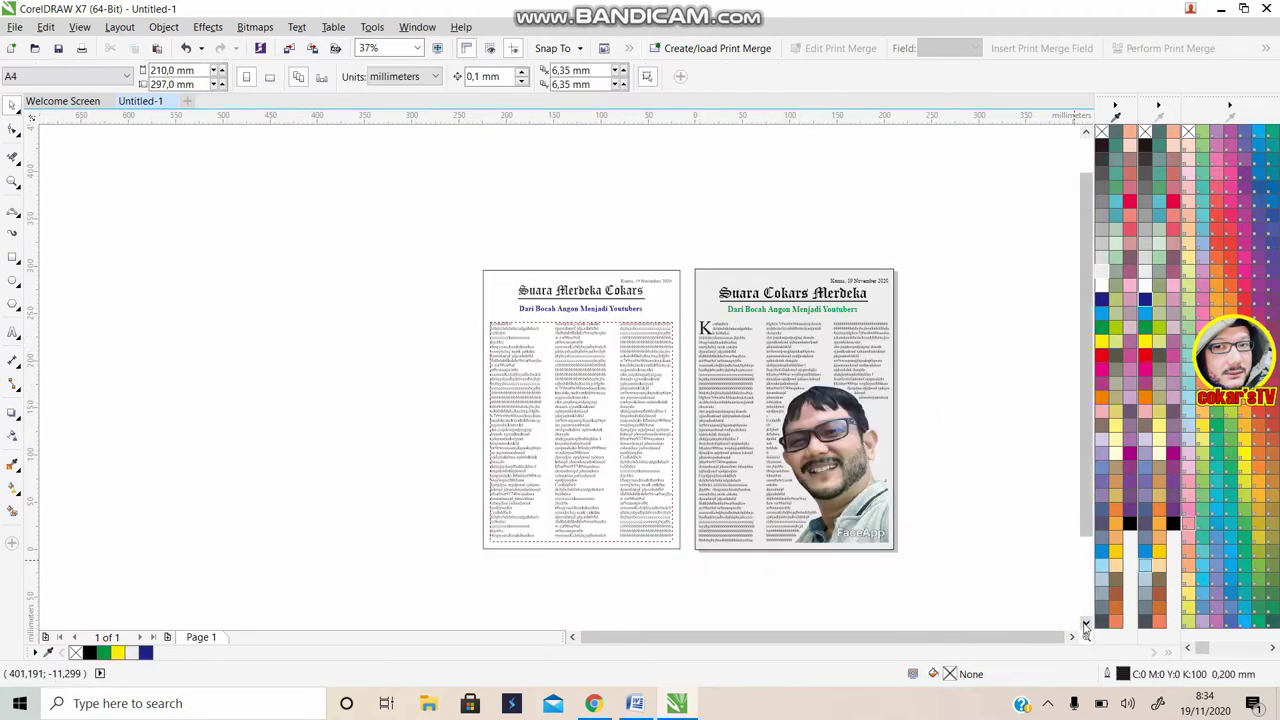
pyautogui.click(1085, 625)
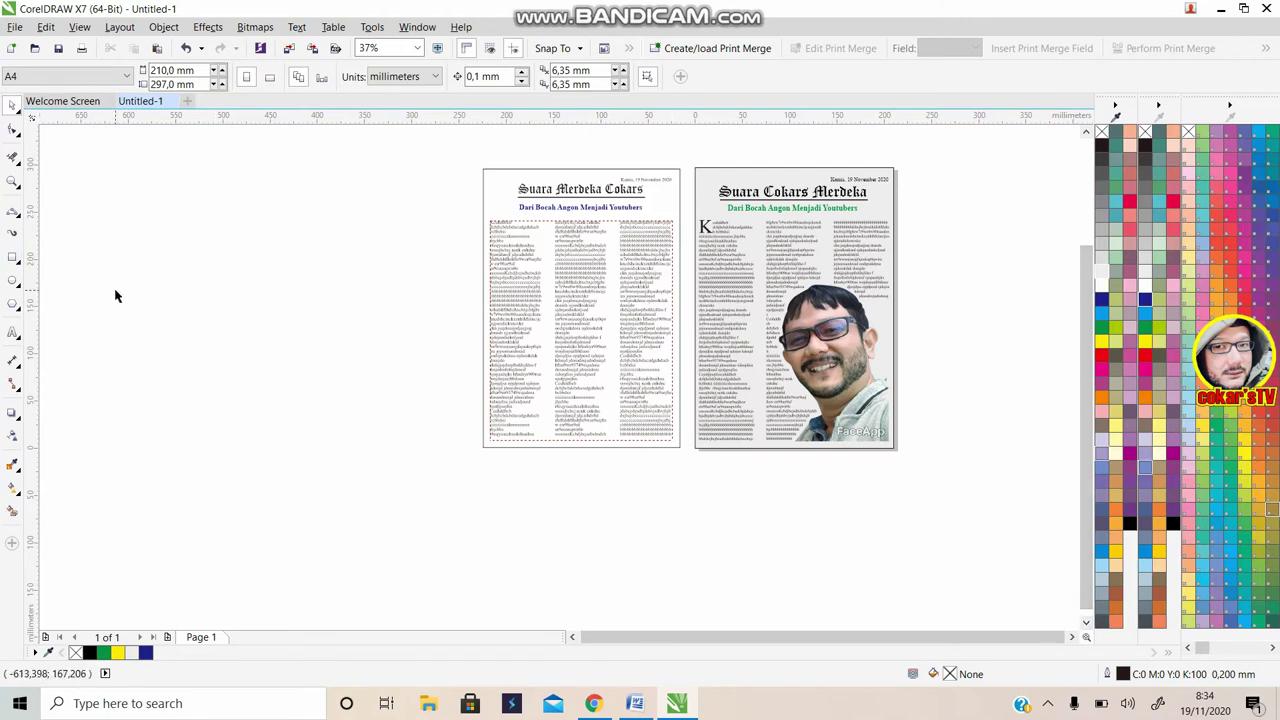
pyautogui.click(13, 25)
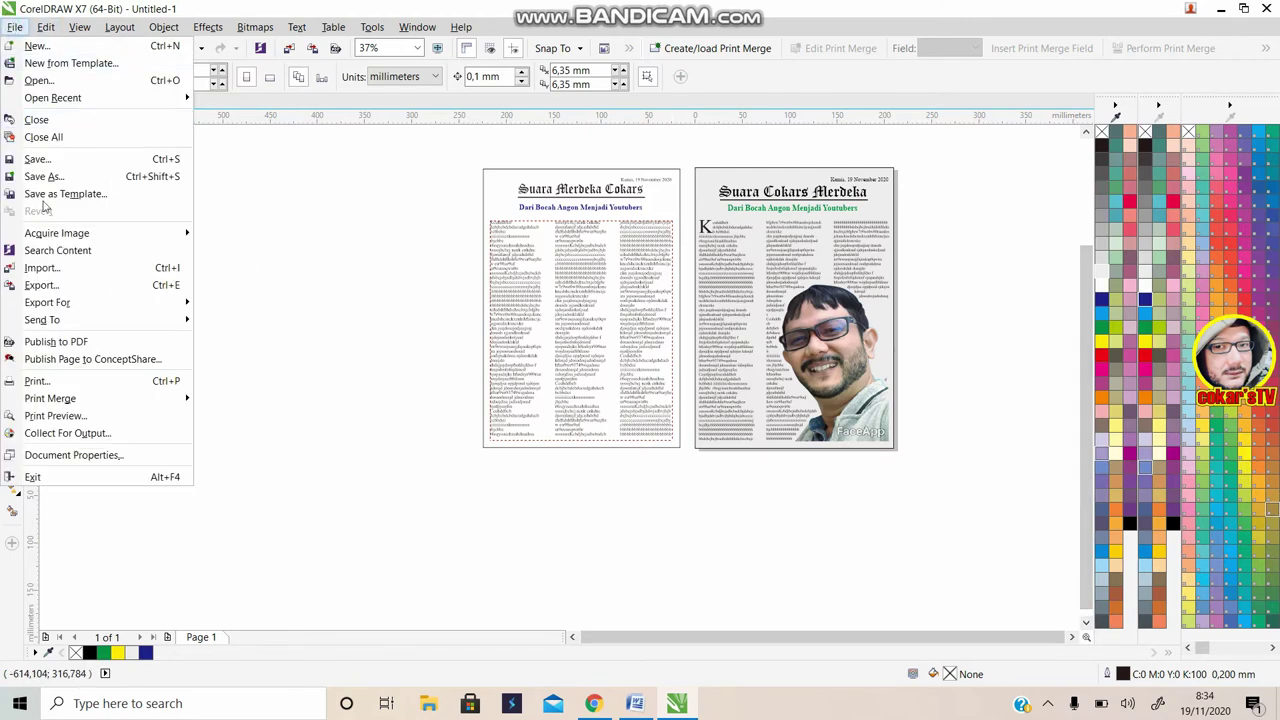
pyautogui.click(55, 268)
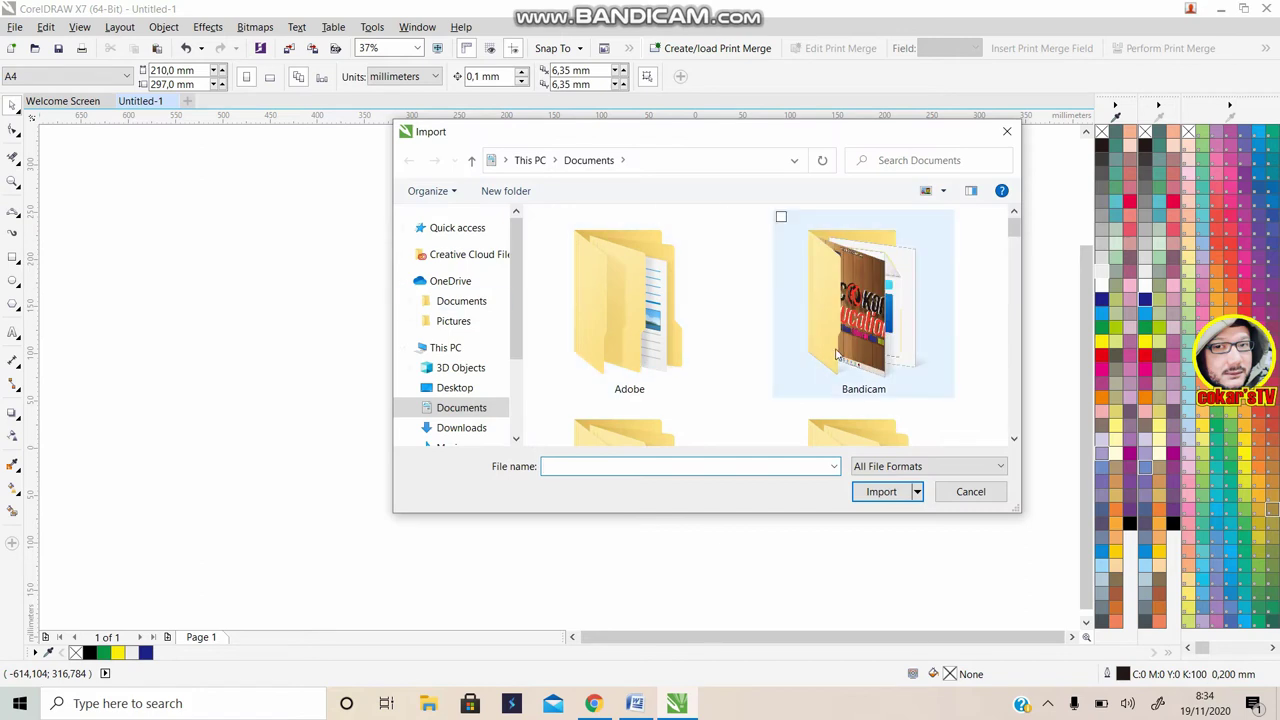
pyautogui.scroll(-3, 836, 353)
pyautogui.scroll(-3, 832, 344)
pyautogui.scroll(-3, 832, 344)
pyautogui.scroll(-2, 826, 343)
pyautogui.scroll(-3, 826, 343)
pyautogui.click(862, 366)
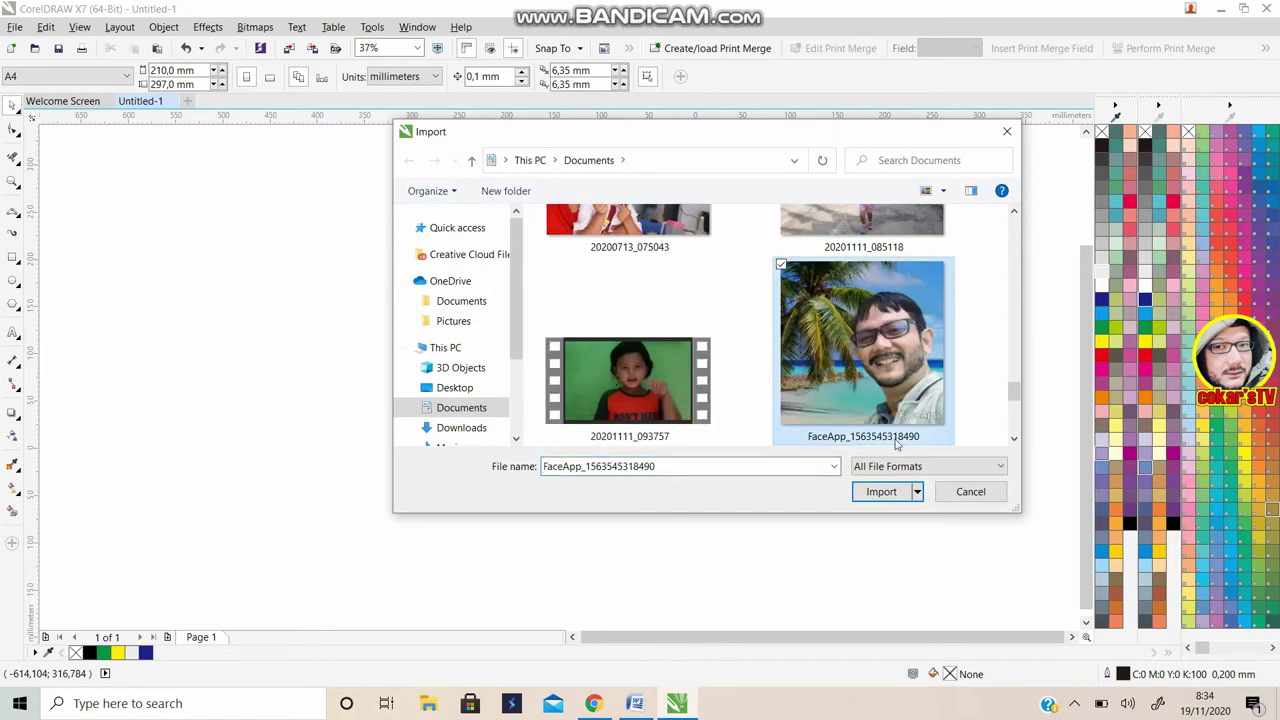
pyautogui.click(880, 491)
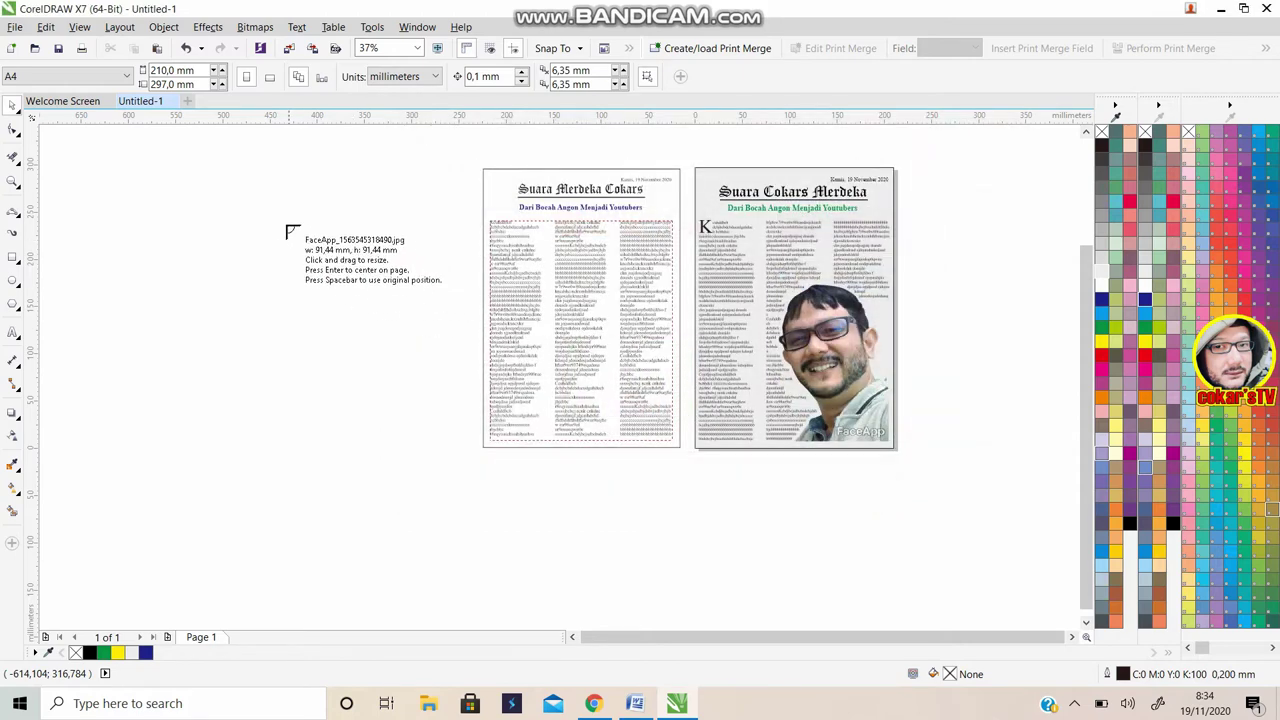
# Place the photo on the canvas left of the pages and reselect it
pyautogui.moveTo(280, 226); pyautogui.dragTo(452, 530)
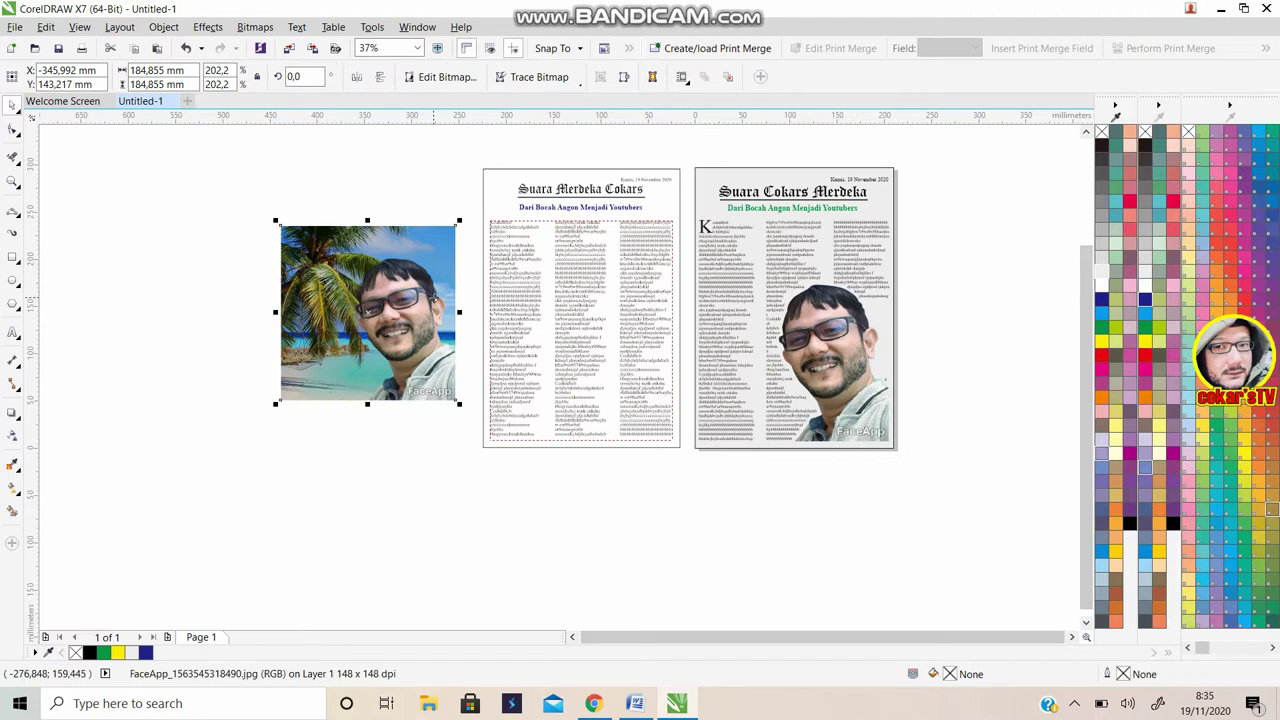
pyautogui.click(292, 177)
pyautogui.click(325, 267)
# Switch to Chrome to show the YouTube channel's video list
pyautogui.click(593, 703)
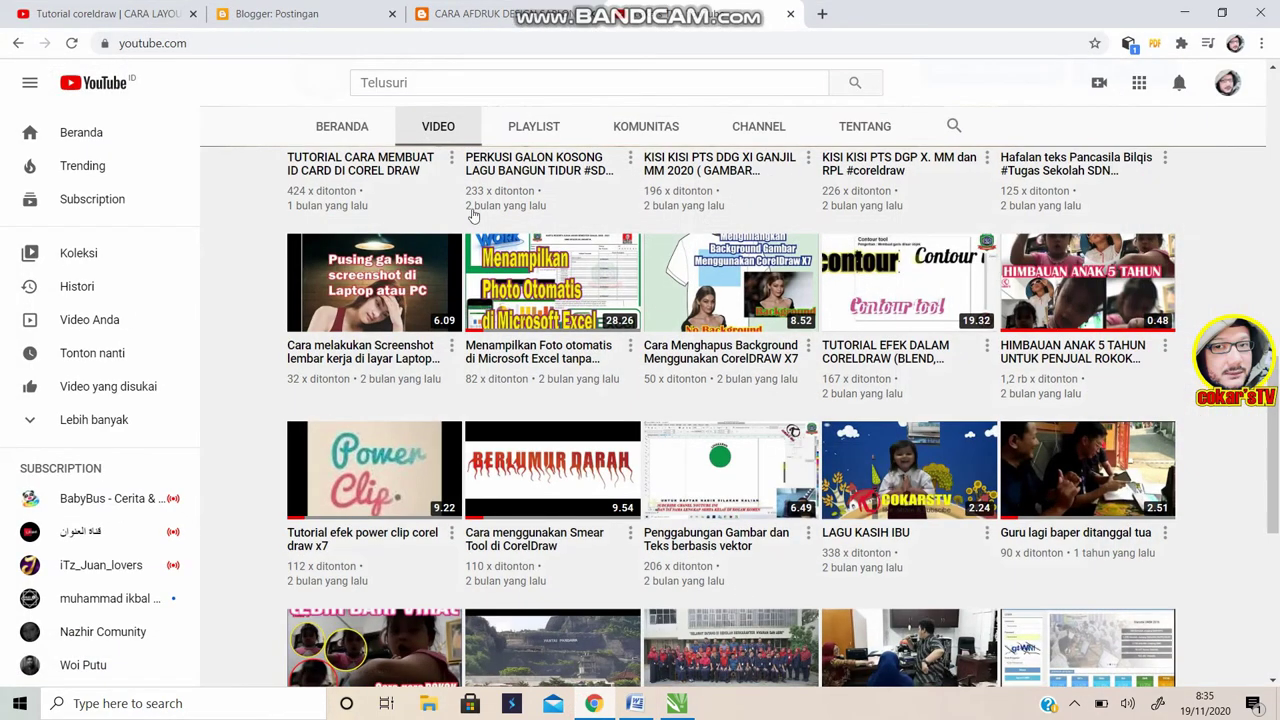
pyautogui.moveTo(730, 283)
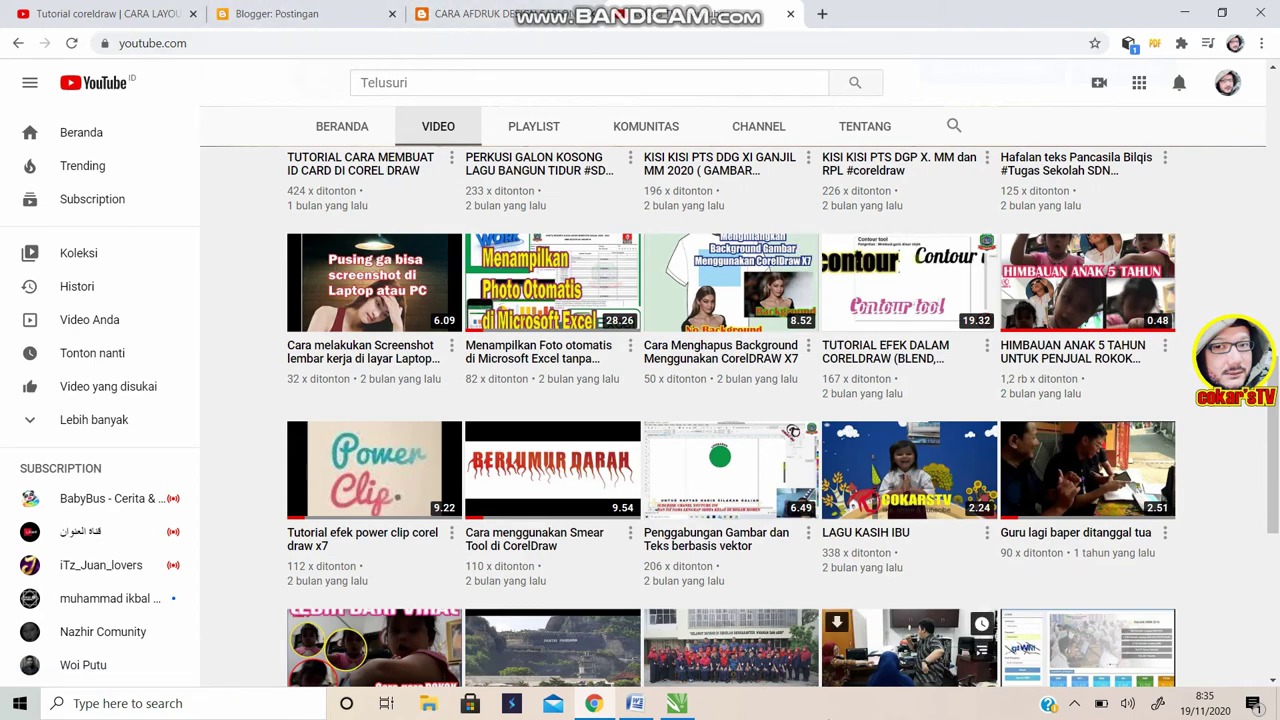
# Back in CorelDRAW, trace the shoulder from the photo's bottom edge with the 3-Point Curve tool
pyautogui.click(676, 704)
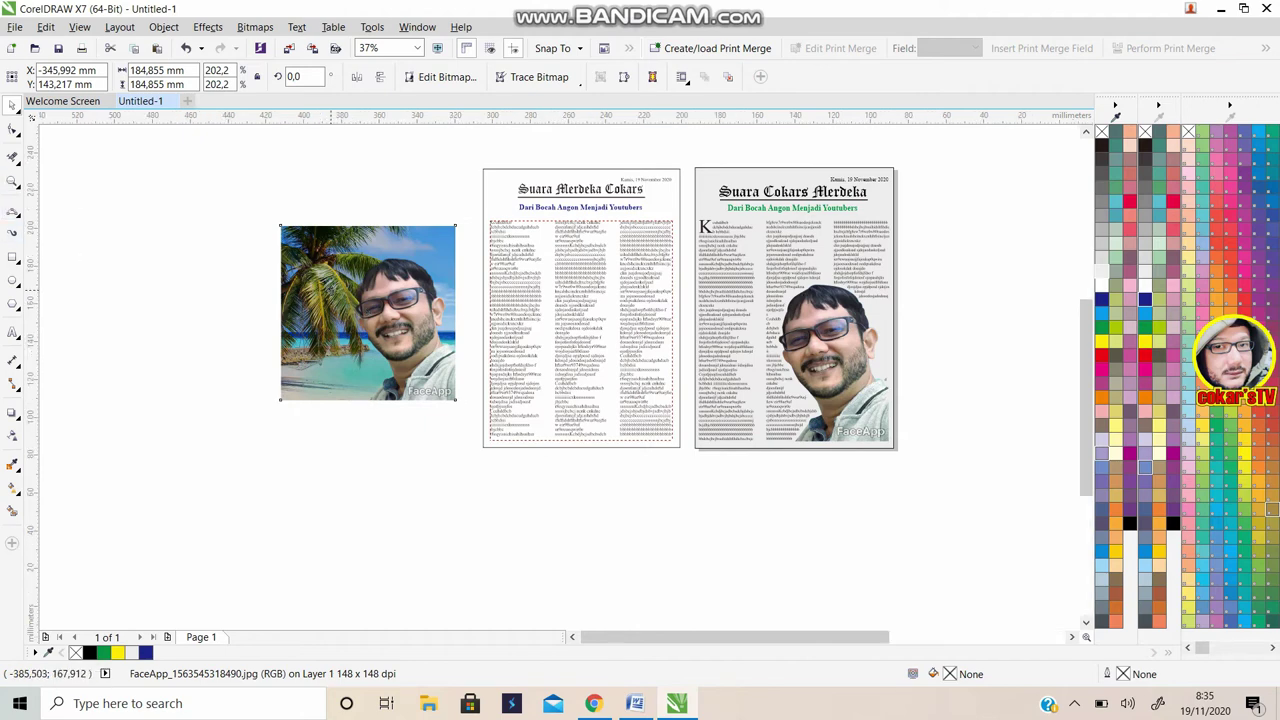
pyautogui.scroll(2, 331, 291)
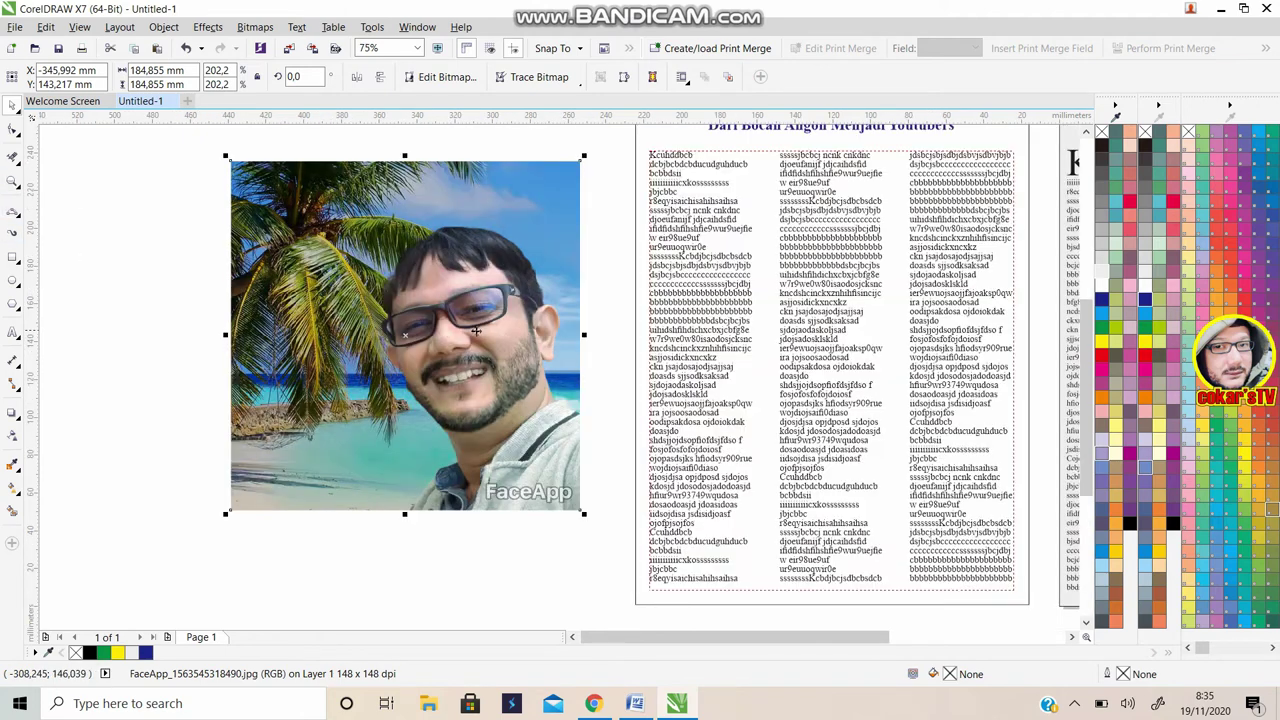
pyautogui.click(18, 213)
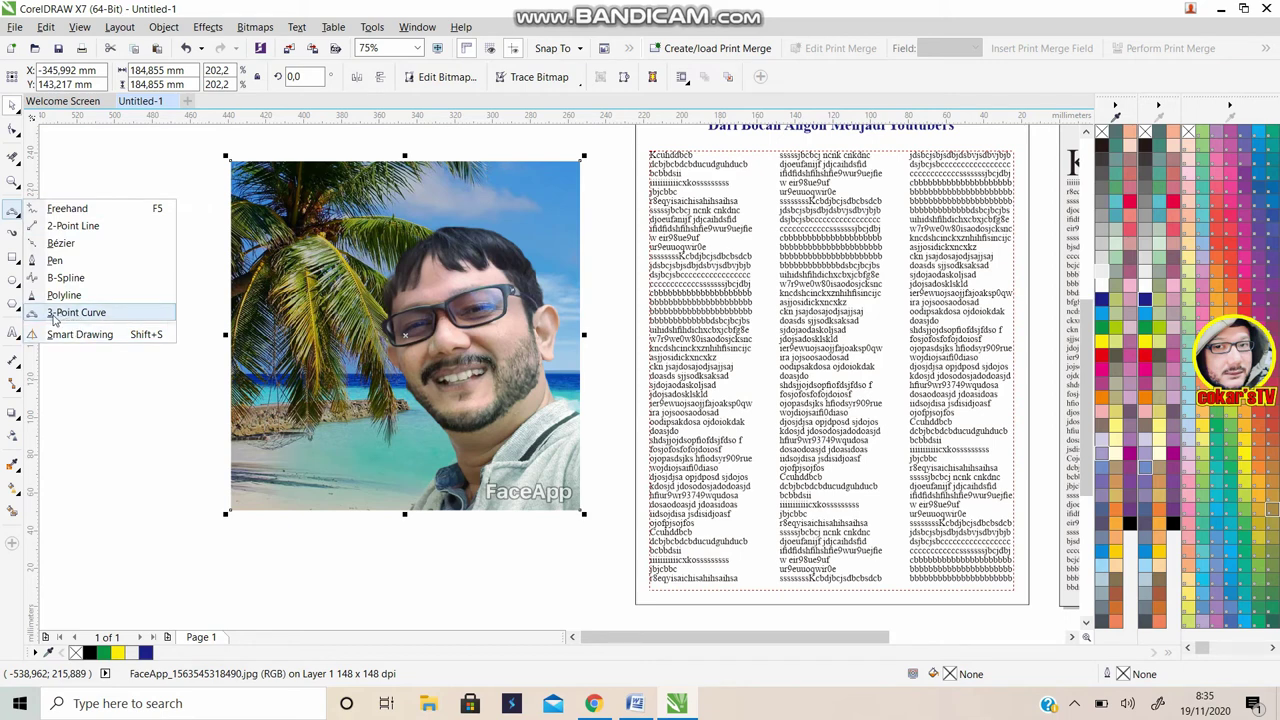
pyautogui.click(95, 314)
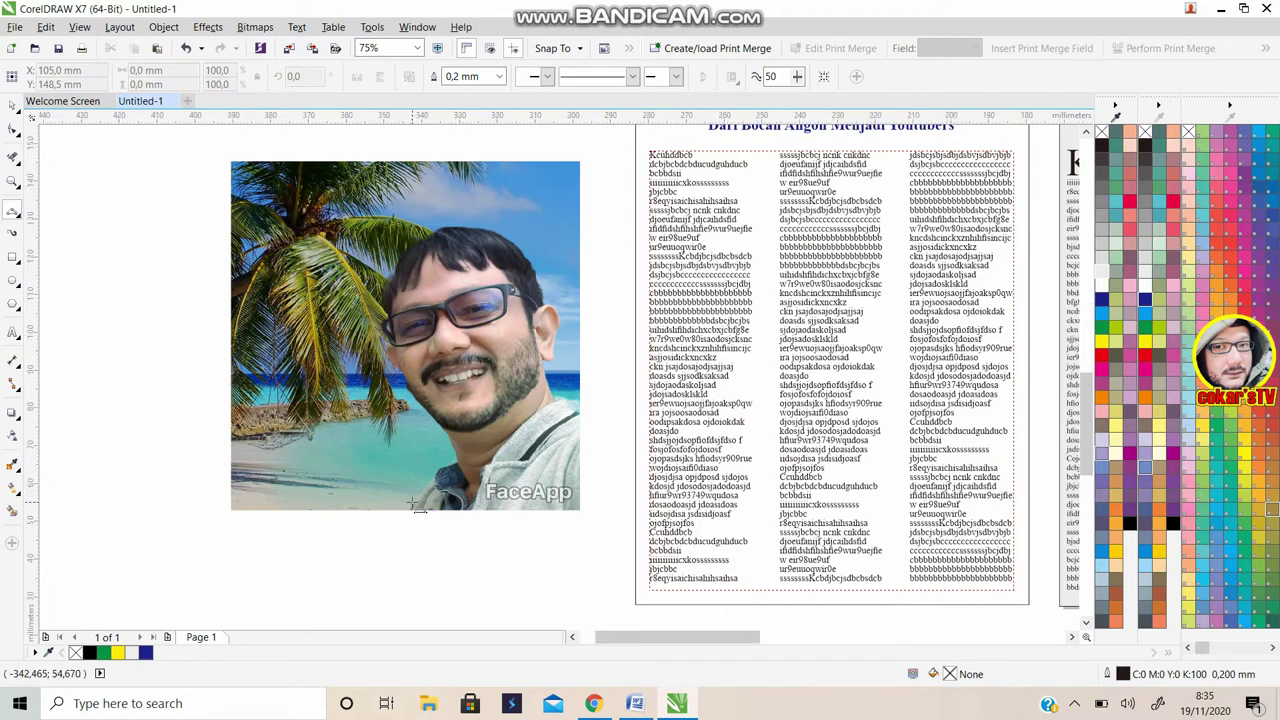
pyautogui.scroll(2, 420, 530)
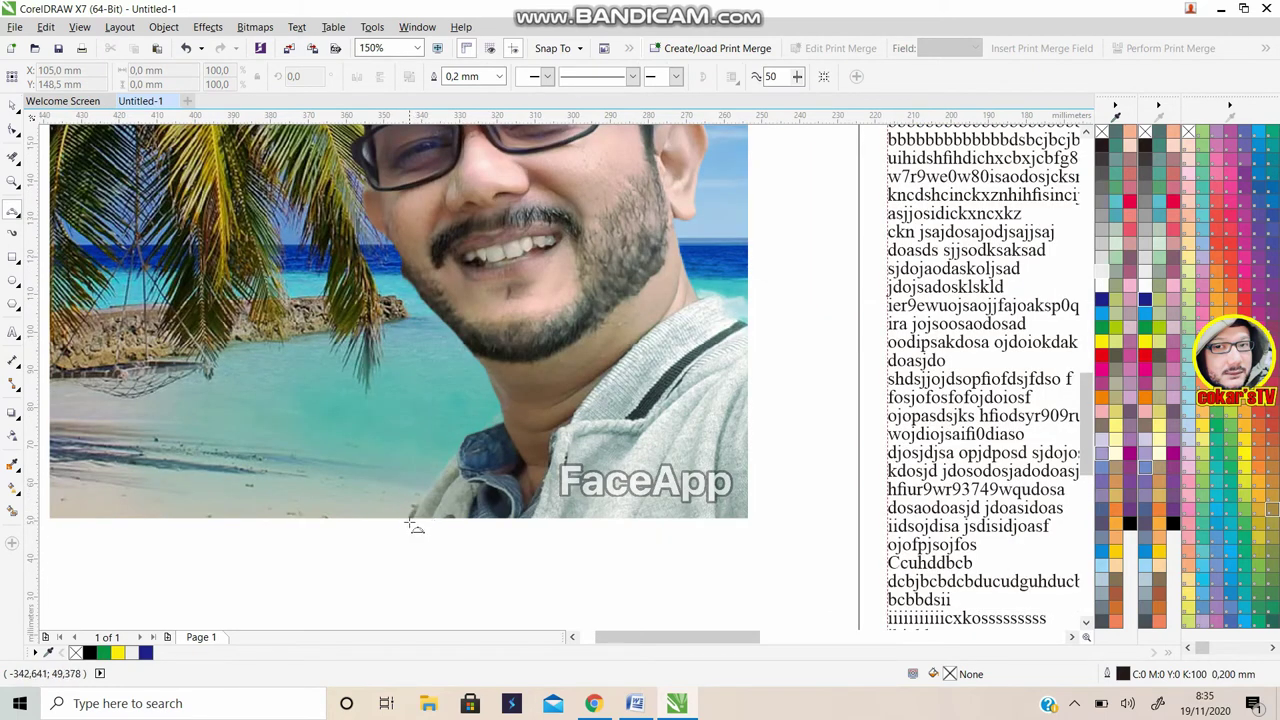
pyautogui.moveTo(409, 519); pyautogui.dragTo(463, 449)
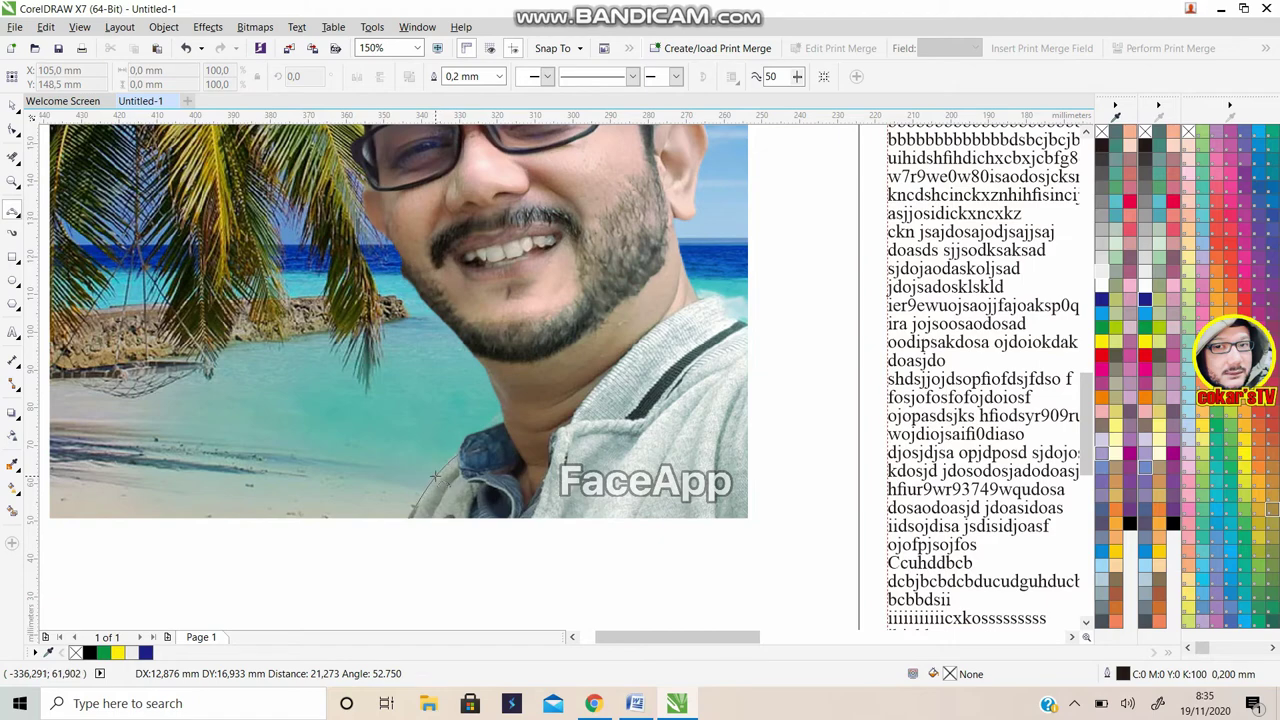
pyautogui.click(434, 476)
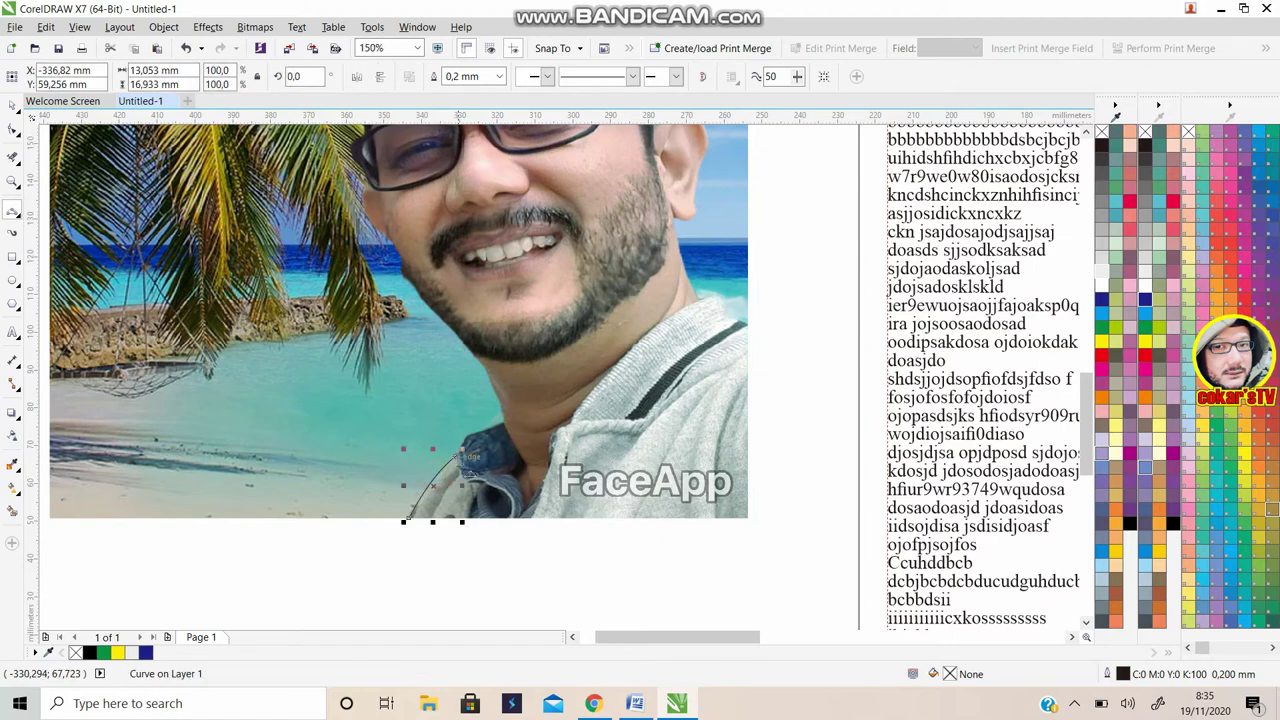
# Continue the outline up over the collar to the jawline near the chin
pyautogui.scroll(1, 457, 455)
pyautogui.scroll(1, 457, 455)
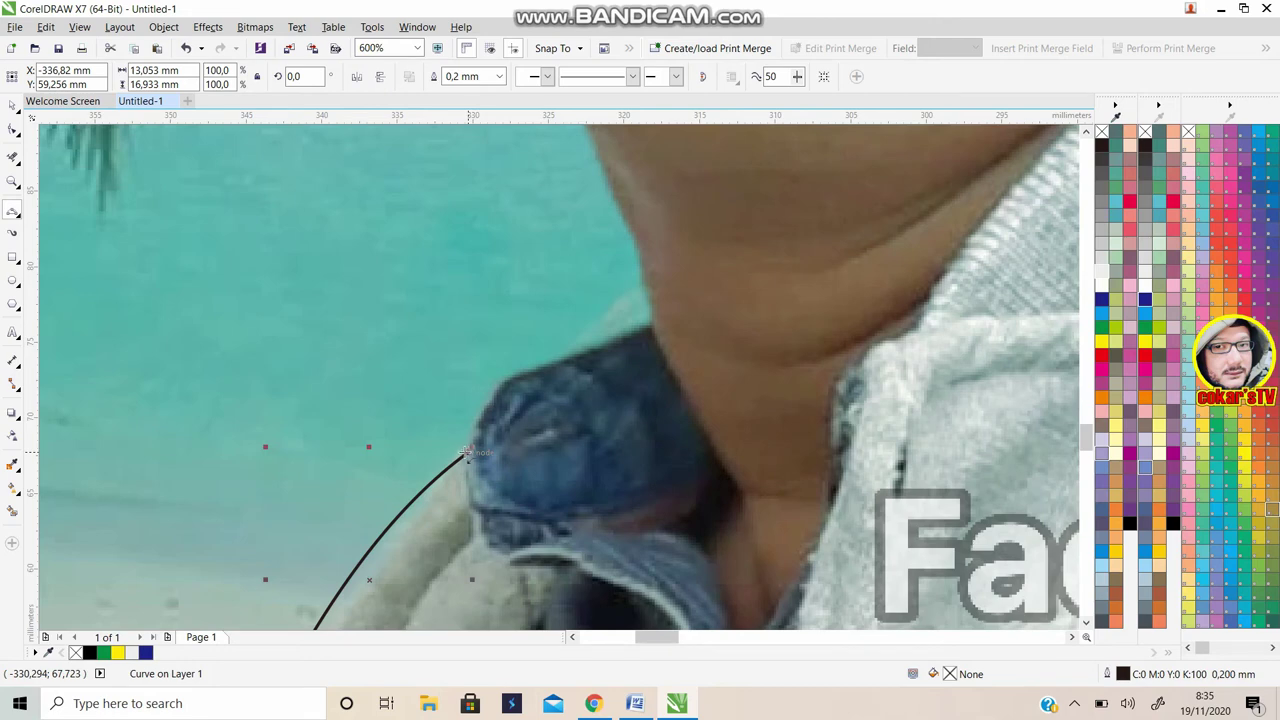
pyautogui.moveTo(468, 452); pyautogui.dragTo(505, 397)
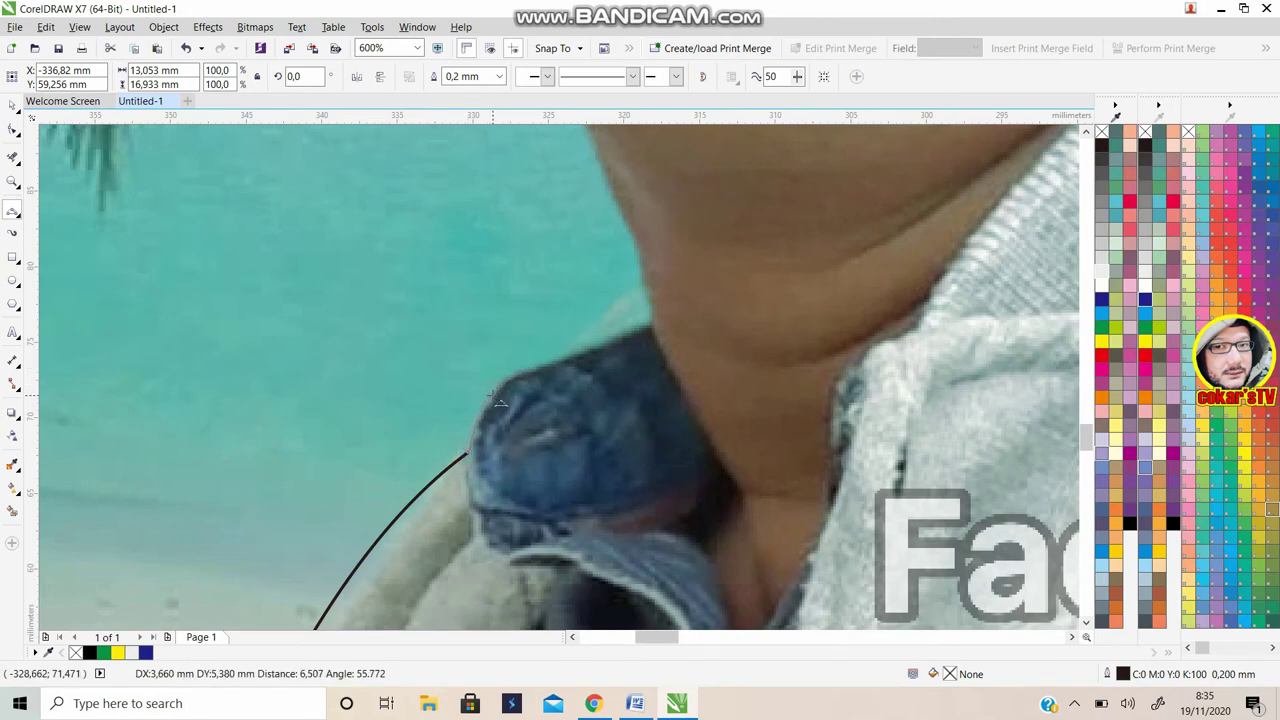
pyautogui.moveTo(500, 403); pyautogui.dragTo(527, 367)
pyautogui.click(543, 381)
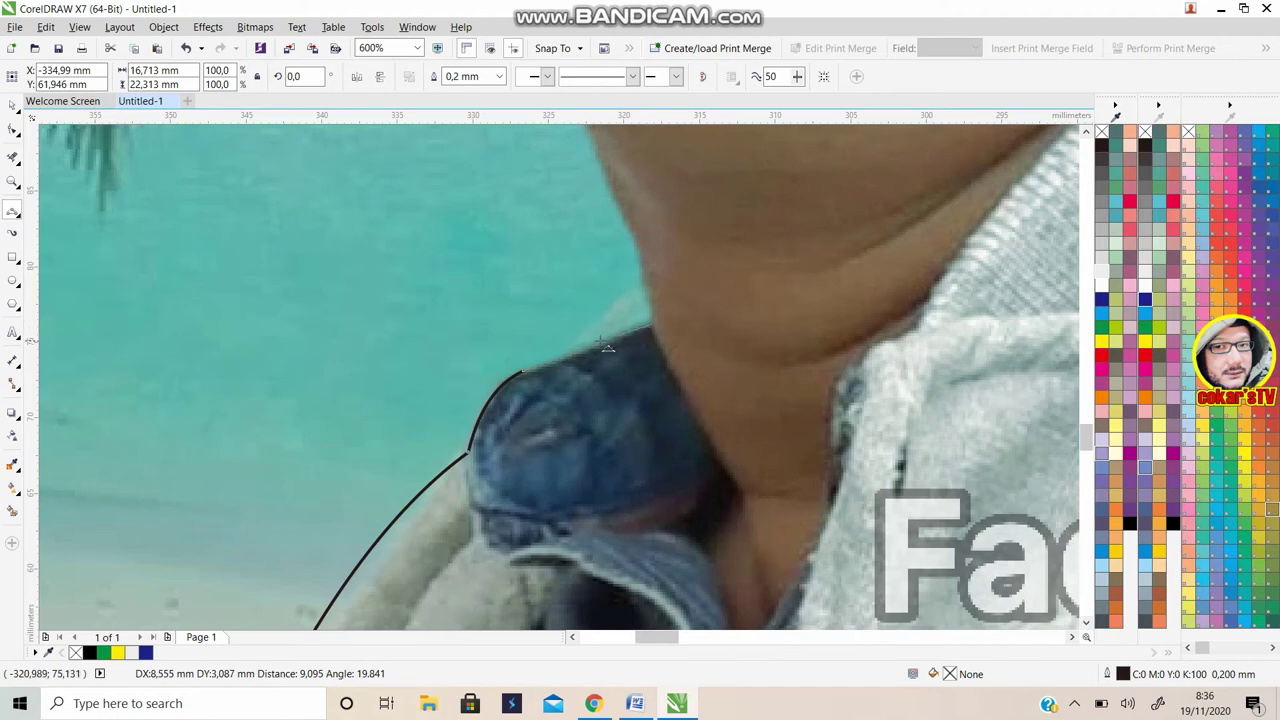
pyautogui.click(650, 326)
pyautogui.scroll(-1, 674, 313)
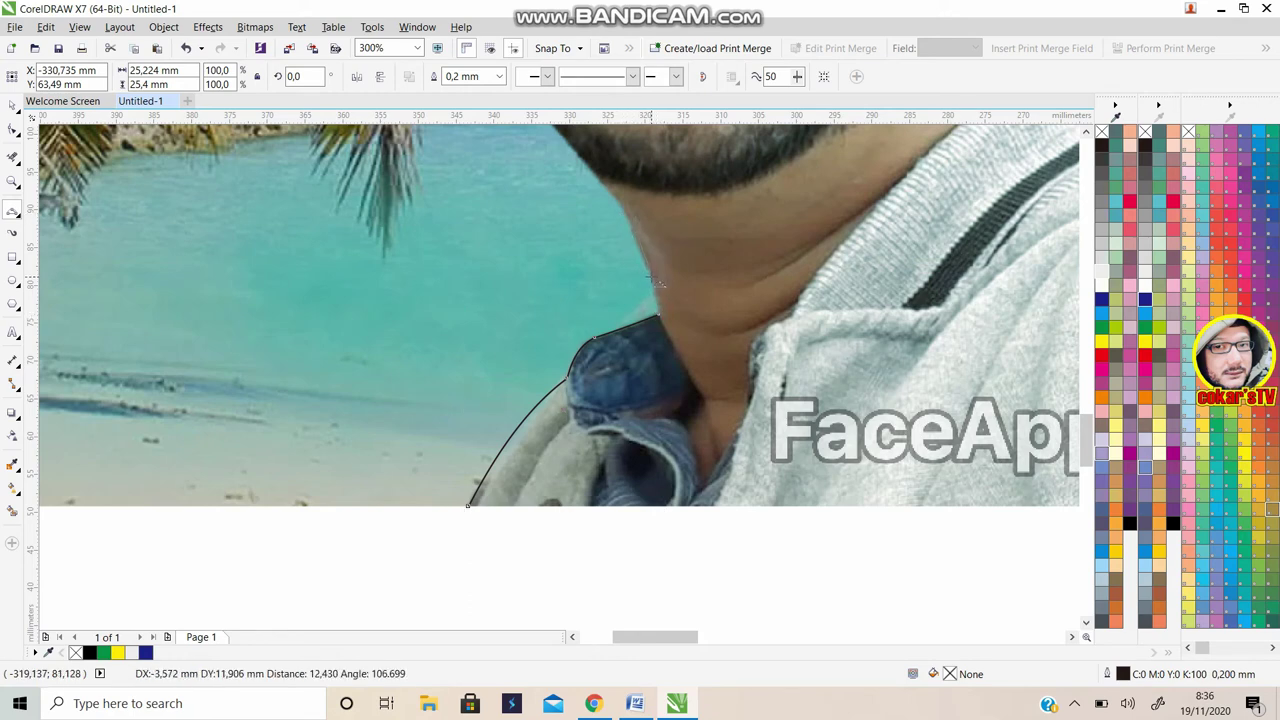
pyautogui.doubleClick(651, 177)
pyautogui.scroll(1, 651, 177)
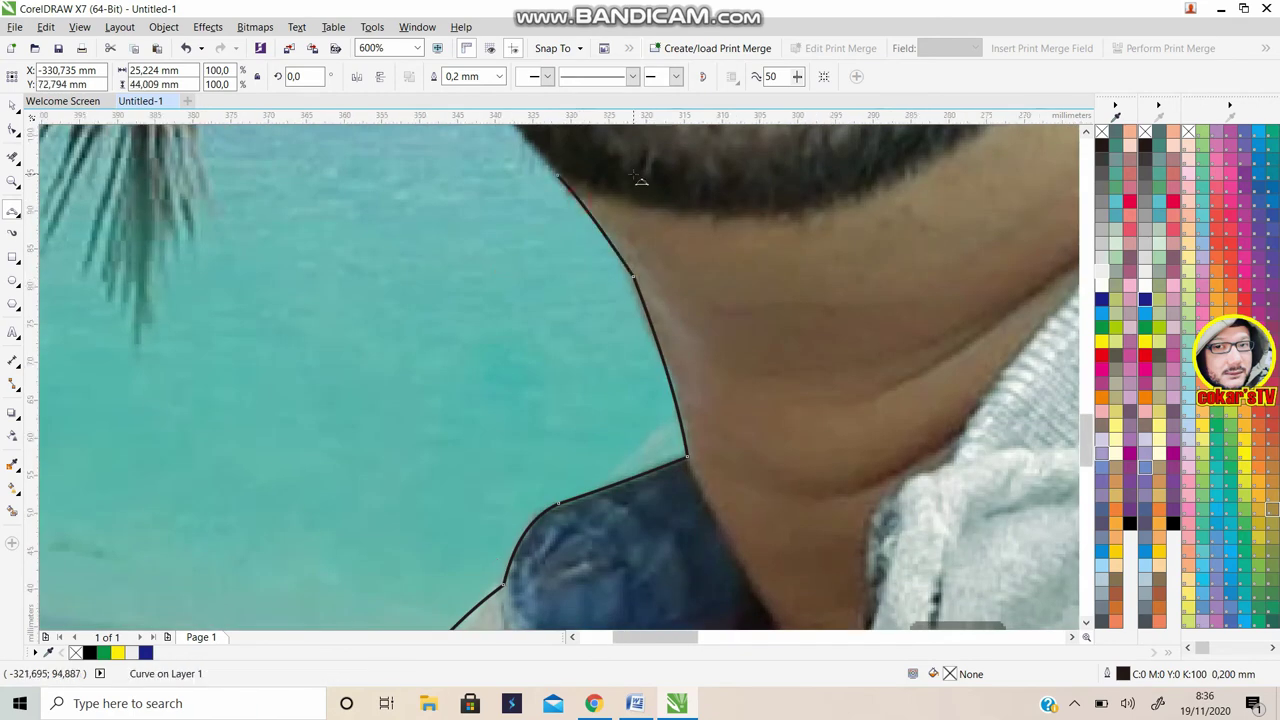
pyautogui.scroll(-1, 651, 177)
pyautogui.scroll(-1, 602, 424)
pyautogui.scroll(1, 601, 553)
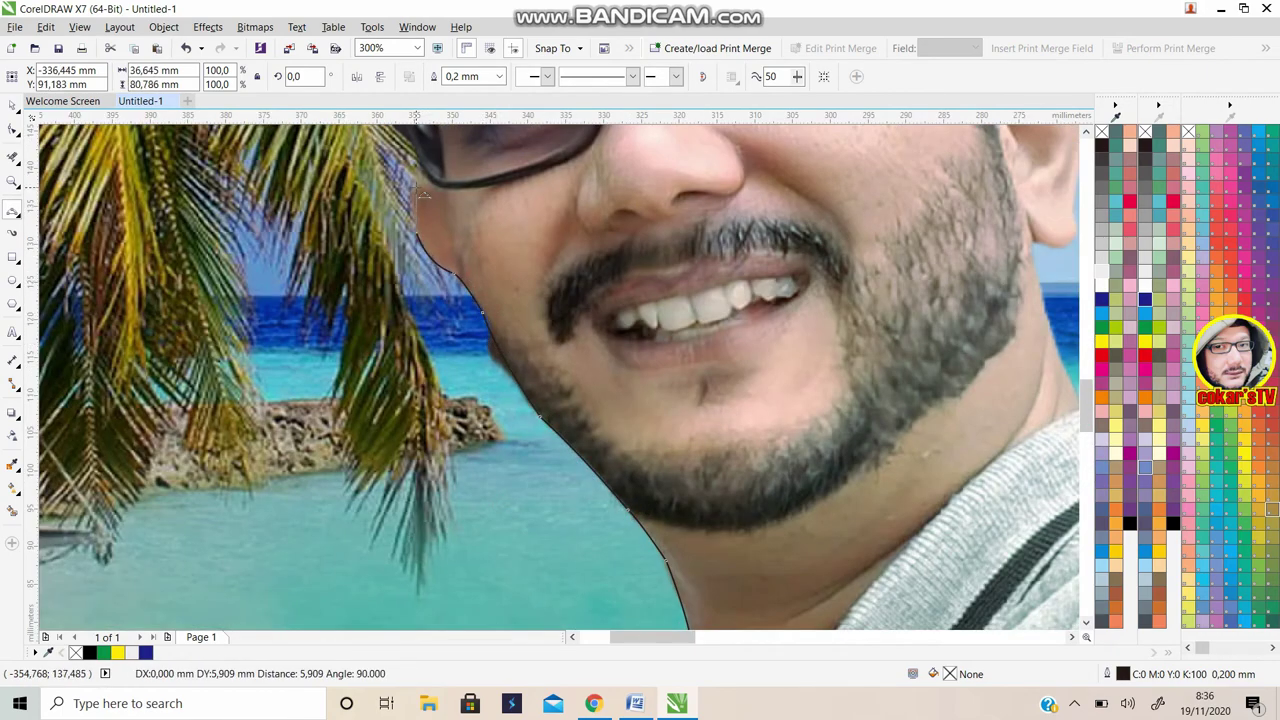
pyautogui.scroll(-1, 430, 180)
pyautogui.scroll(3, 1088, 381)
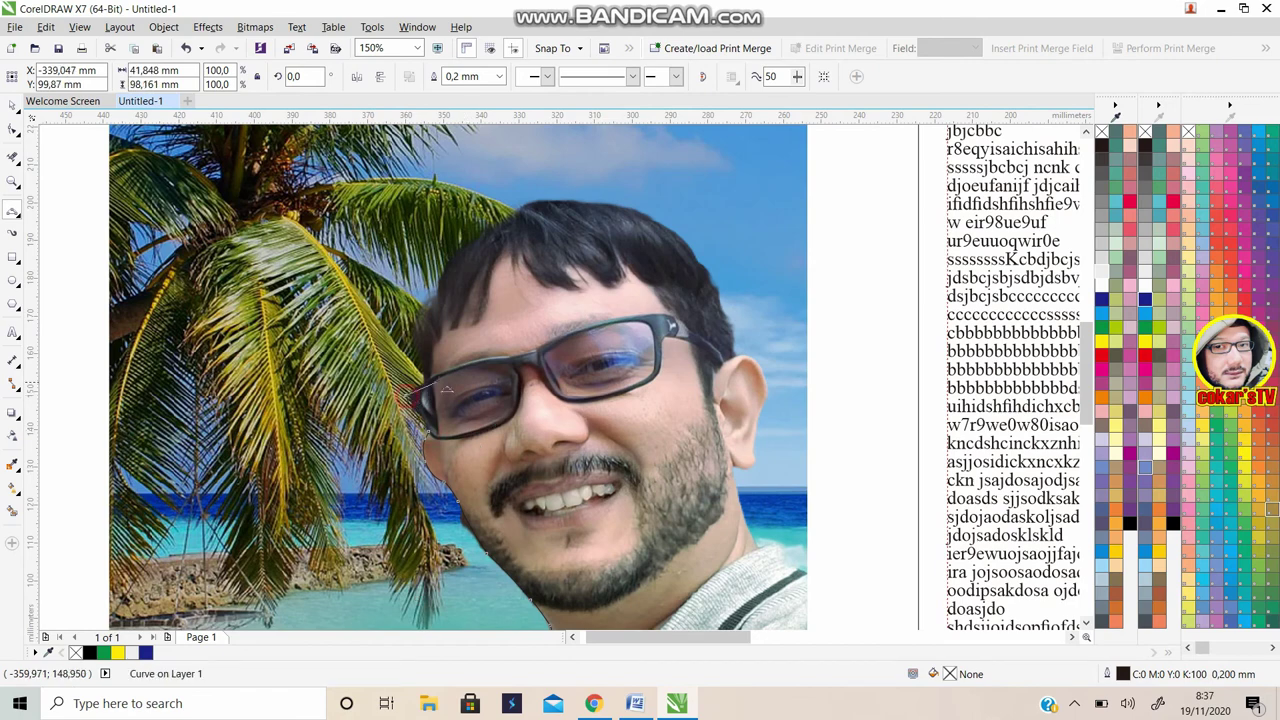
# Trace the outline up the jaw, across the top of the hair and down the head's side
pyautogui.moveTo(425, 378); pyautogui.dragTo(445, 268)
pyautogui.click(527, 204)
pyautogui.click(628, 210)
pyautogui.click(693, 247)
pyautogui.click(729, 321)
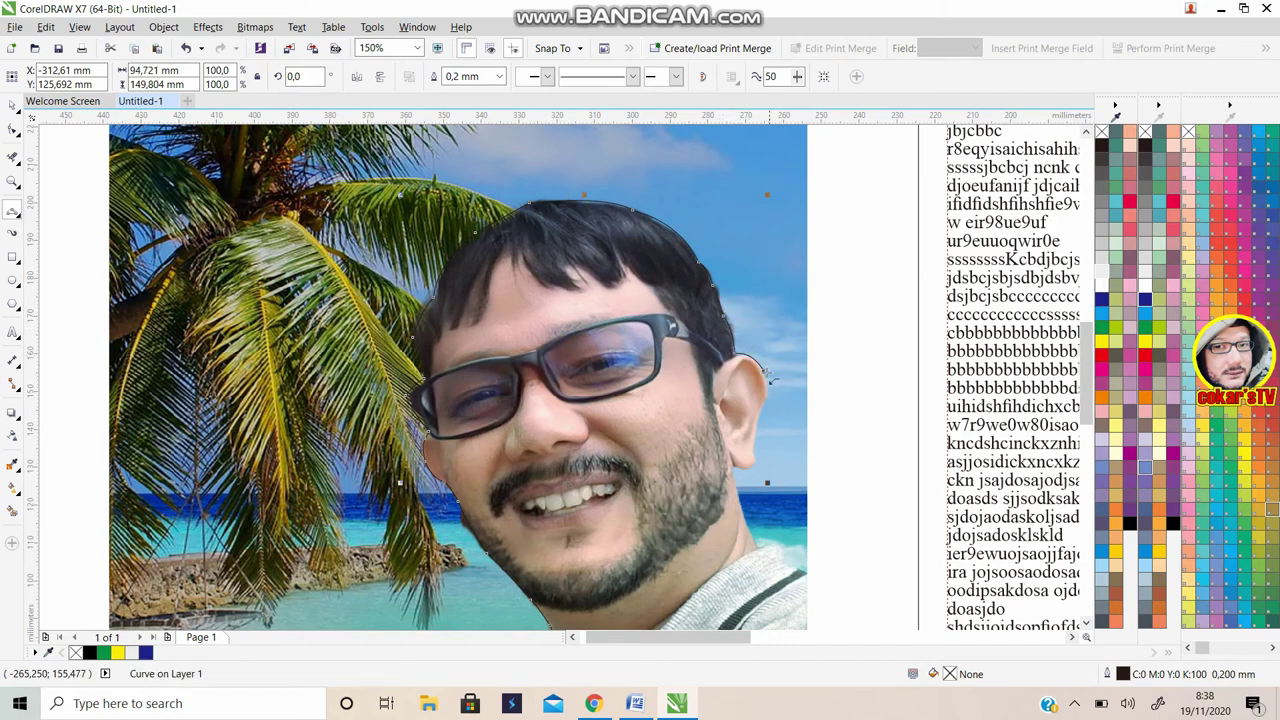
pyautogui.click(760, 352)
# Continue the outline down the ear and neck to the bottom-right corner, then close it
pyautogui.click(750, 465)
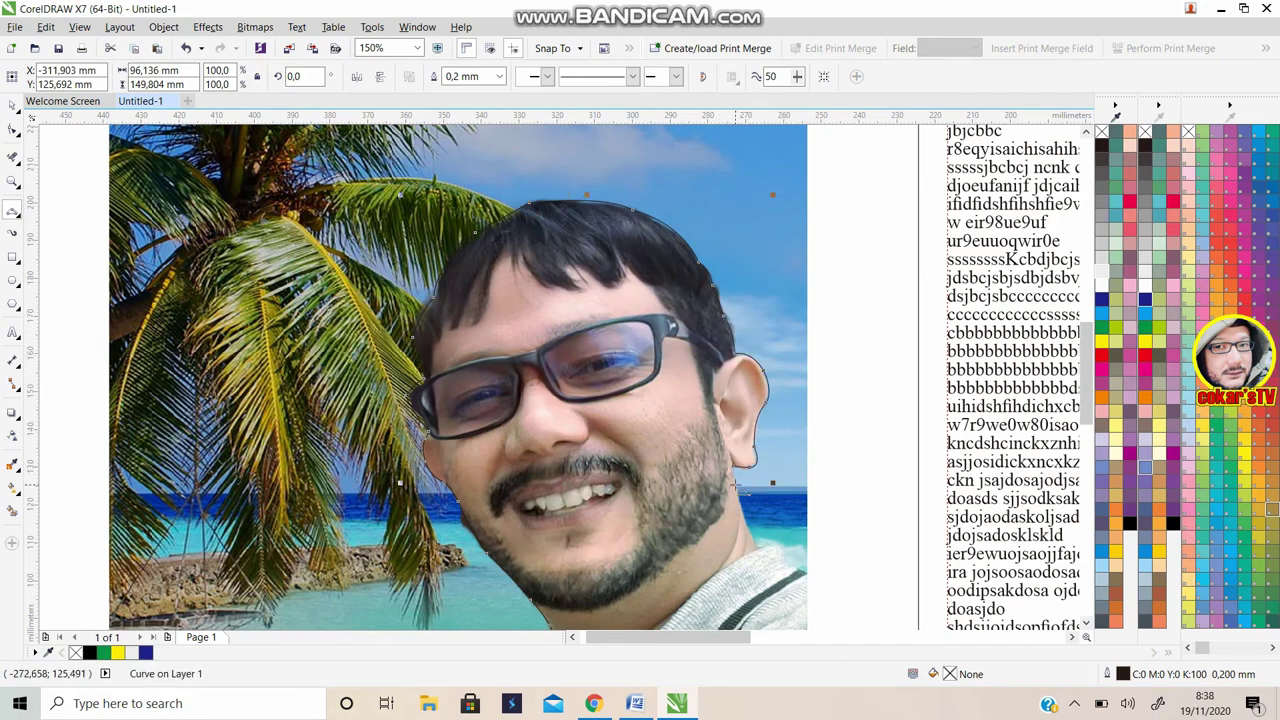
pyautogui.click(762, 545)
pyautogui.click(808, 572)
pyautogui.scroll(-4, 862, 458)
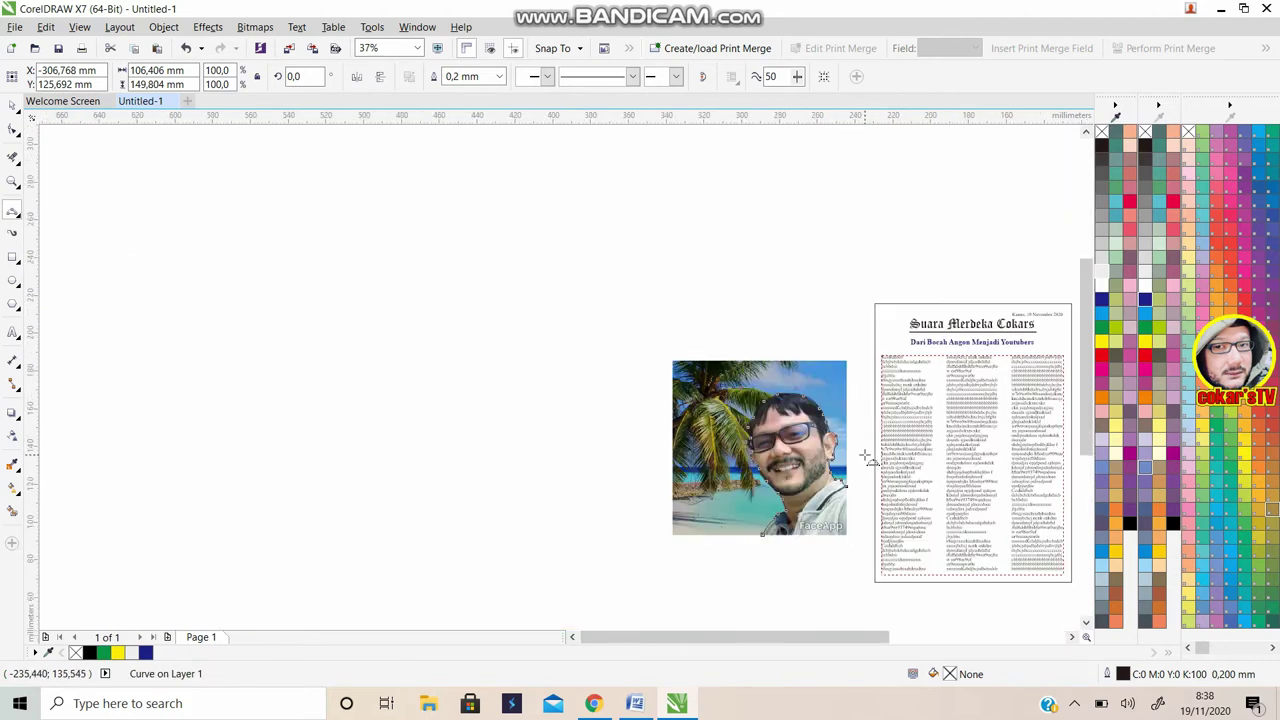
pyautogui.scroll(2, 865, 456)
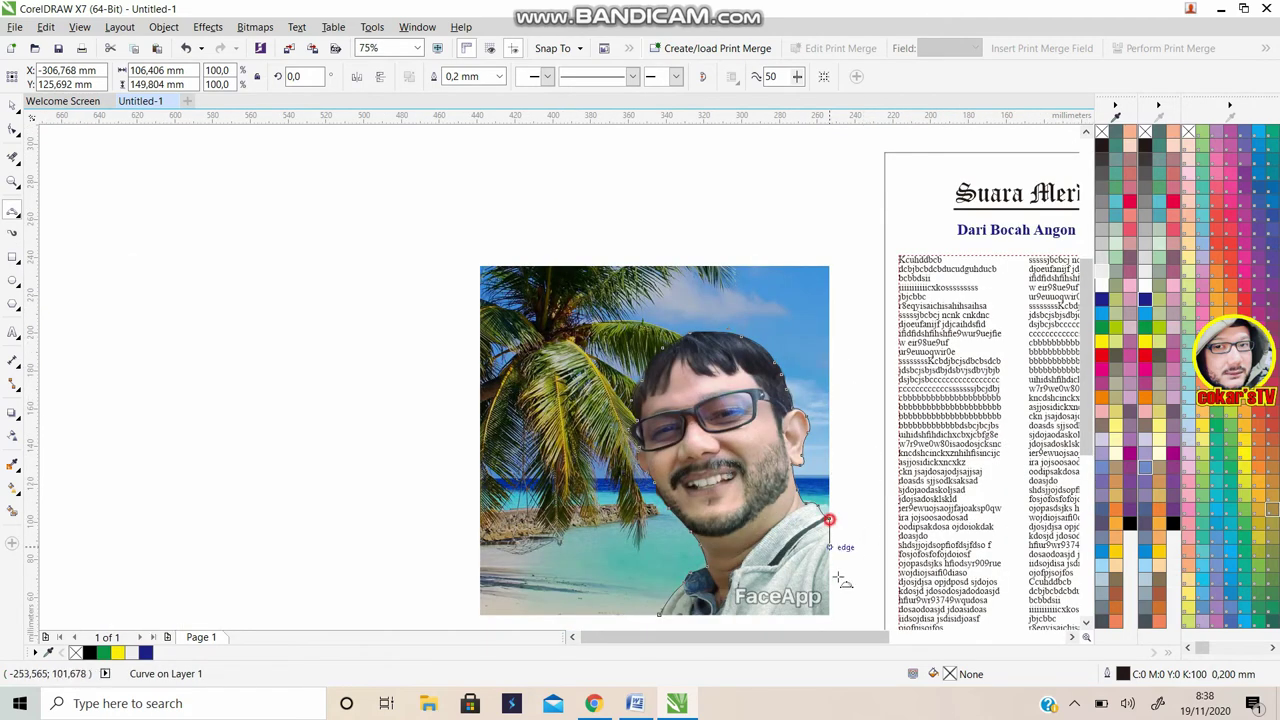
pyautogui.scroll(-1, 830, 590)
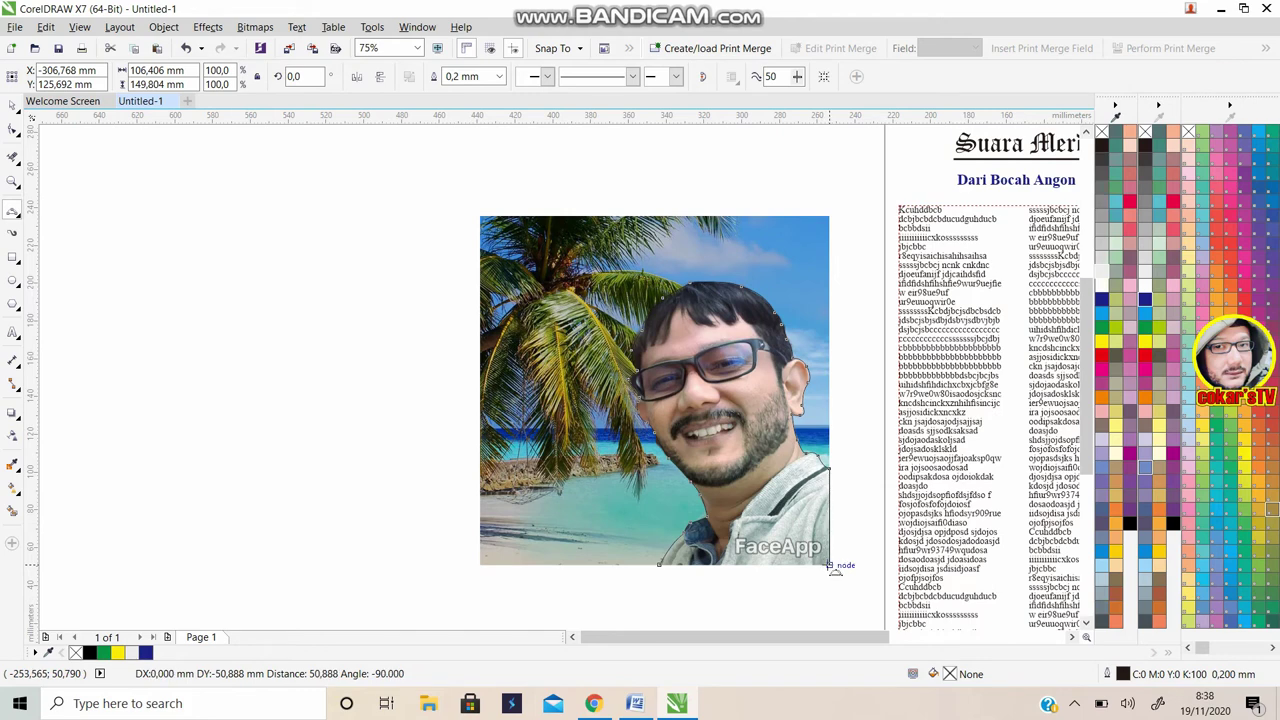
pyautogui.click(828, 565)
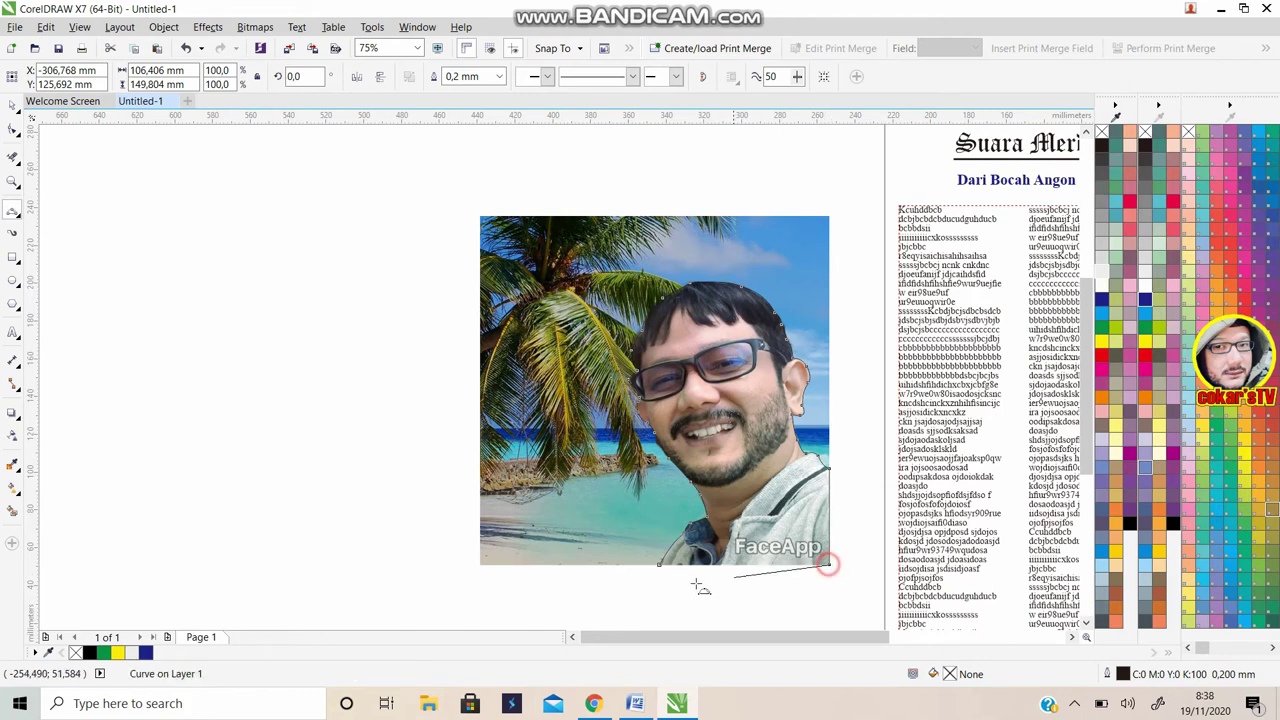
pyautogui.click(658, 566)
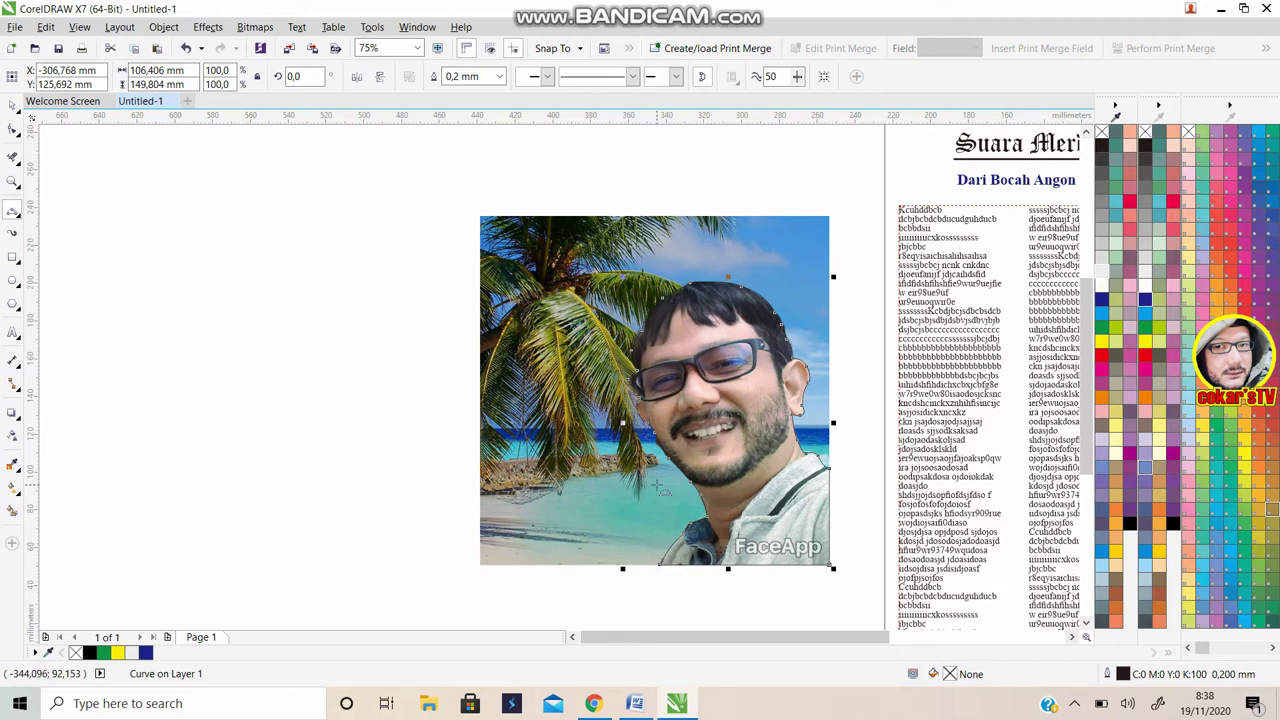
# Colour the head outline yellow and intersect it with the beach photo
pyautogui.rightClick(1103, 313)
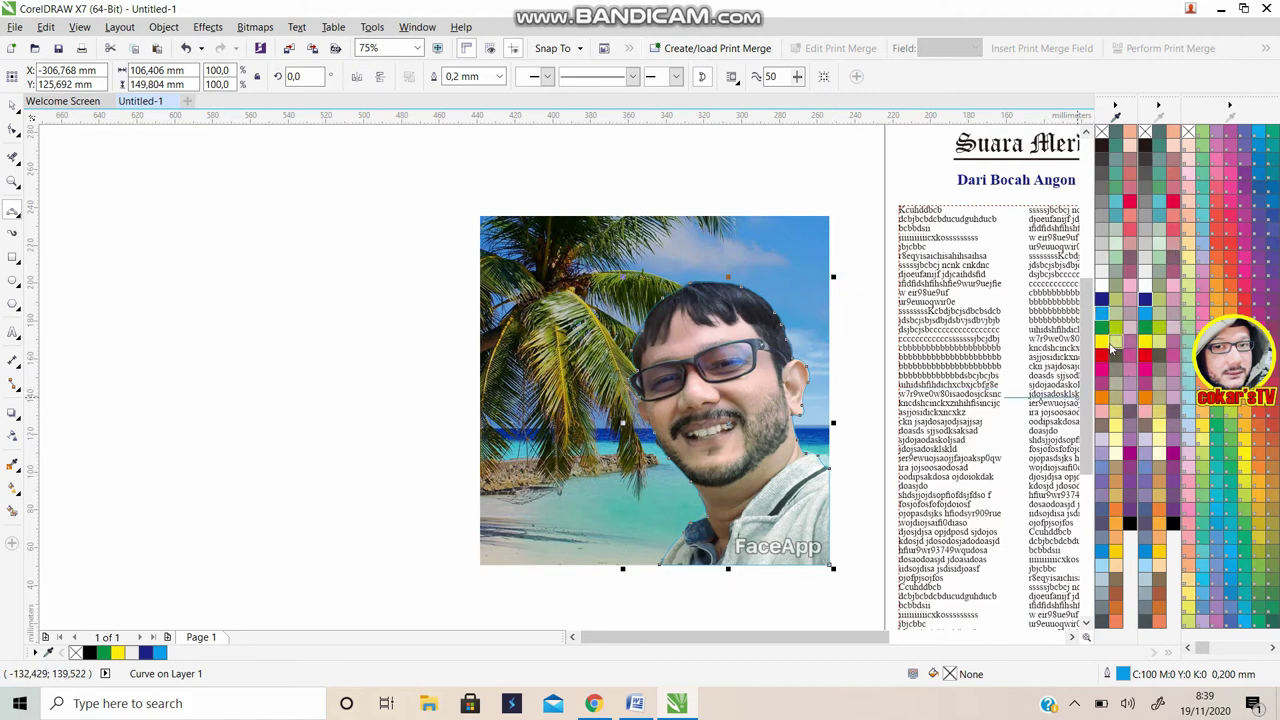
pyautogui.rightClick(1105, 345)
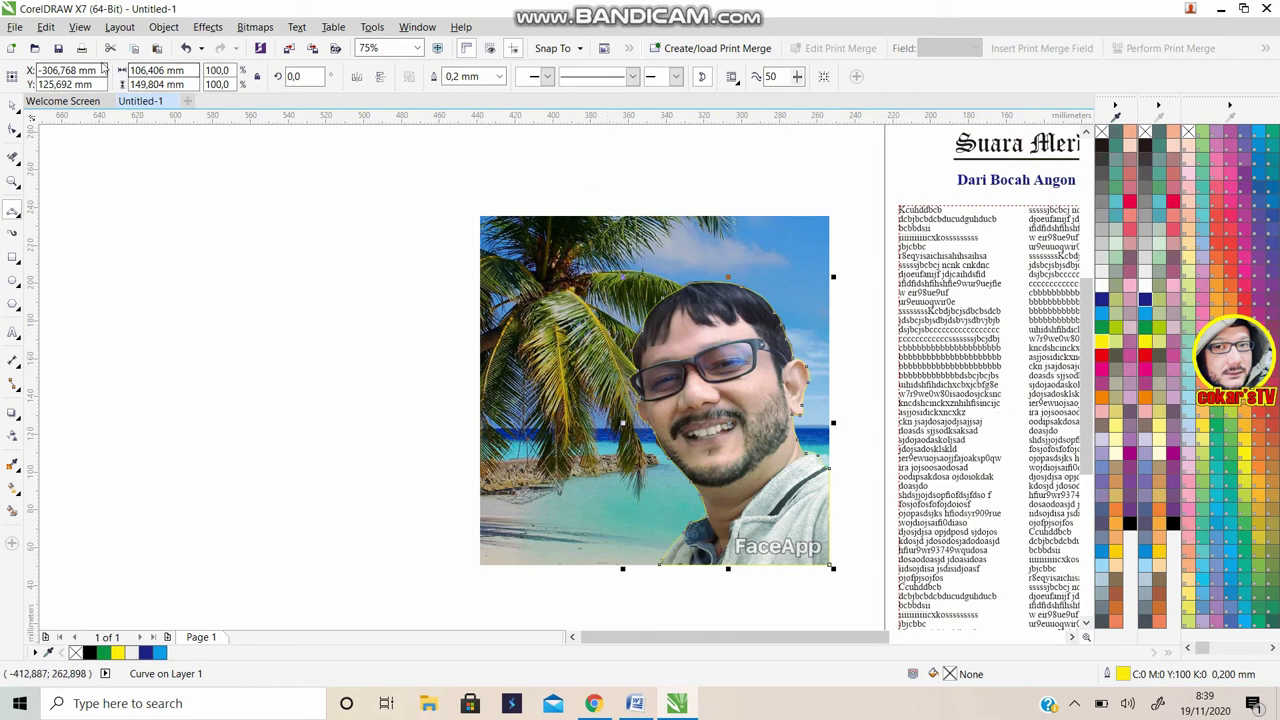
pyautogui.click(15, 104)
pyautogui.click(145, 189)
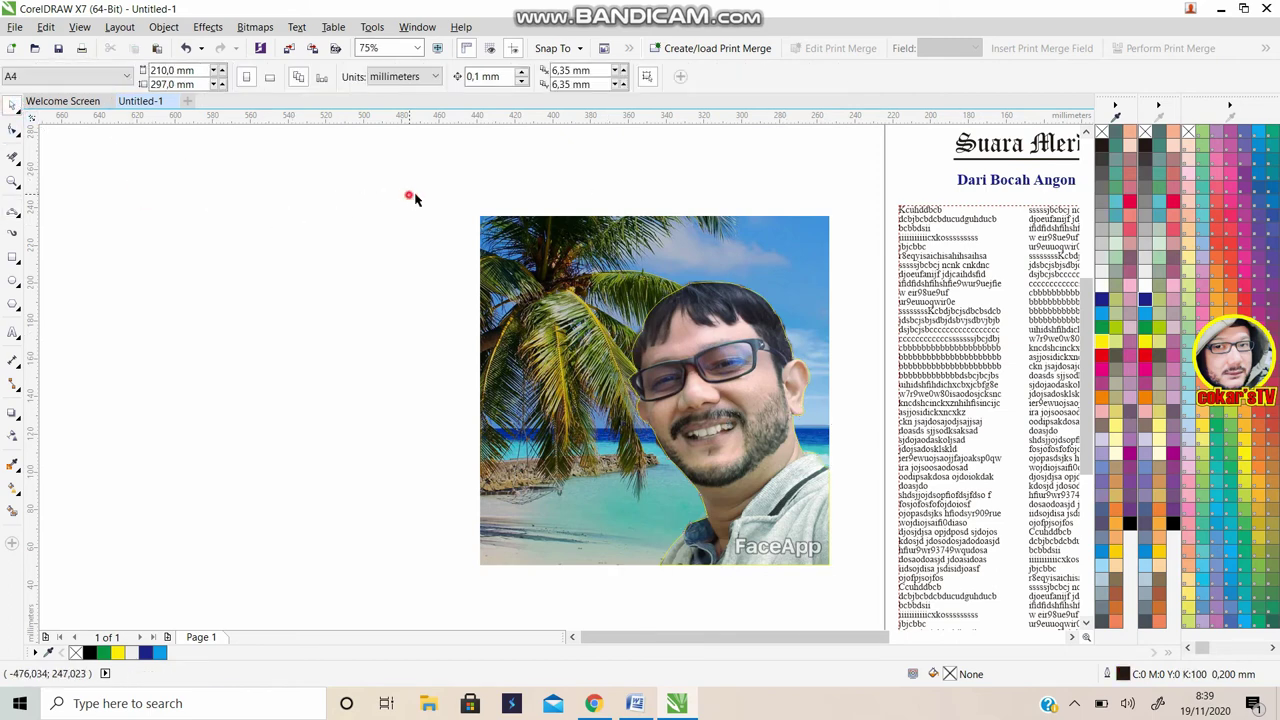
pyautogui.moveTo(408, 194); pyautogui.dragTo(855, 595)
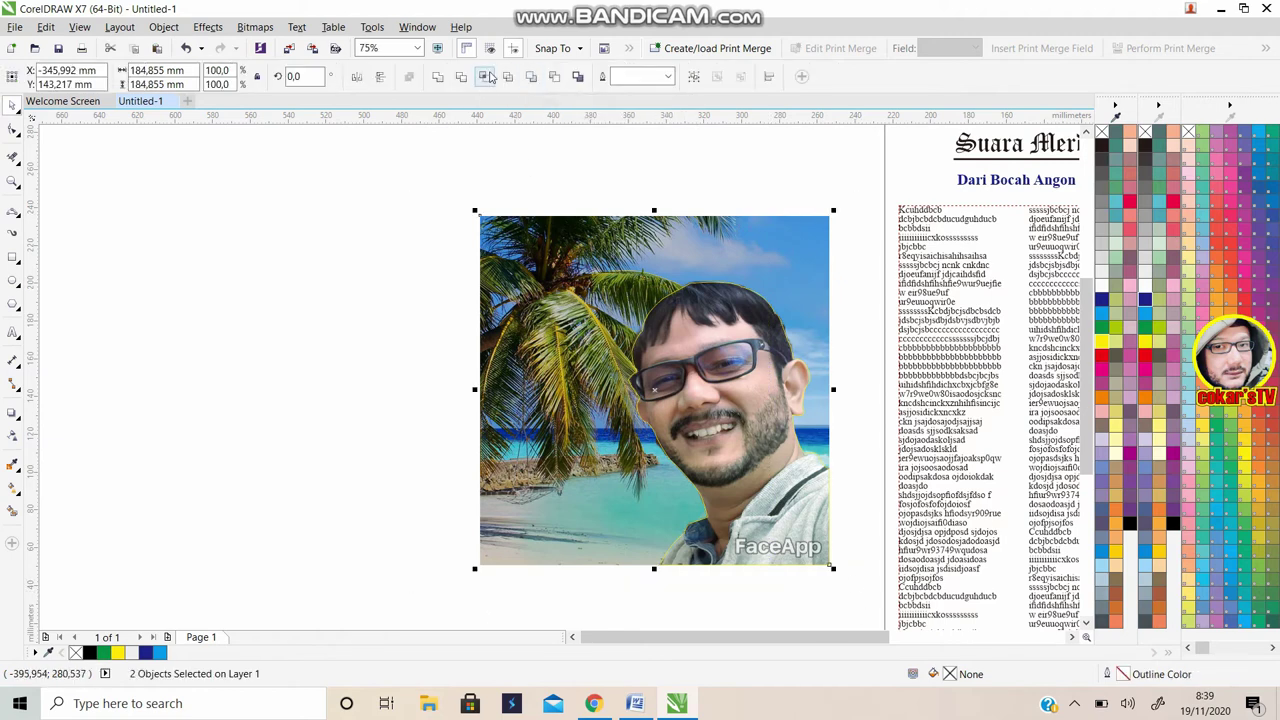
pyautogui.click(484, 78)
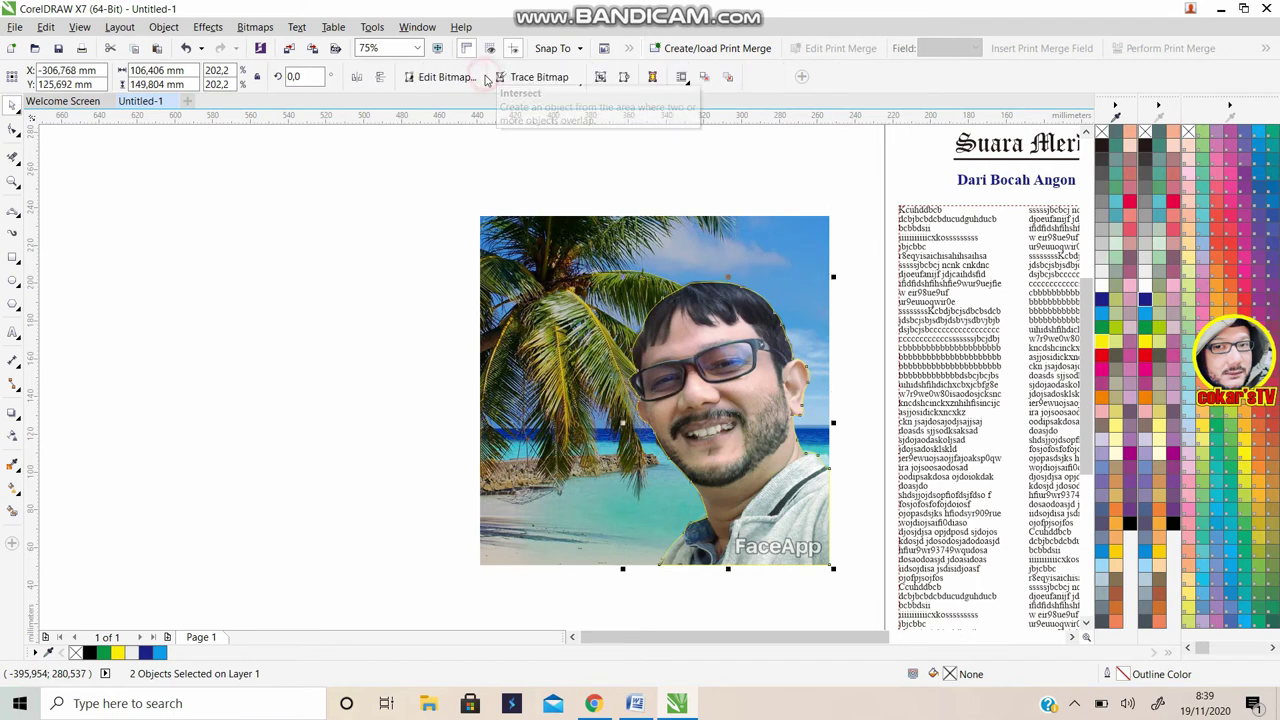
# Move the cut-out head to the left and select the original beach photo
pyautogui.click(724, 189)
pyautogui.click(727, 285)
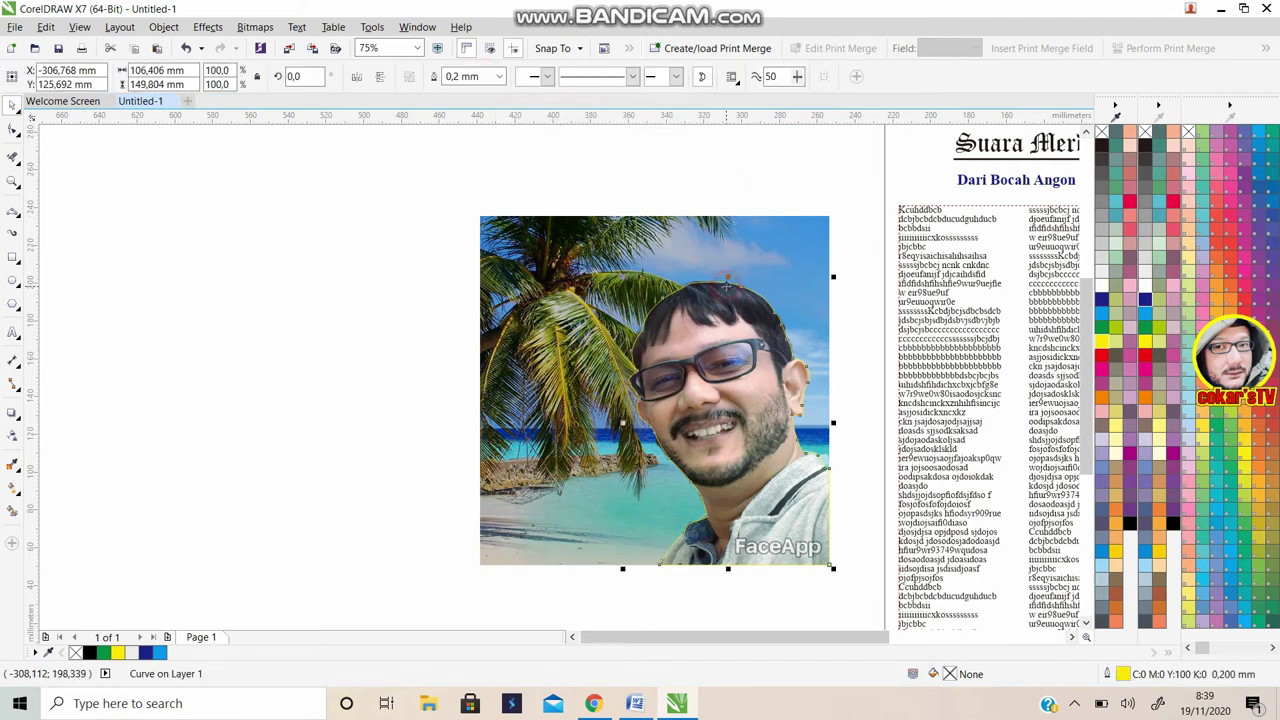
pyautogui.moveTo(727, 285); pyautogui.dragTo(340, 217)
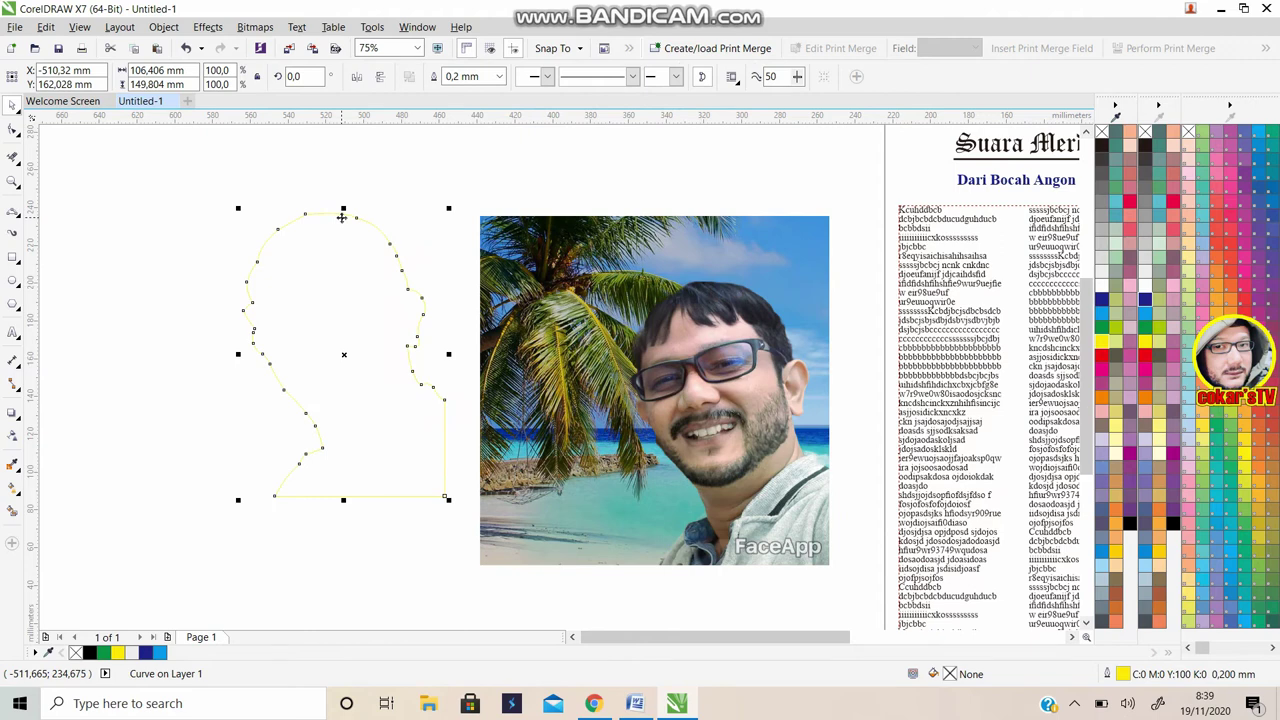
pyautogui.press('Delete')
pyautogui.click(764, 327)
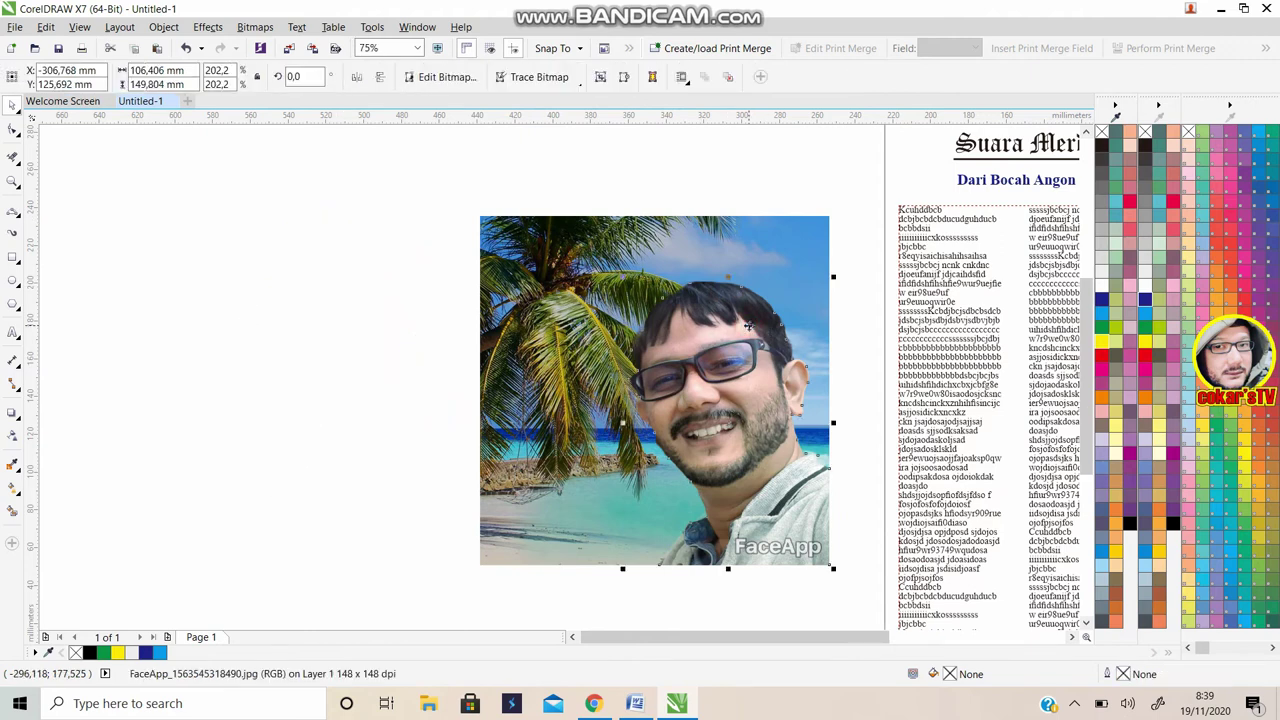
pyautogui.click(724, 253)
# Delete the beach photo and place the cut-out portrait on the left page's lower middle
pyautogui.press('Delete')
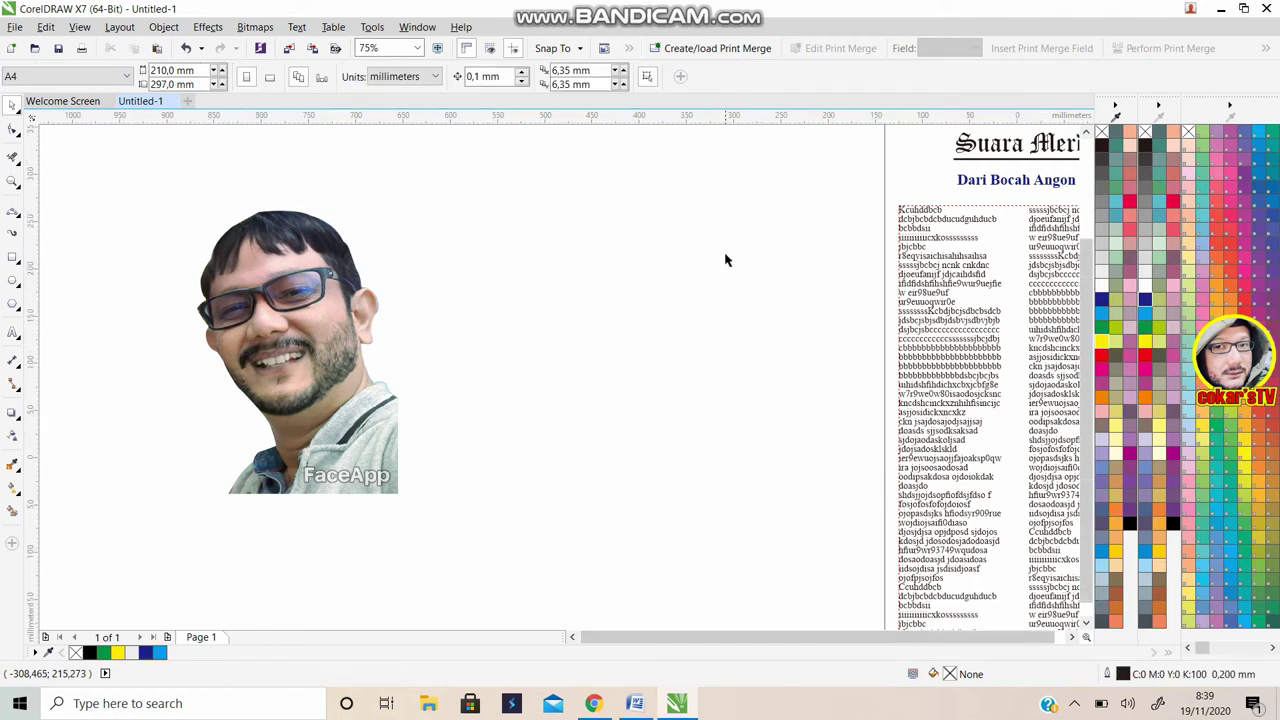
pyautogui.scroll(-4, 970, 505)
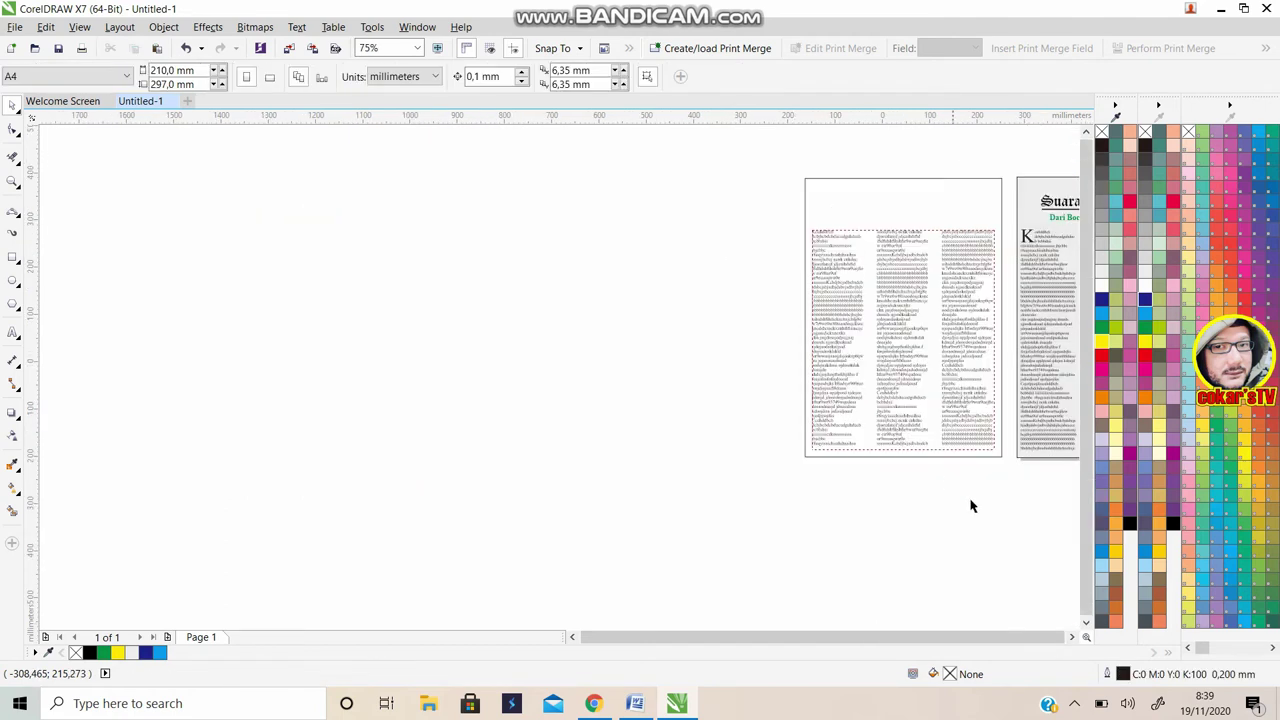
pyautogui.click(1072, 637)
pyautogui.scroll(2, 940, 263)
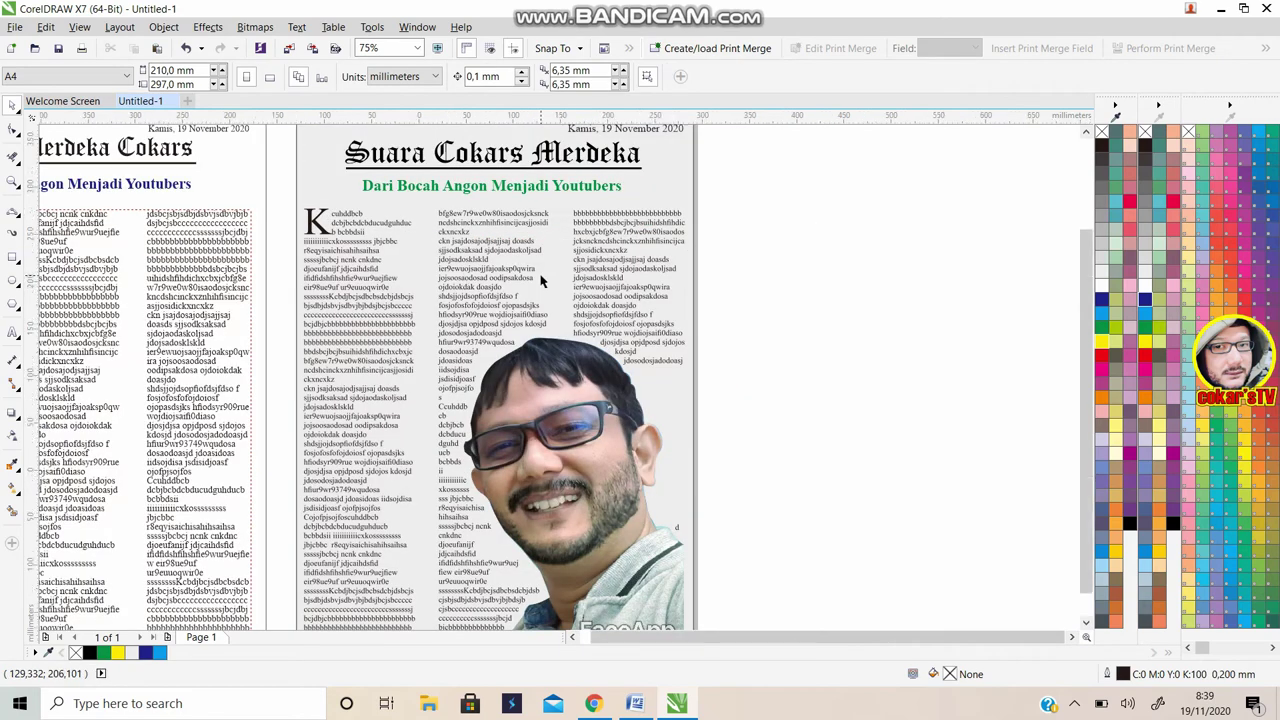
pyautogui.scroll(-1, 541, 281)
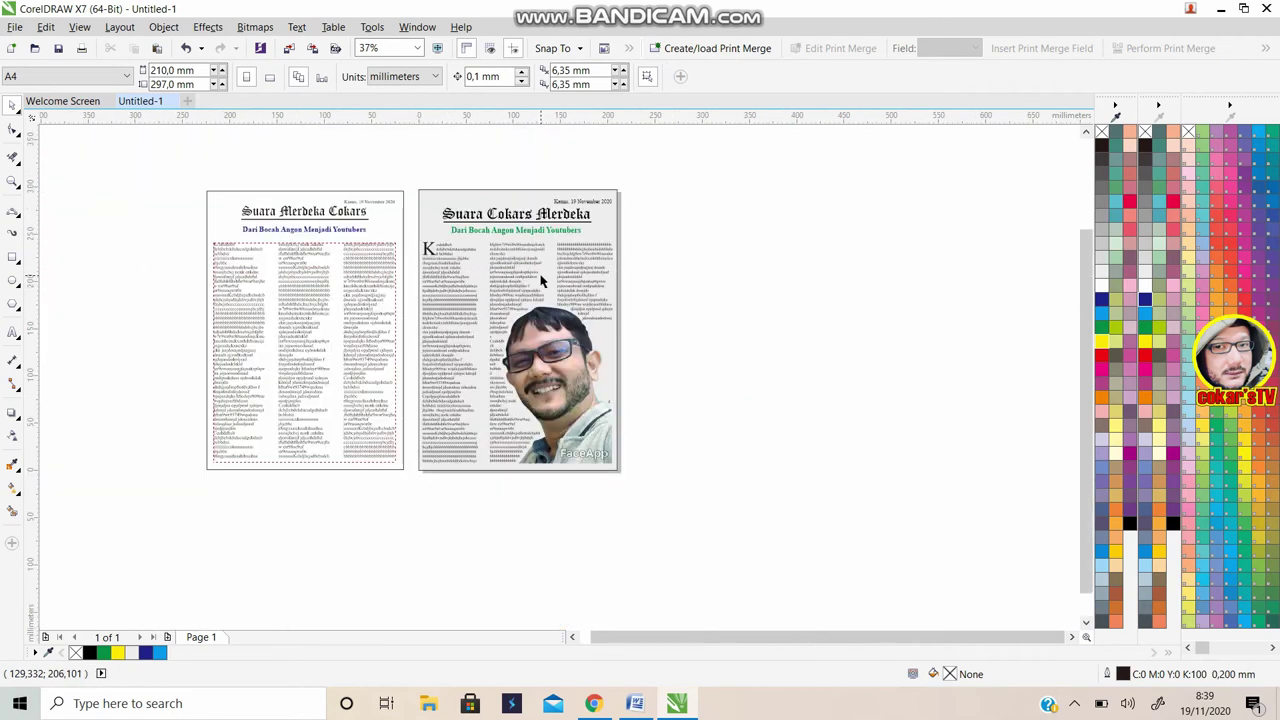
pyautogui.click(572, 637)
pyautogui.click(572, 637)
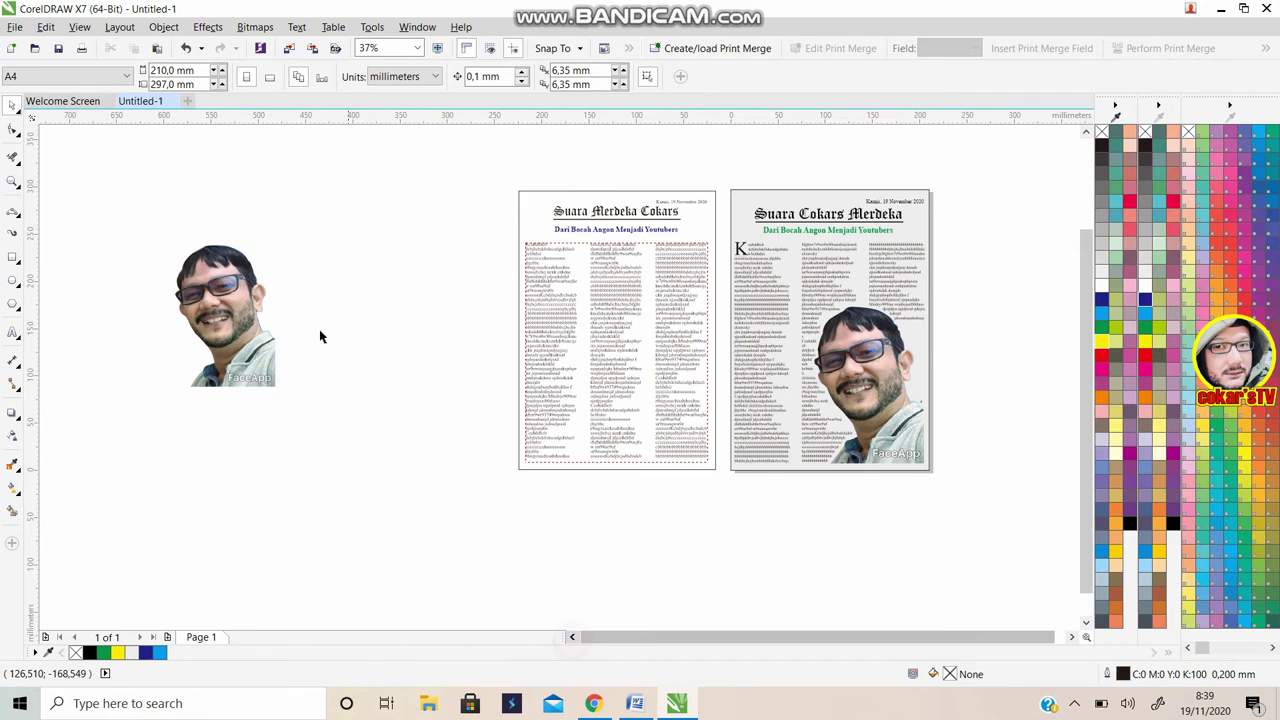
pyautogui.click(236, 300)
pyautogui.moveTo(236, 299); pyautogui.dragTo(667, 375)
pyautogui.scroll(2, 712, 428)
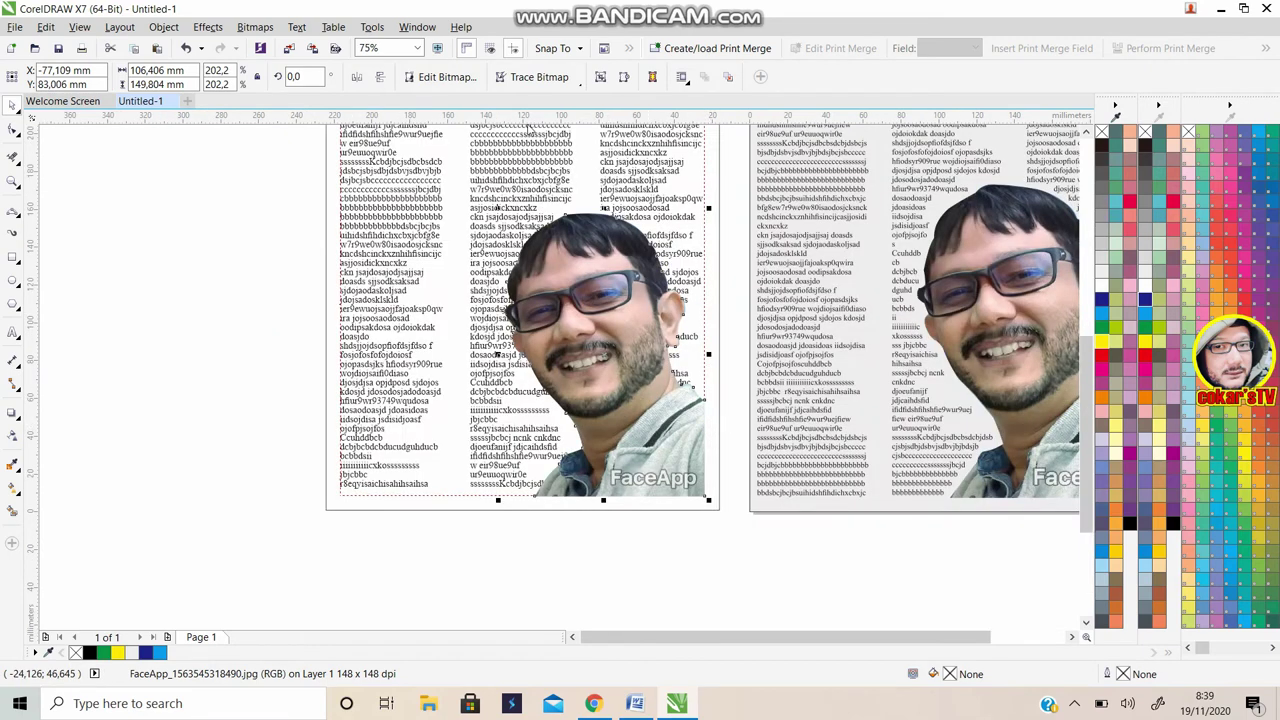
# Scale the portrait up from its top-left corner so it reaches into the middle columns
pyautogui.click(500, 207)
pyautogui.moveTo(500, 207)
pyautogui.mouseDown()
pyautogui.moveTo(438, 156)
pyautogui.moveTo(464, 160)
pyautogui.mouseUp()
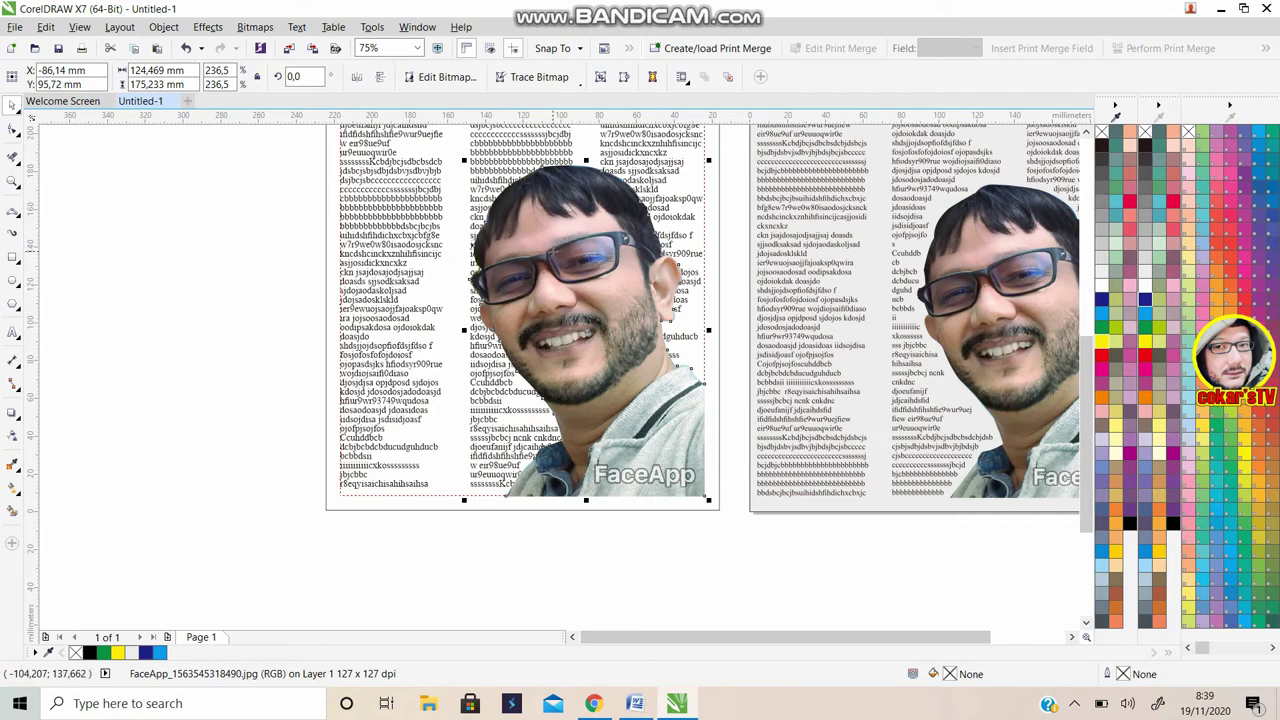
pyautogui.rightClick(552, 232)
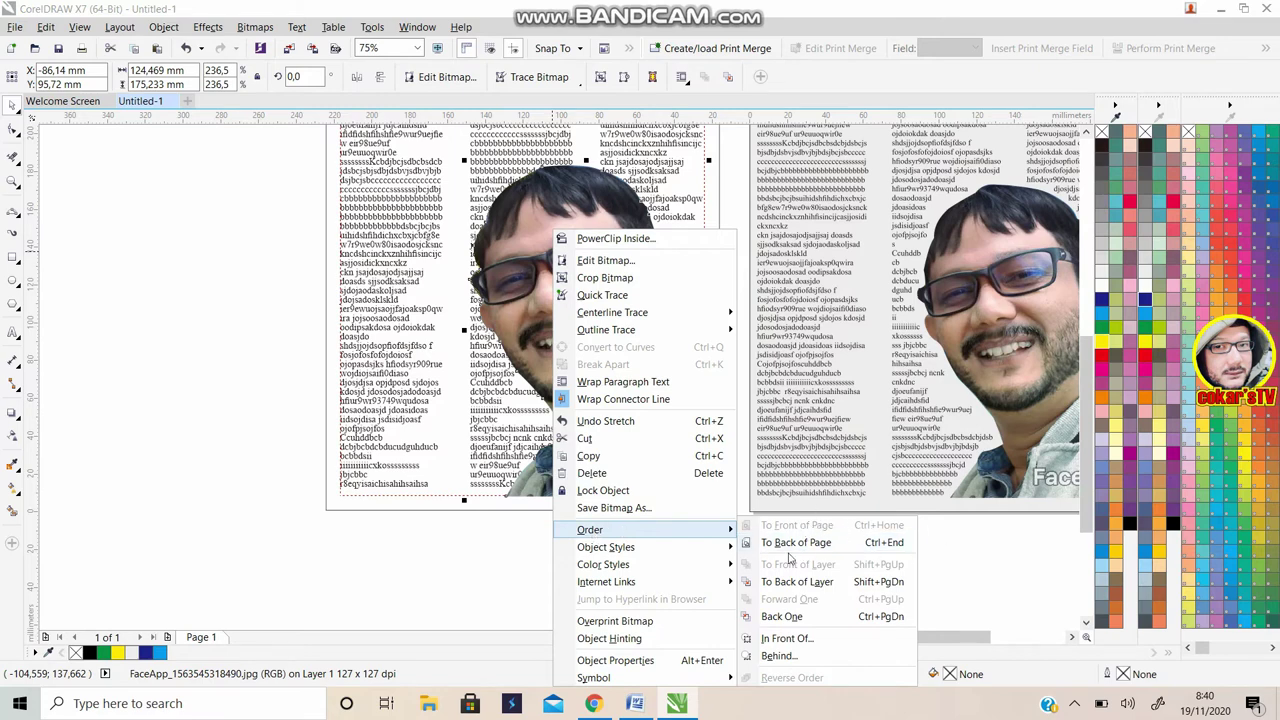
pyautogui.moveTo(606, 330)
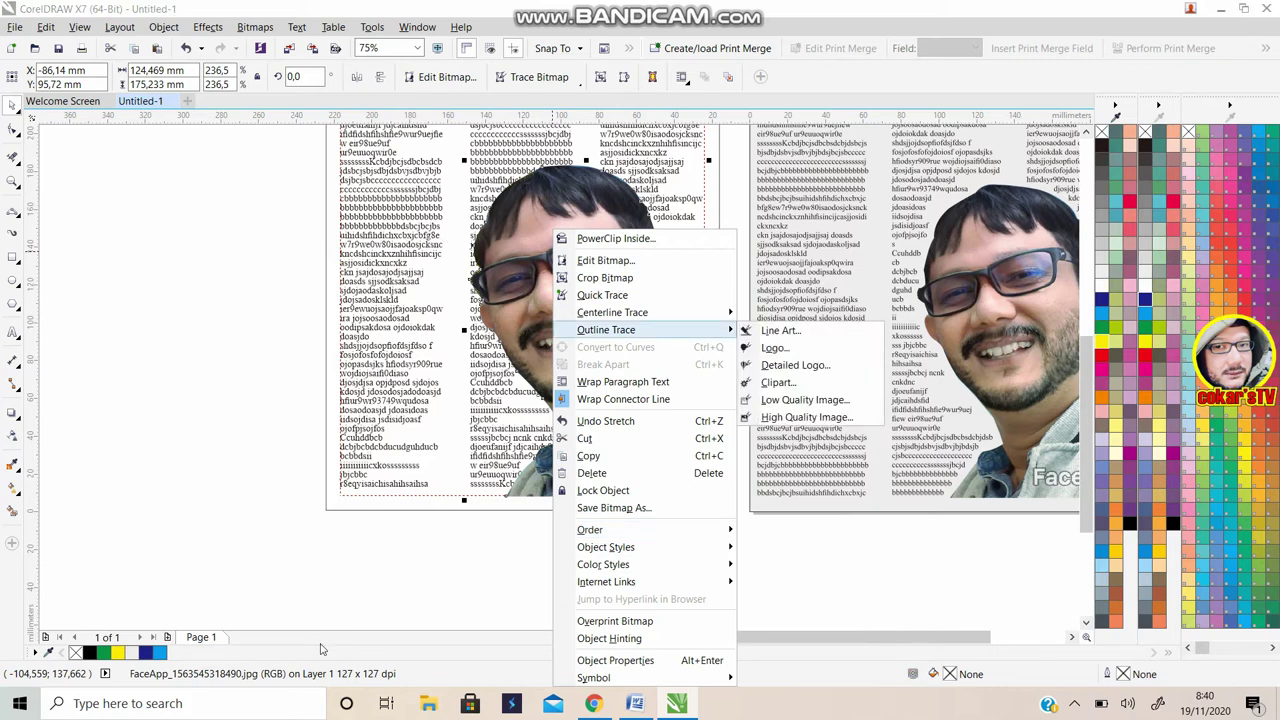
pyautogui.click(322, 657)
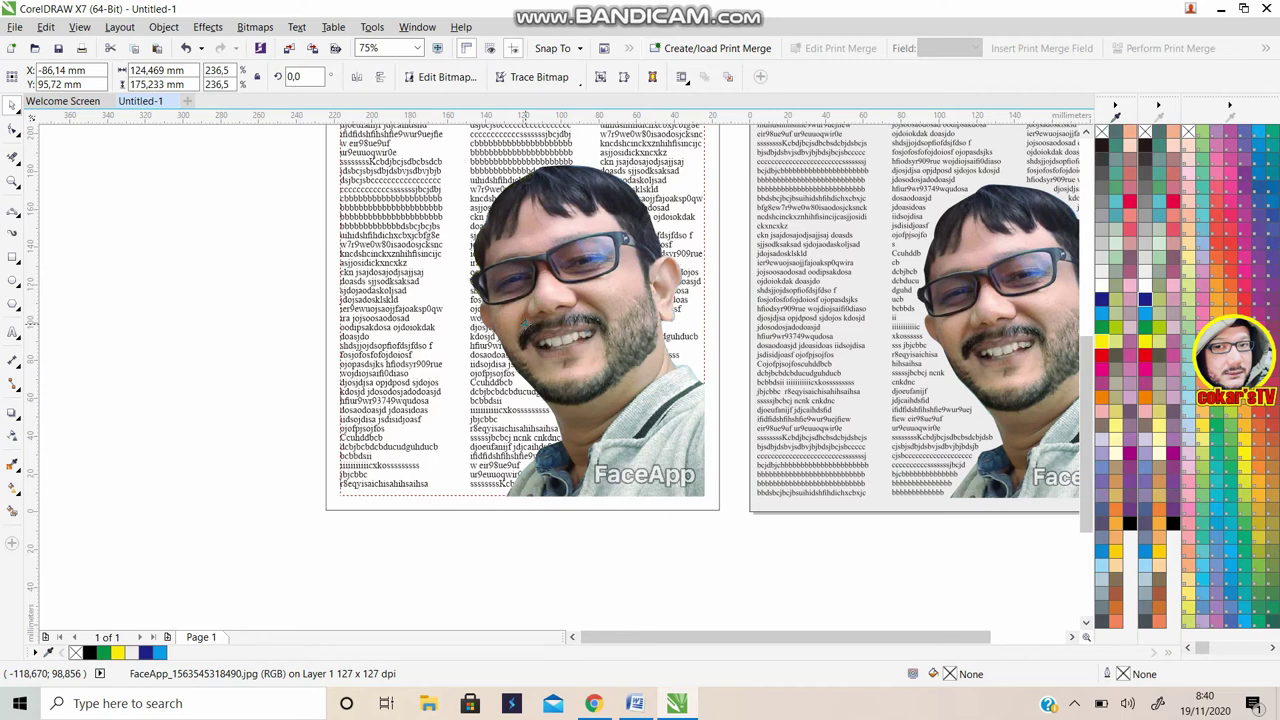
pyautogui.click(527, 329)
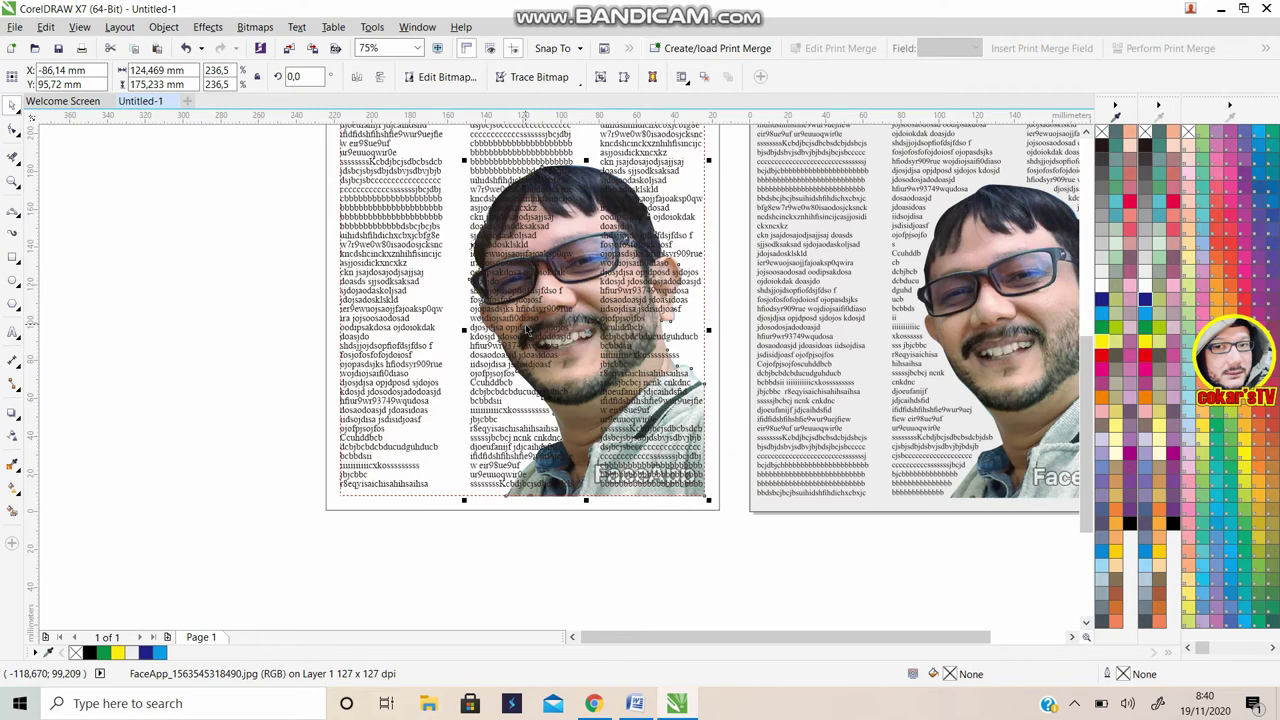
pyautogui.click(526, 330)
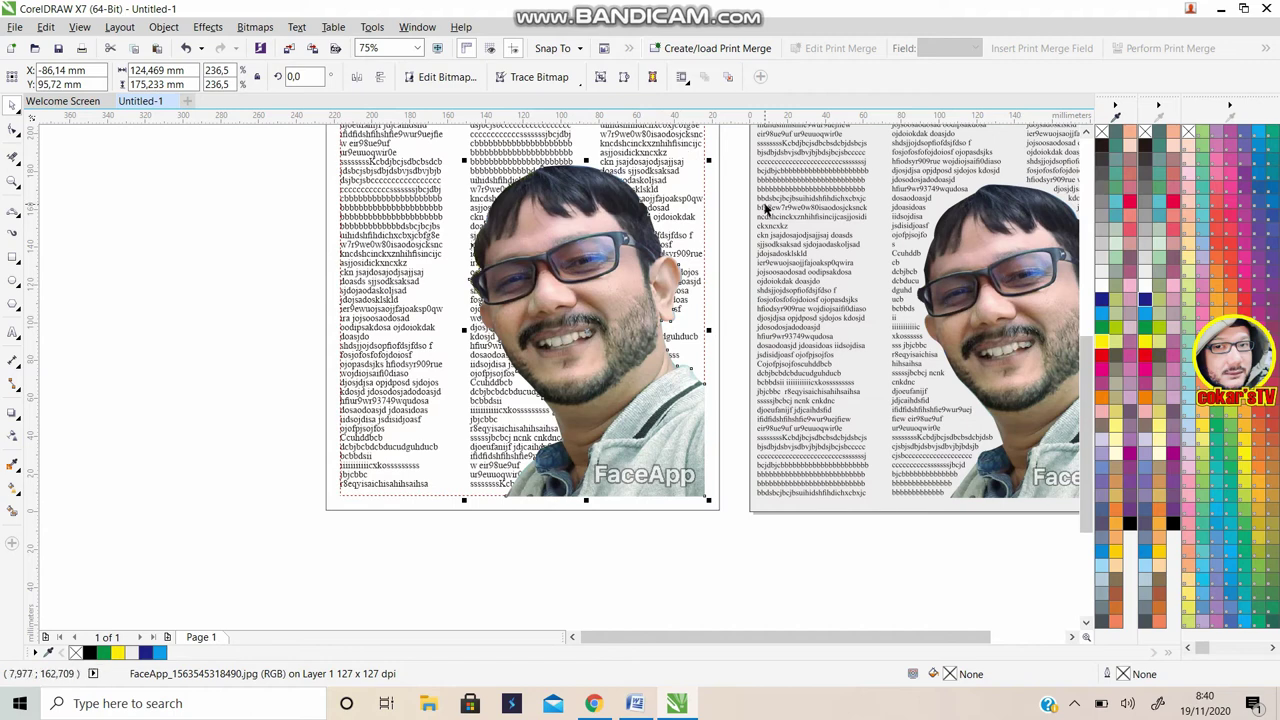
pyautogui.scroll(1, 1086, 430)
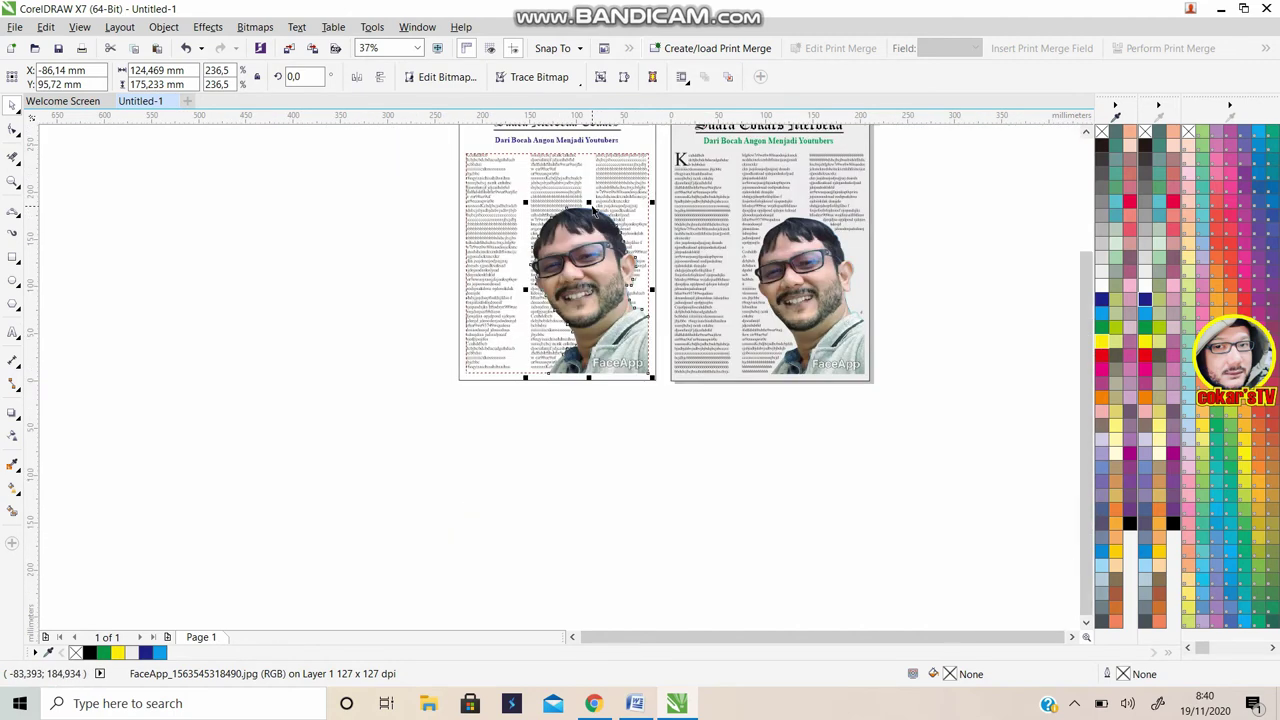
pyautogui.scroll(-2, 594, 208)
# Turn on paragraph text wrapping around the portrait
pyautogui.click(340, 186)
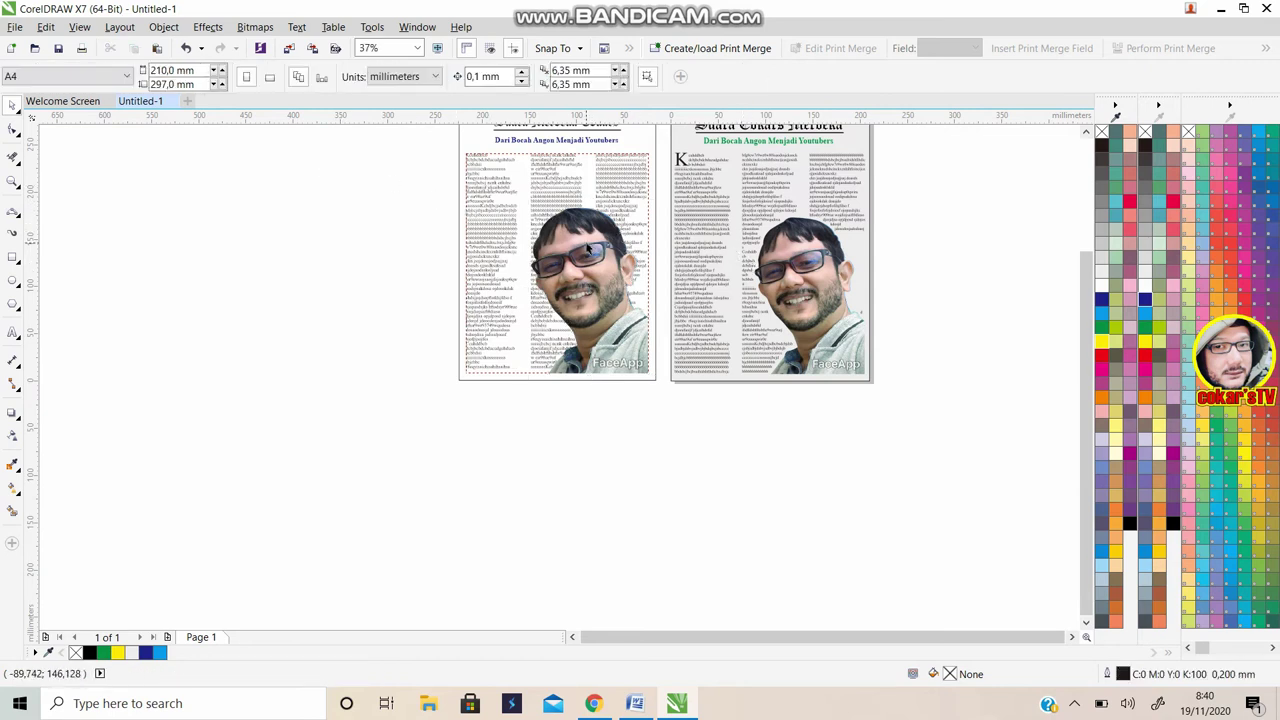
pyautogui.click(588, 249)
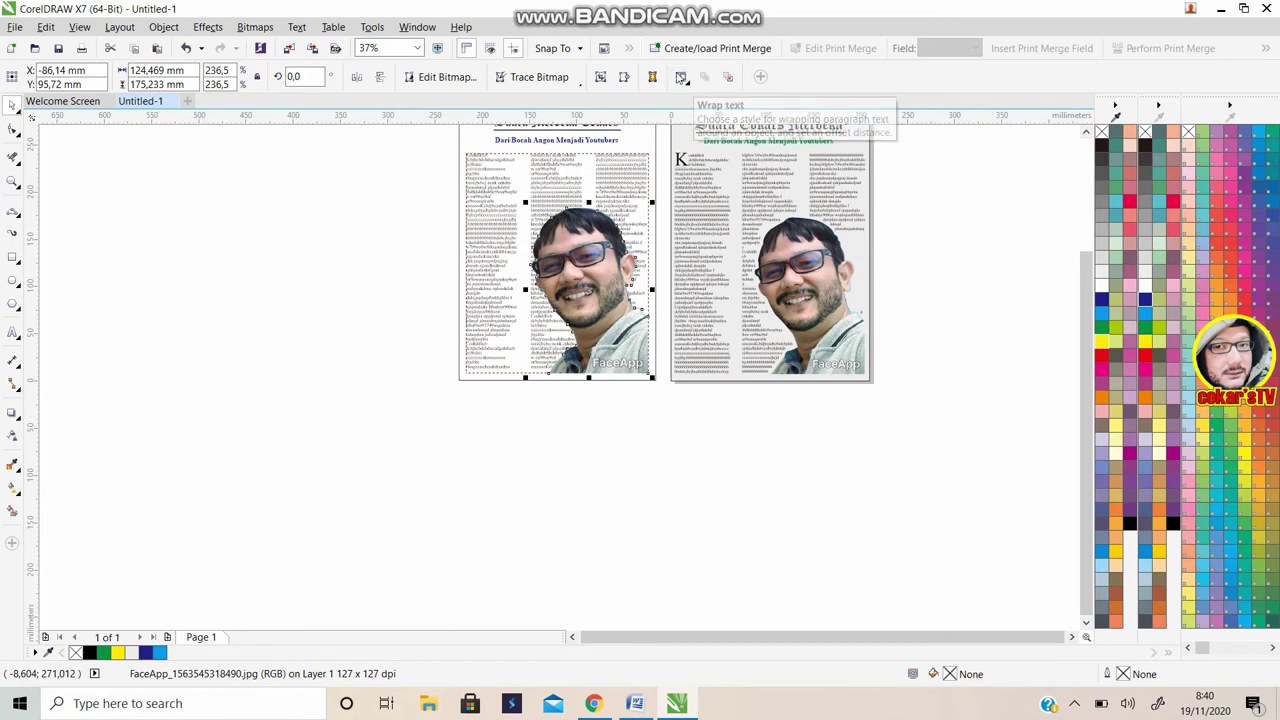
pyautogui.click(684, 80)
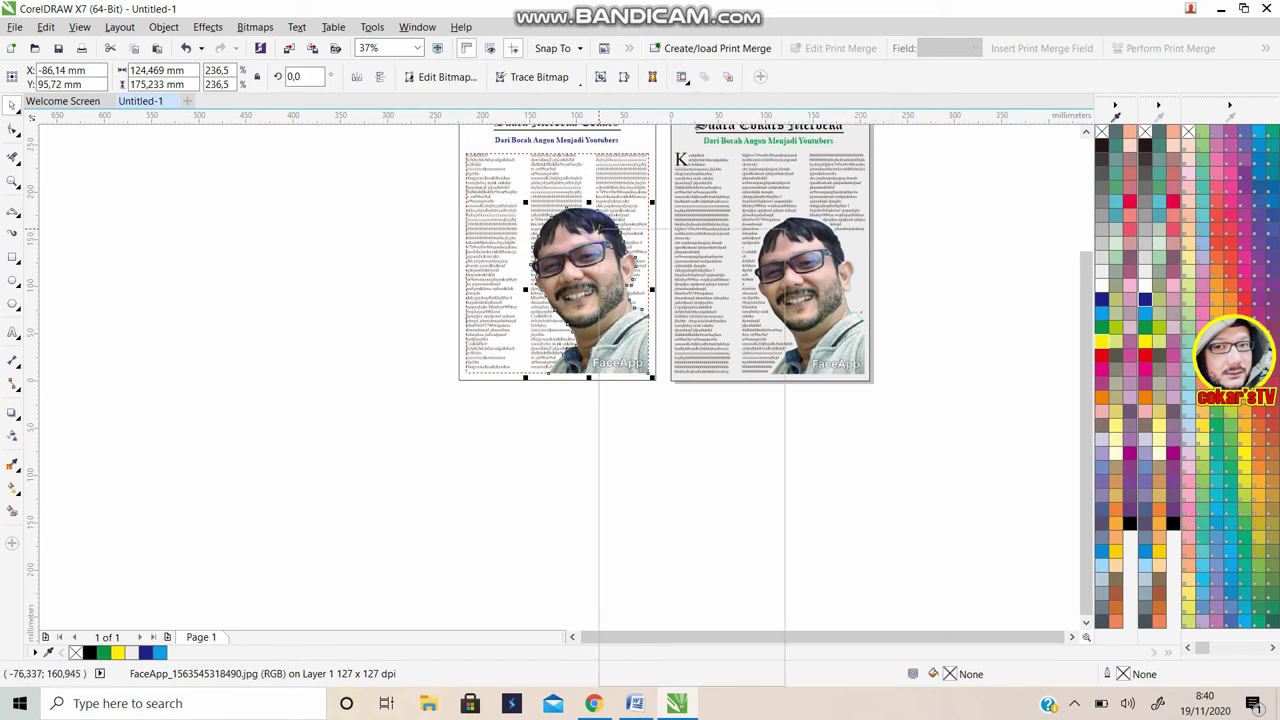
pyautogui.rightClick(598, 232)
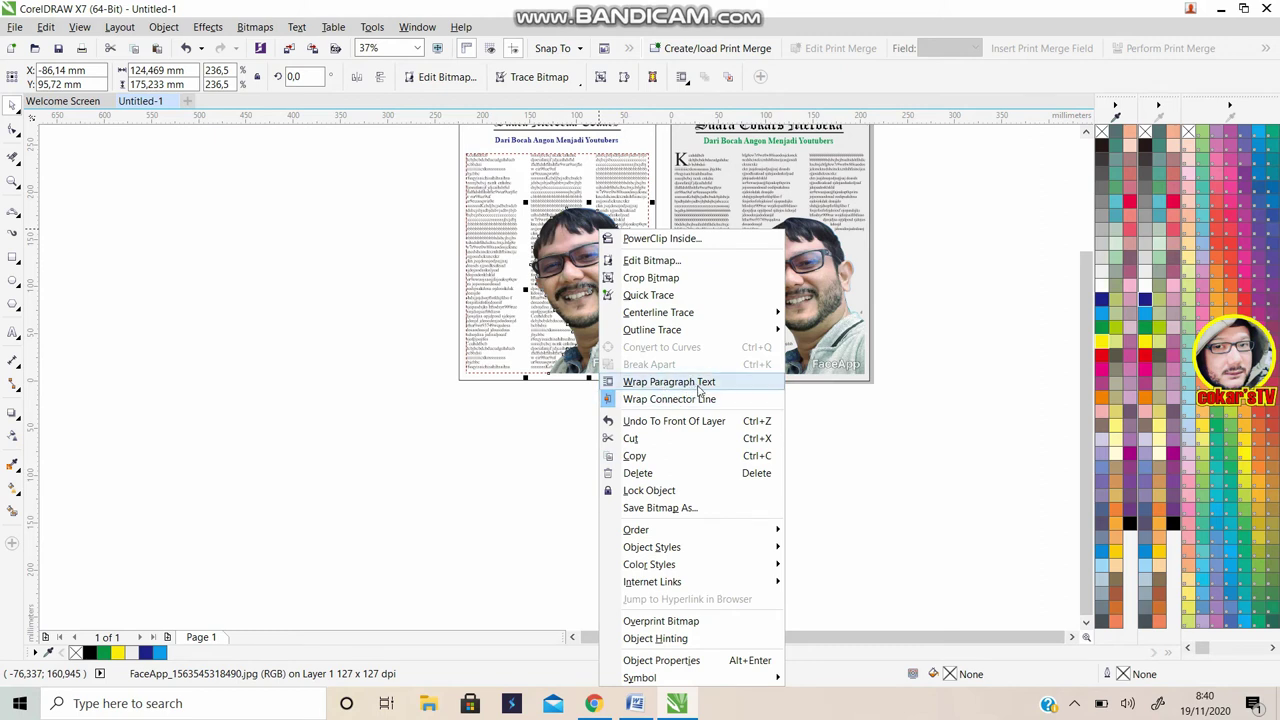
pyautogui.click(680, 388)
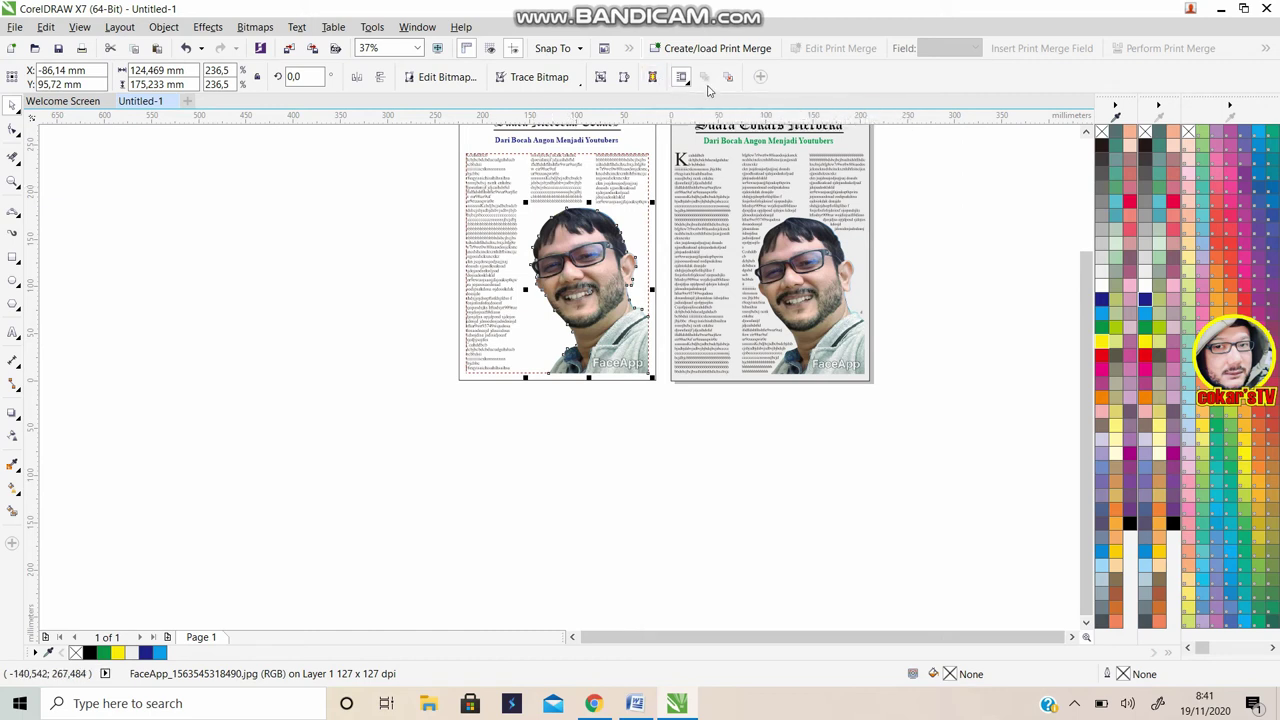
# Set the portrait's wrap style to contour straddle text, then deselect it
pyautogui.click(684, 82)
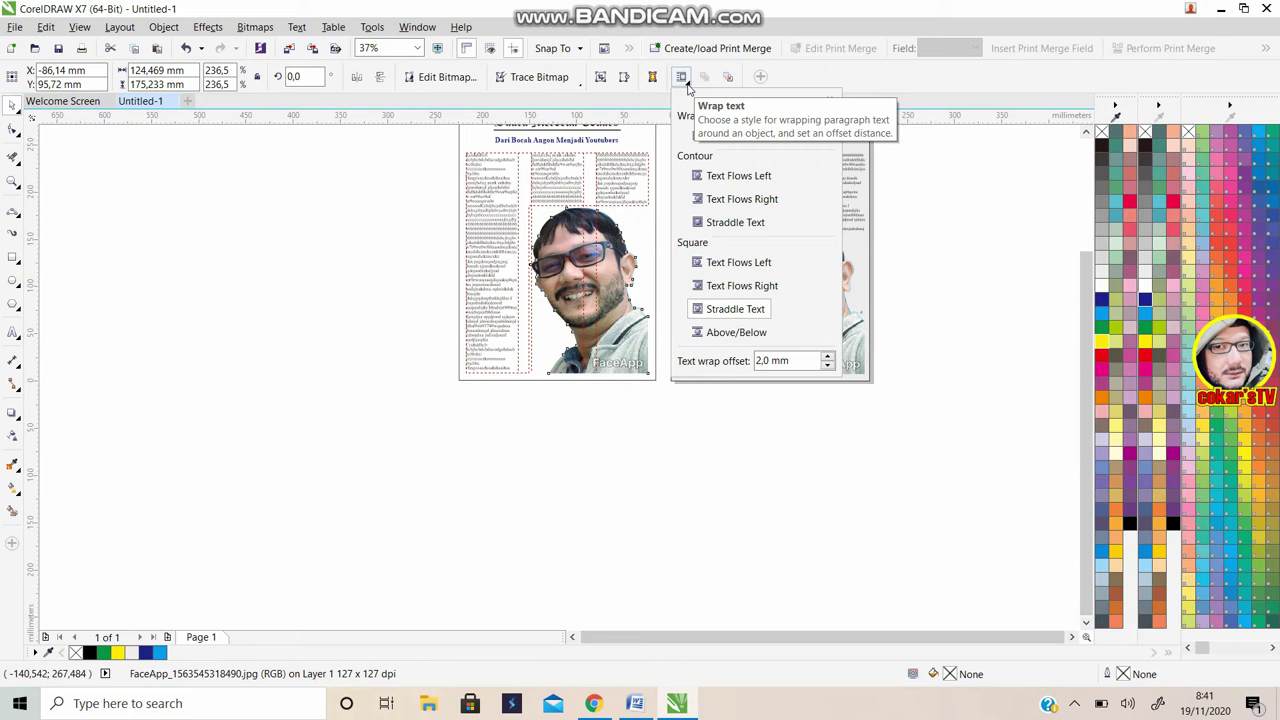
pyautogui.click(730, 175)
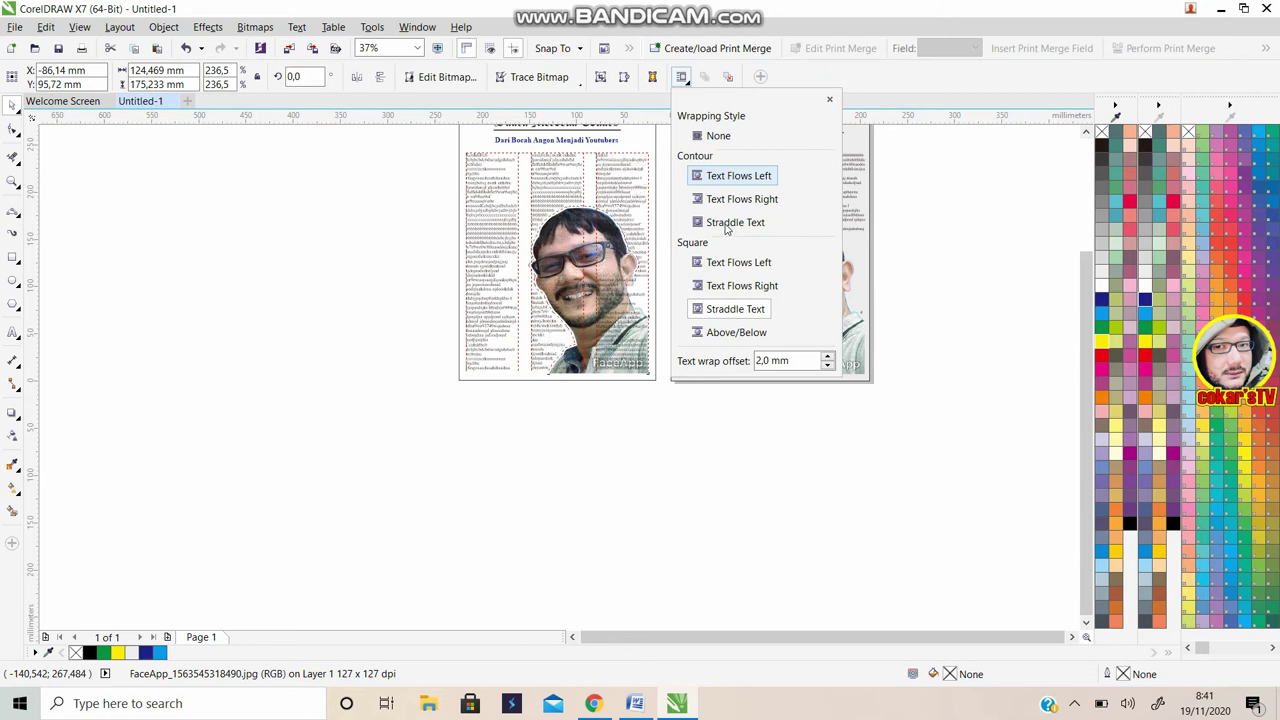
pyautogui.click(727, 224)
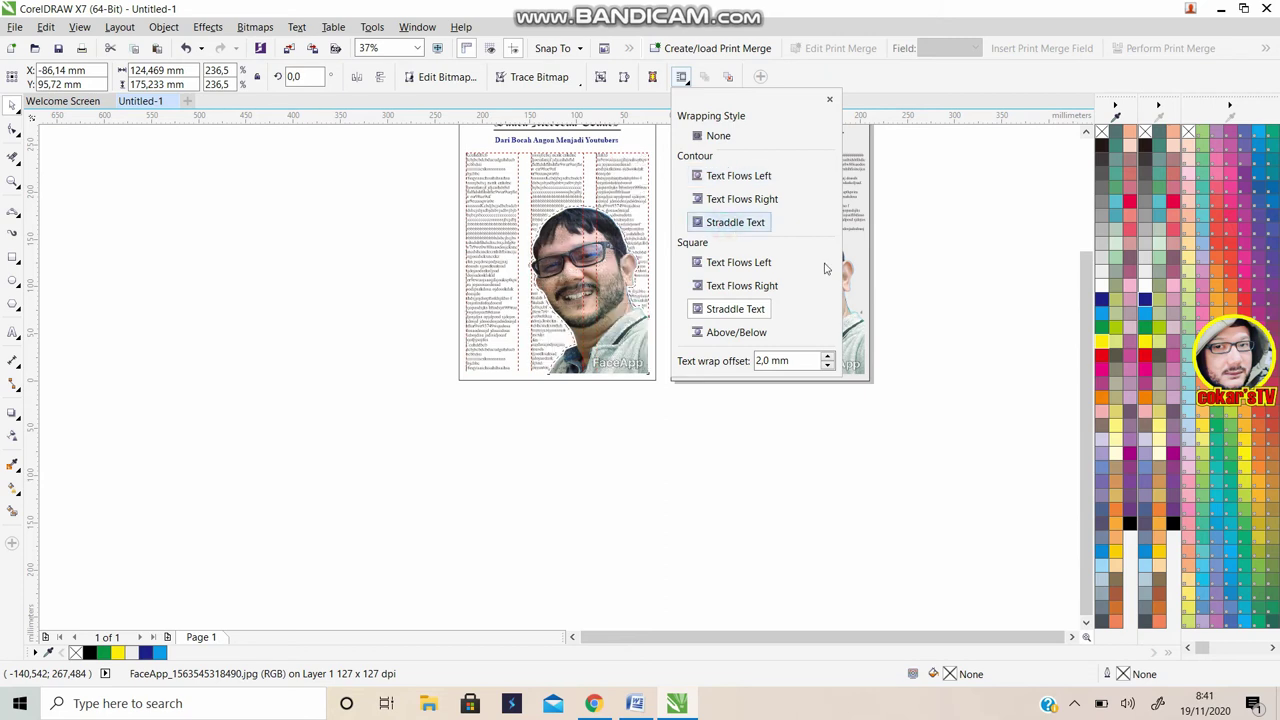
pyautogui.click(951, 266)
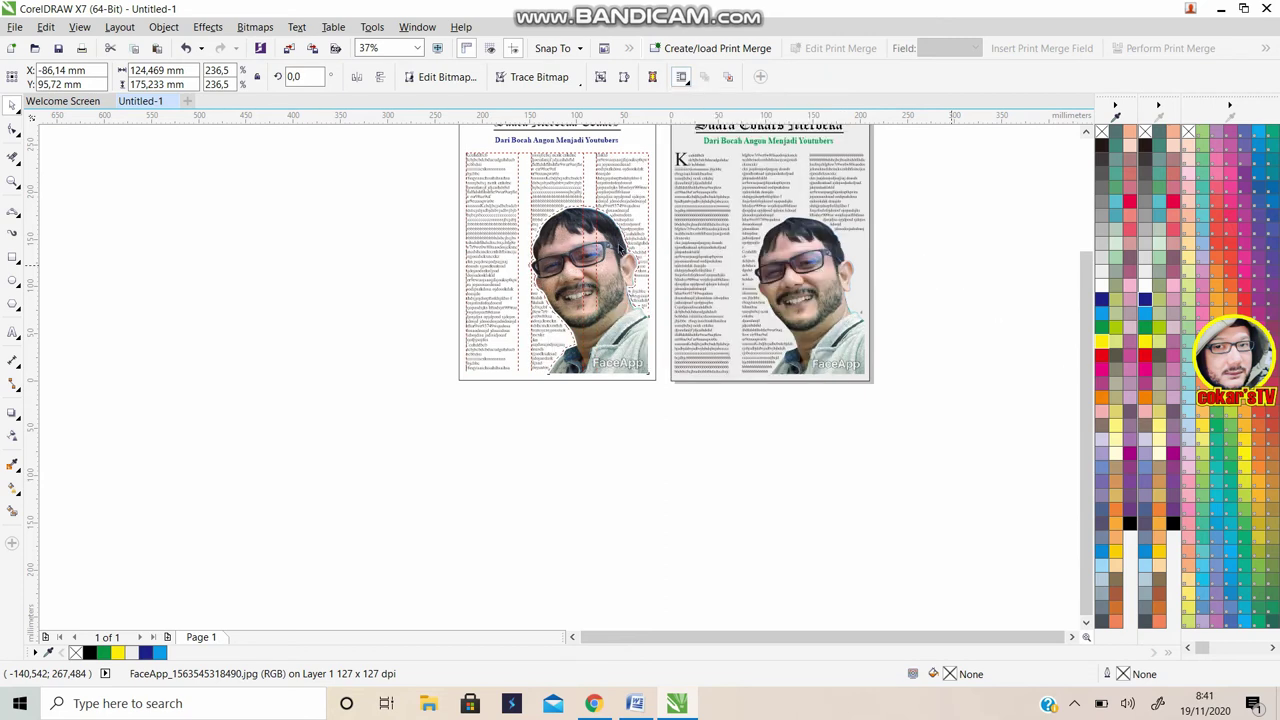
pyautogui.scroll(2, 619, 246)
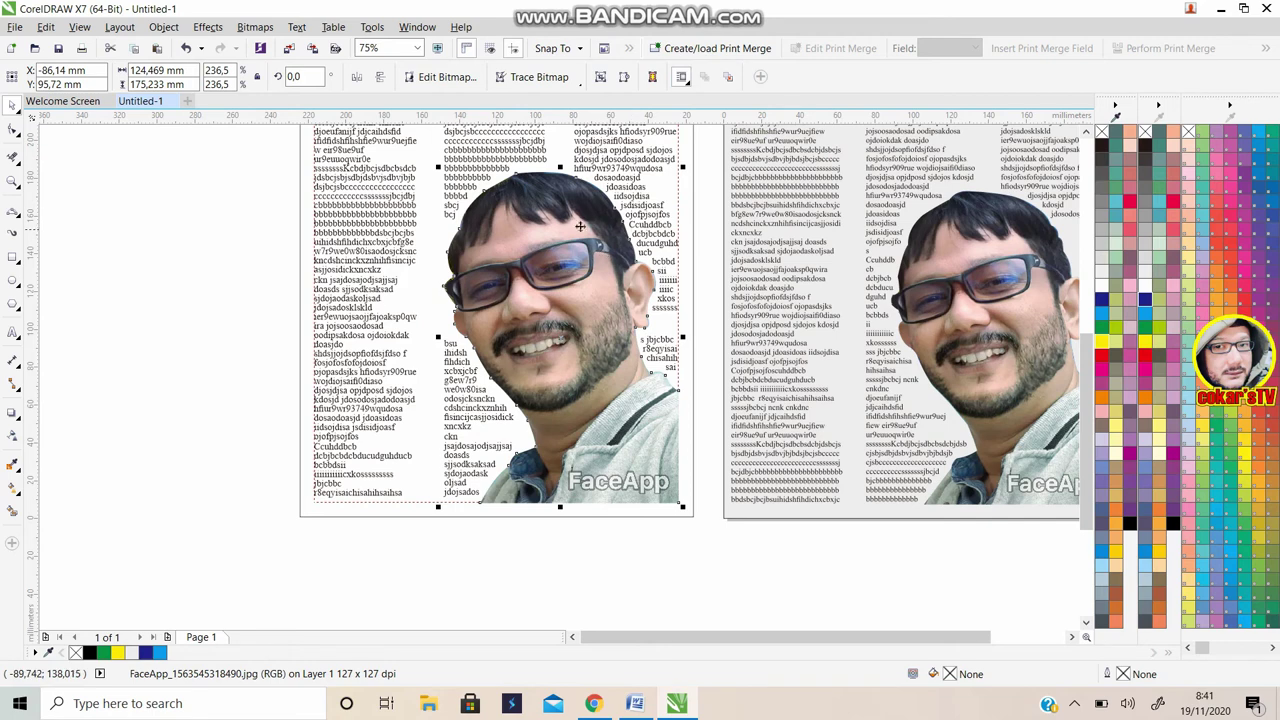
pyautogui.scroll(-2, 620, 207)
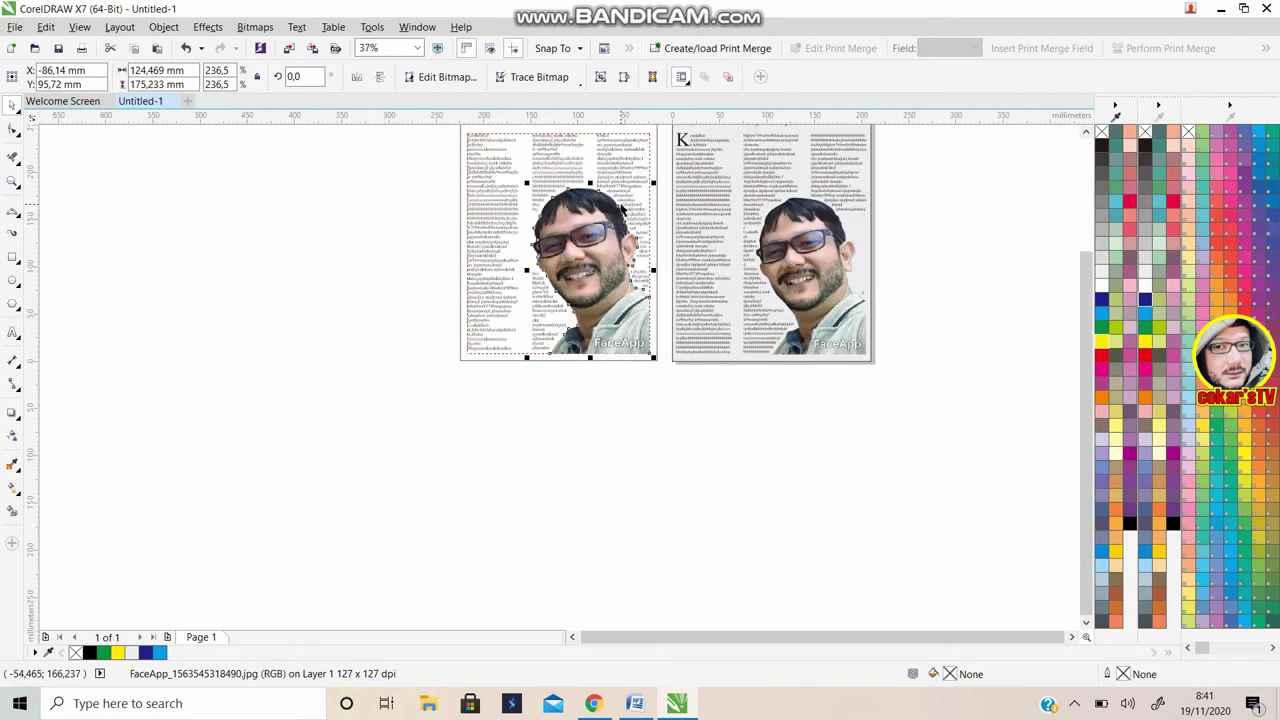
pyautogui.click(1087, 133)
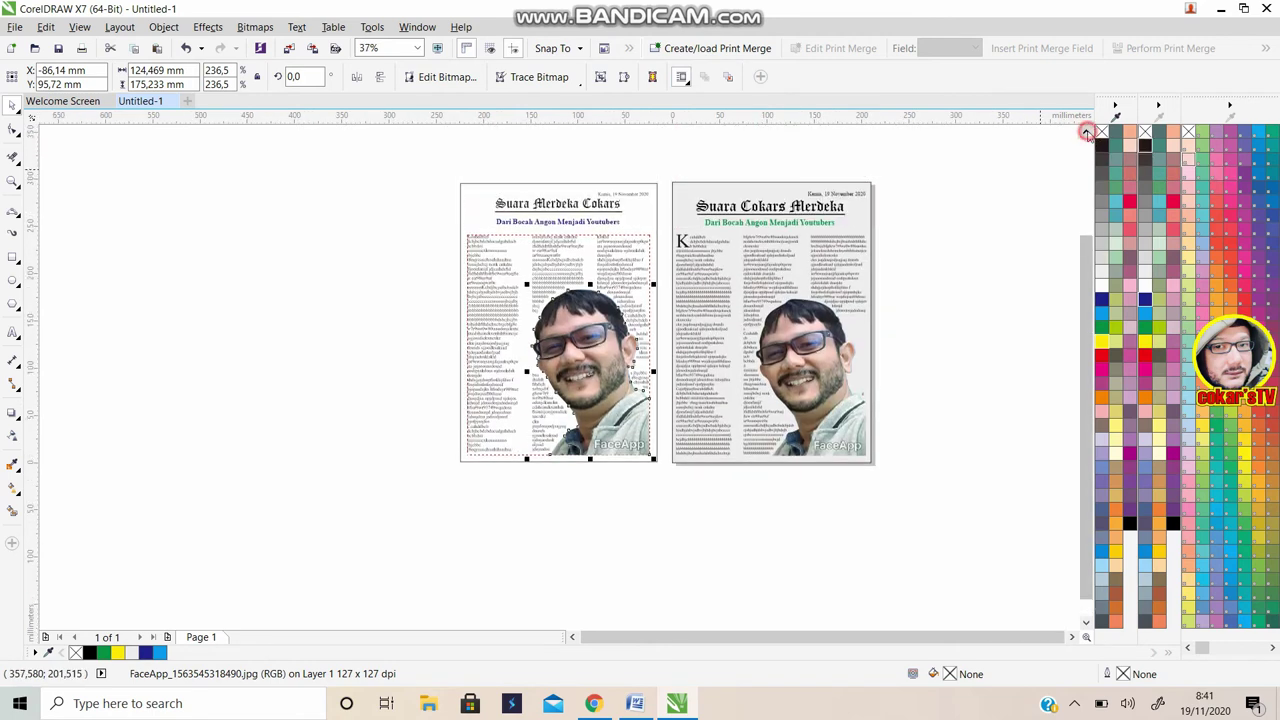
pyautogui.click(940, 206)
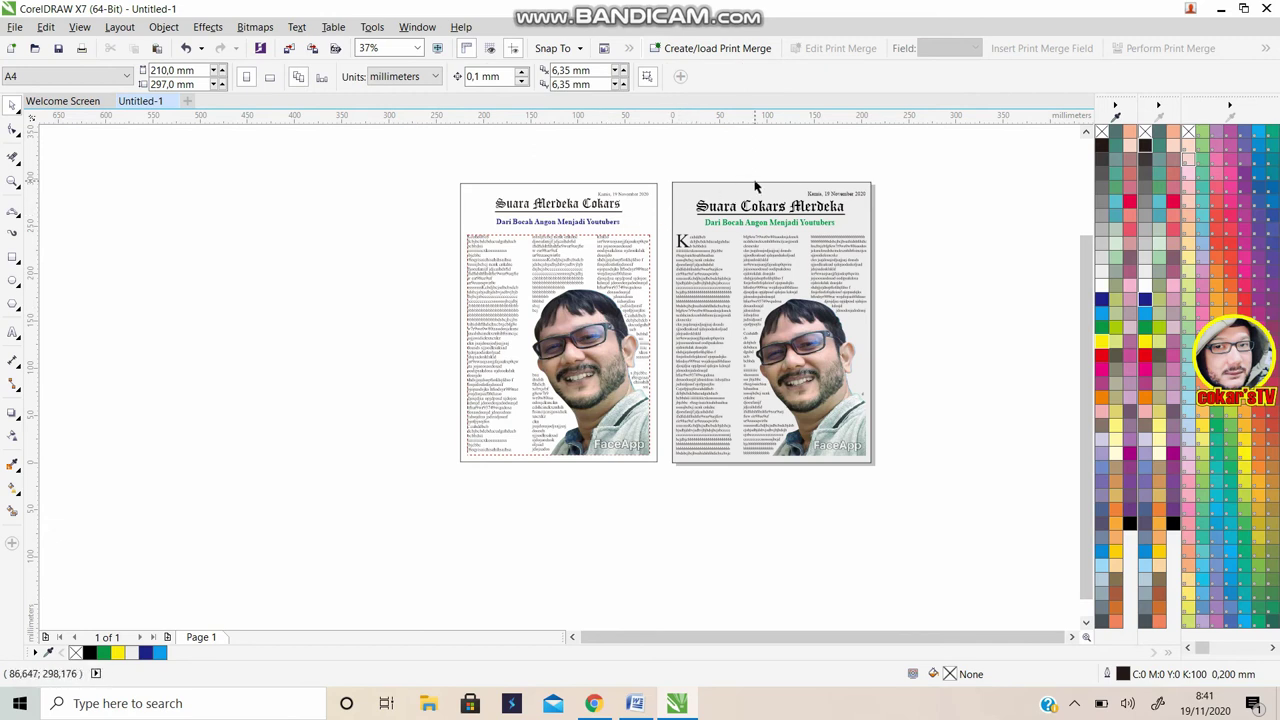
# Fill the left page's background rectangle with khaki olive (C0 M0 Y20 K40)
pyautogui.click(508, 190)
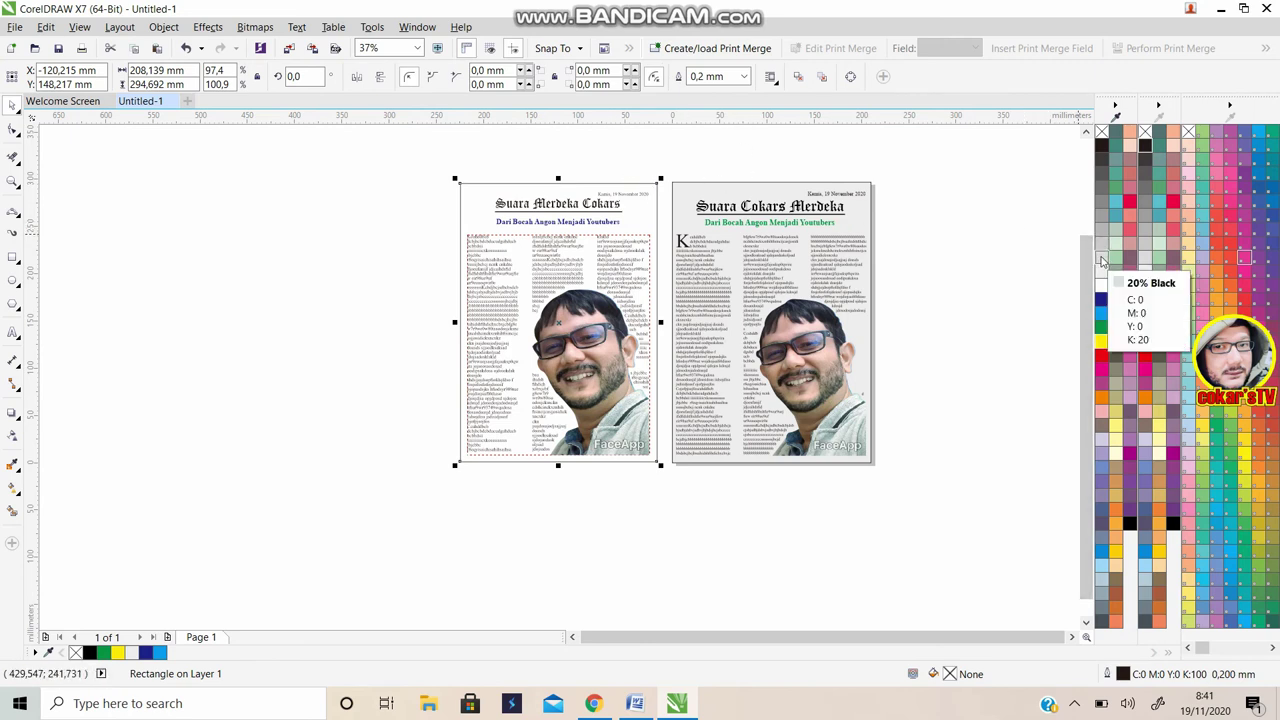
pyautogui.click(1103, 262)
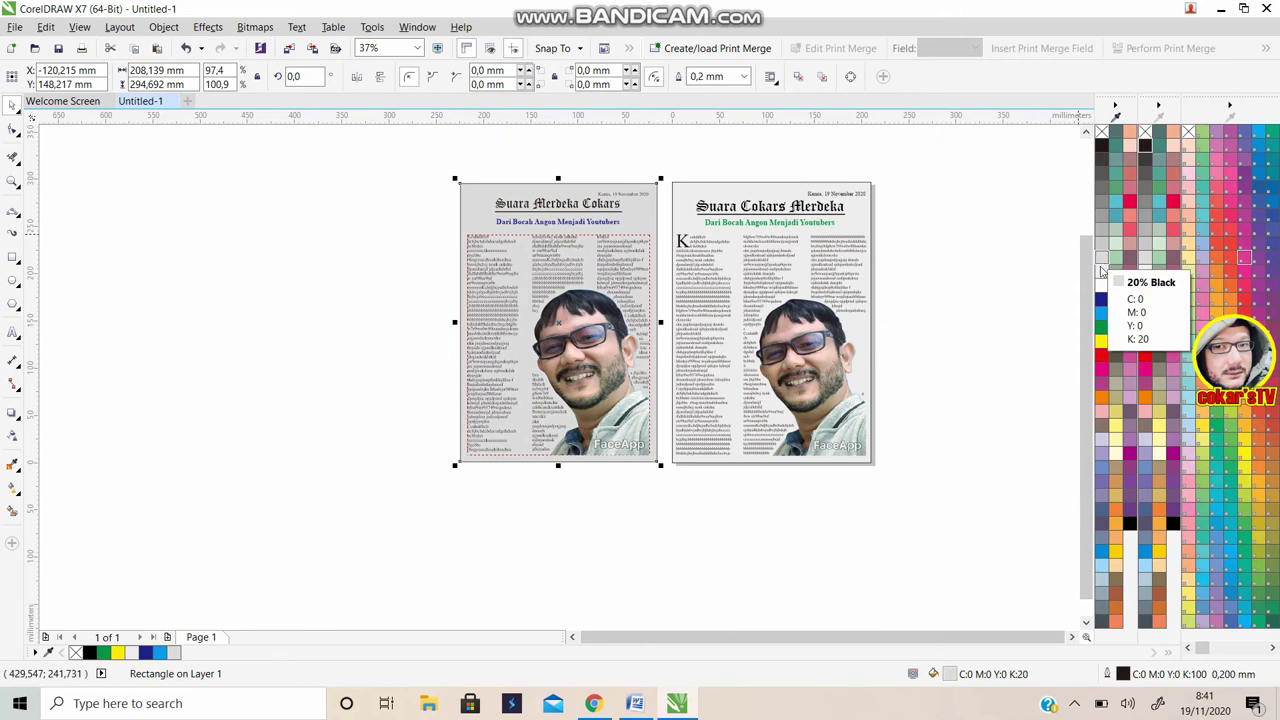
pyautogui.click(1102, 258)
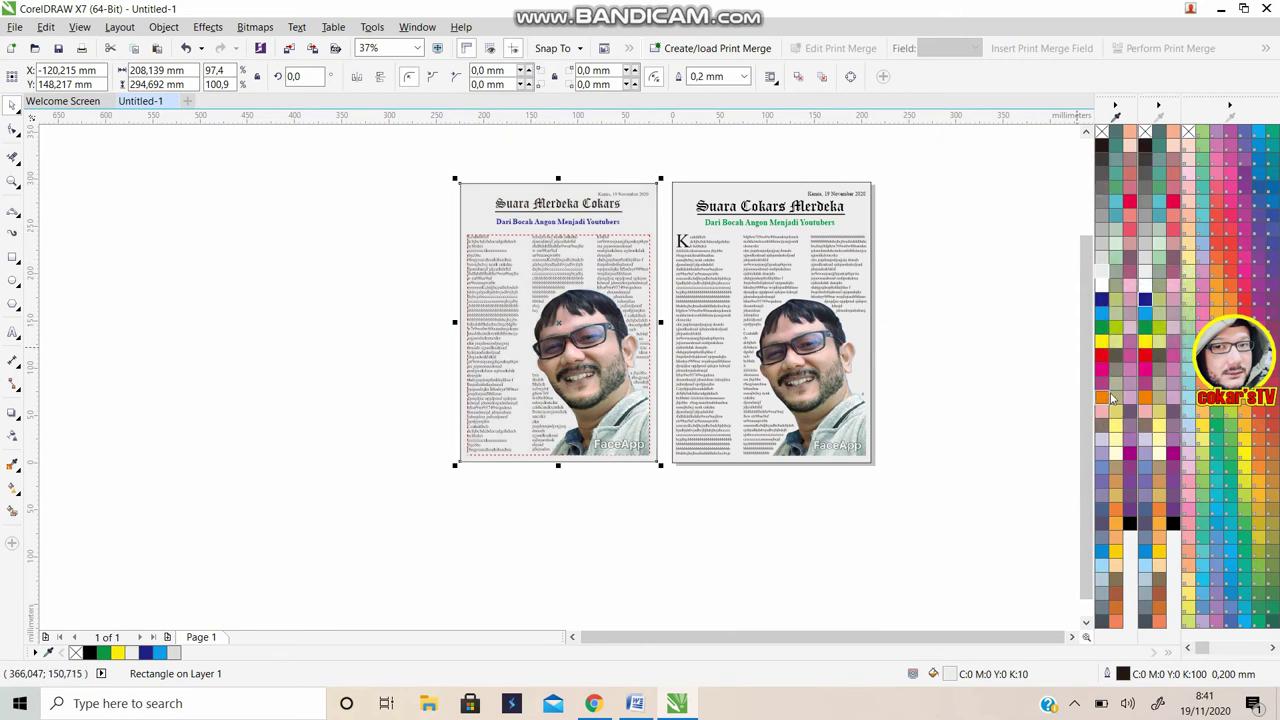
pyautogui.click(1162, 384)
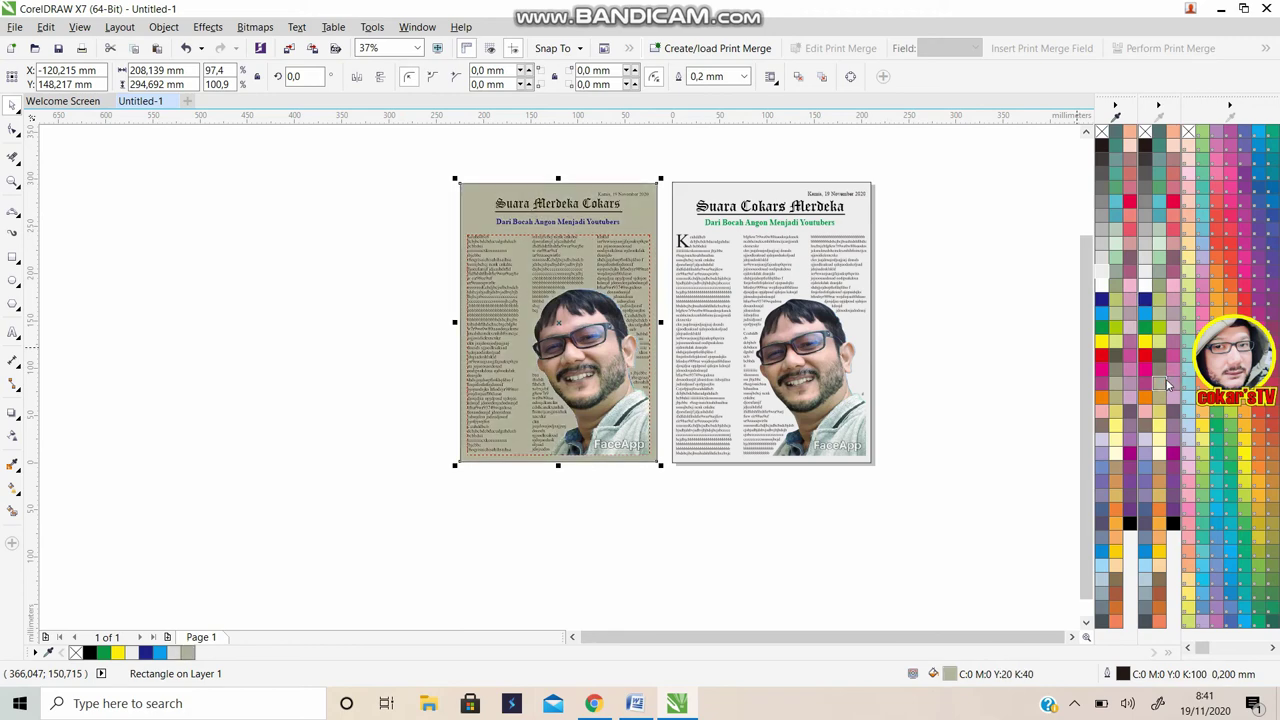
pyautogui.click(555, 245)
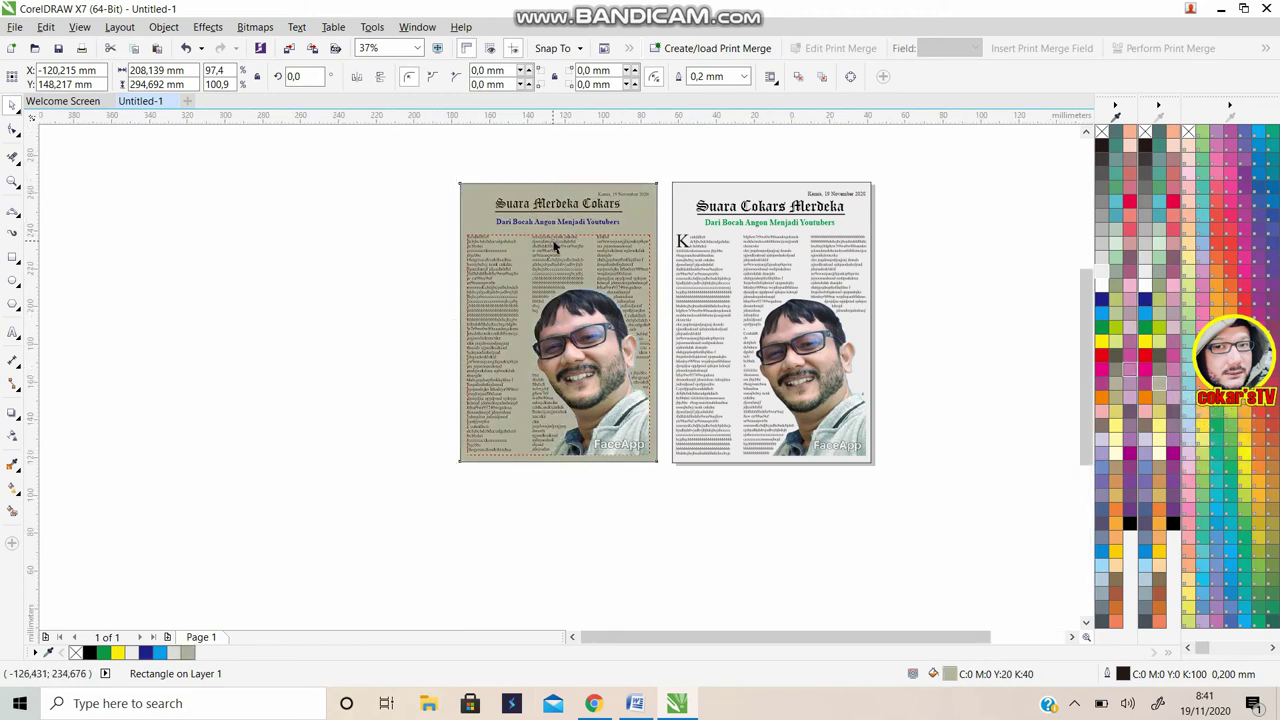
pyautogui.scroll(2, 555, 245)
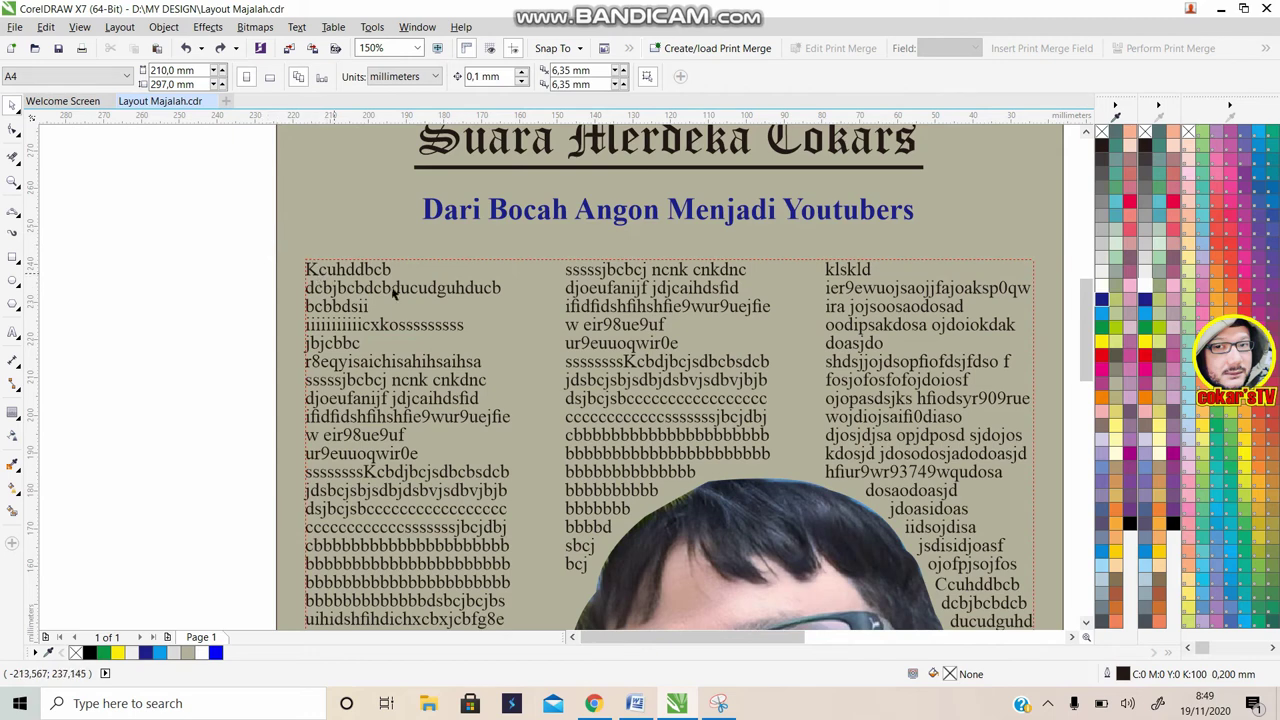
# Select the left page's article text frame, zooming out to see both pages
pyautogui.scroll(-4, 818, 357)
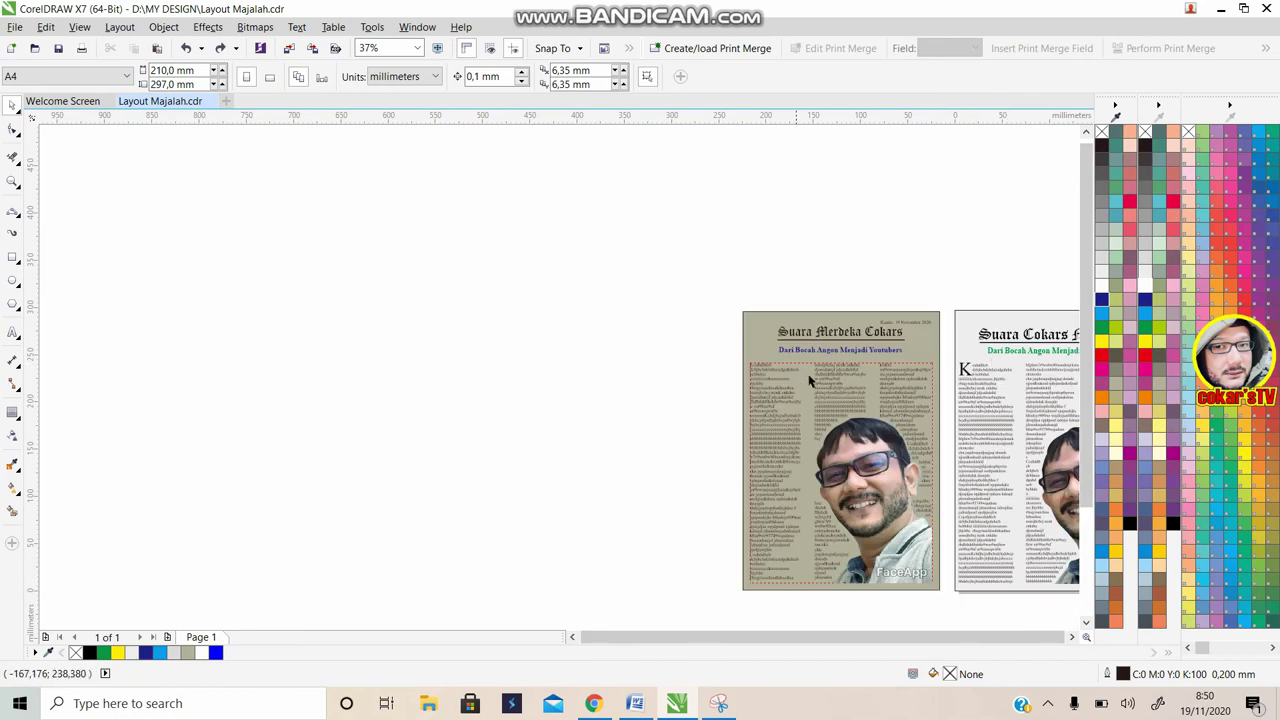
pyautogui.scroll(4, 838, 346)
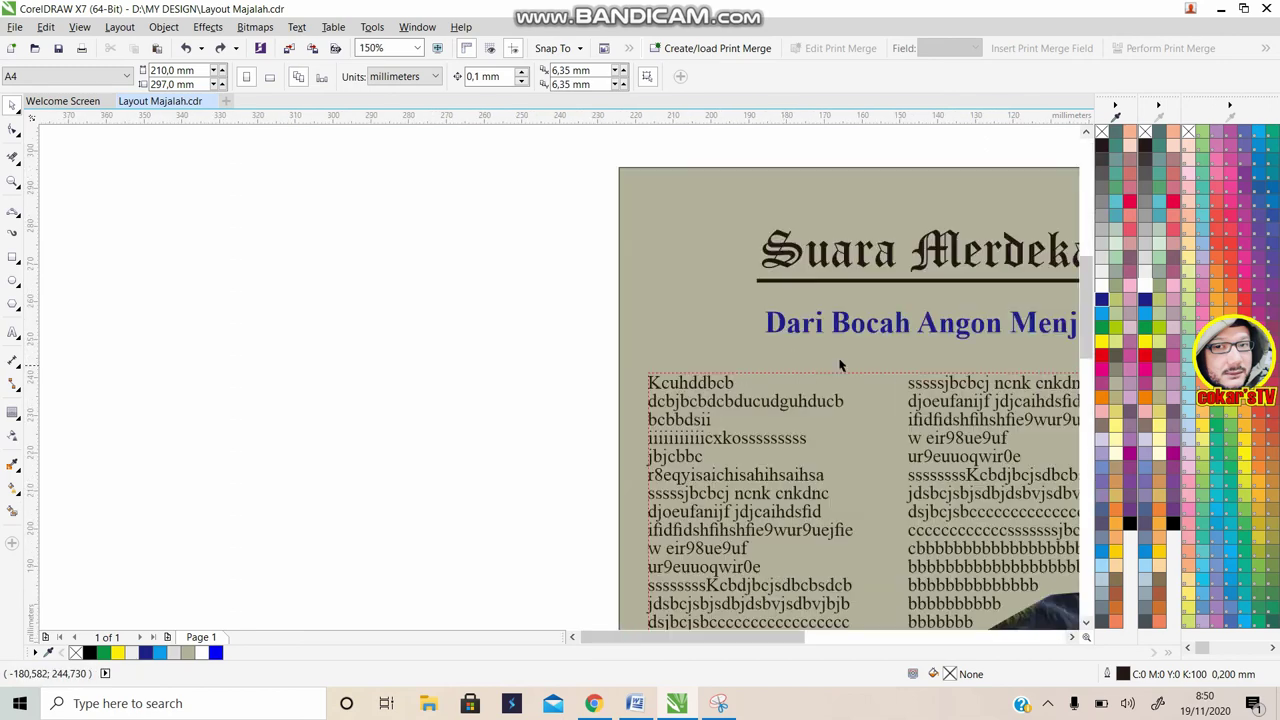
pyautogui.click(790, 373)
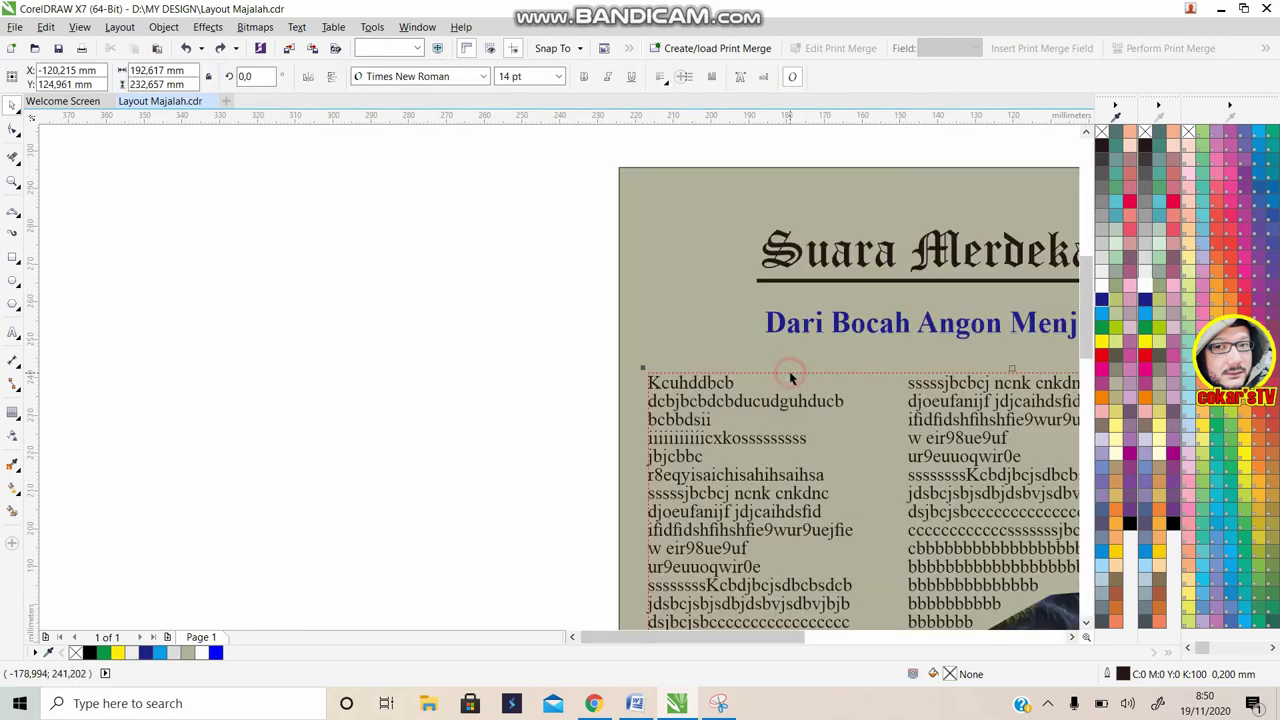
pyautogui.press('F3')
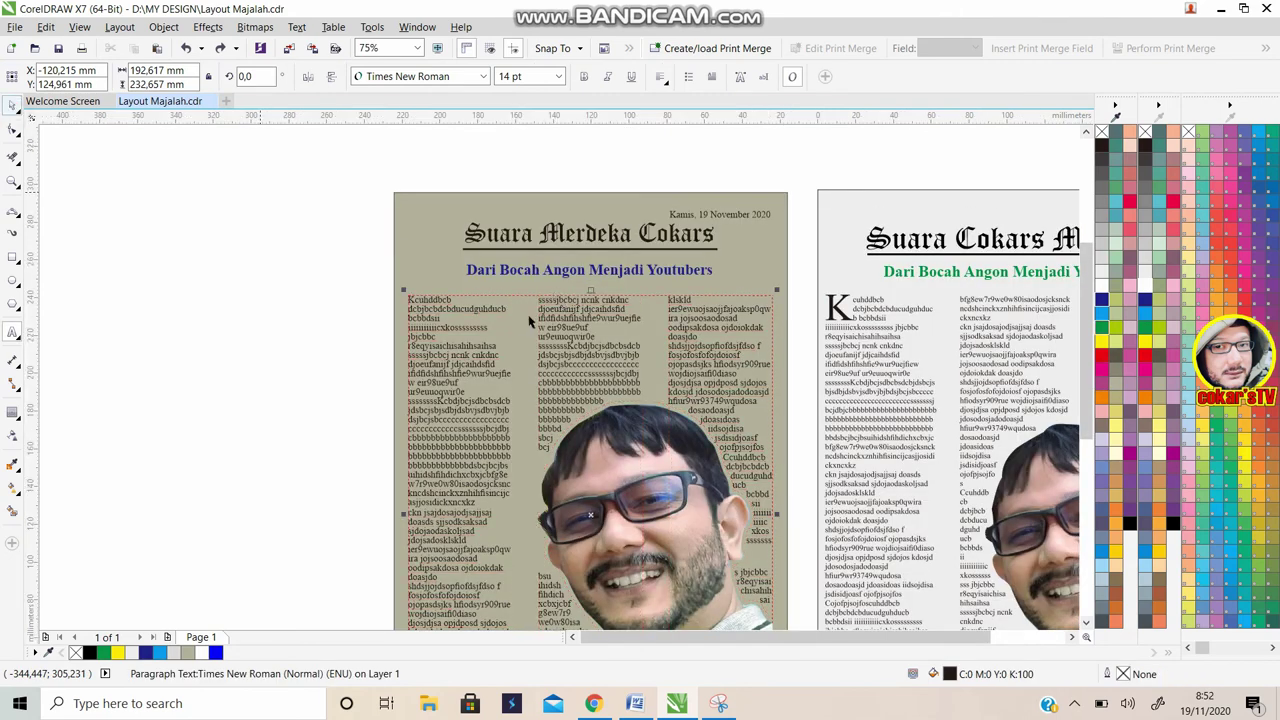
pyautogui.hotkey('ctrl', 'space')
pyautogui.click(352, 280)
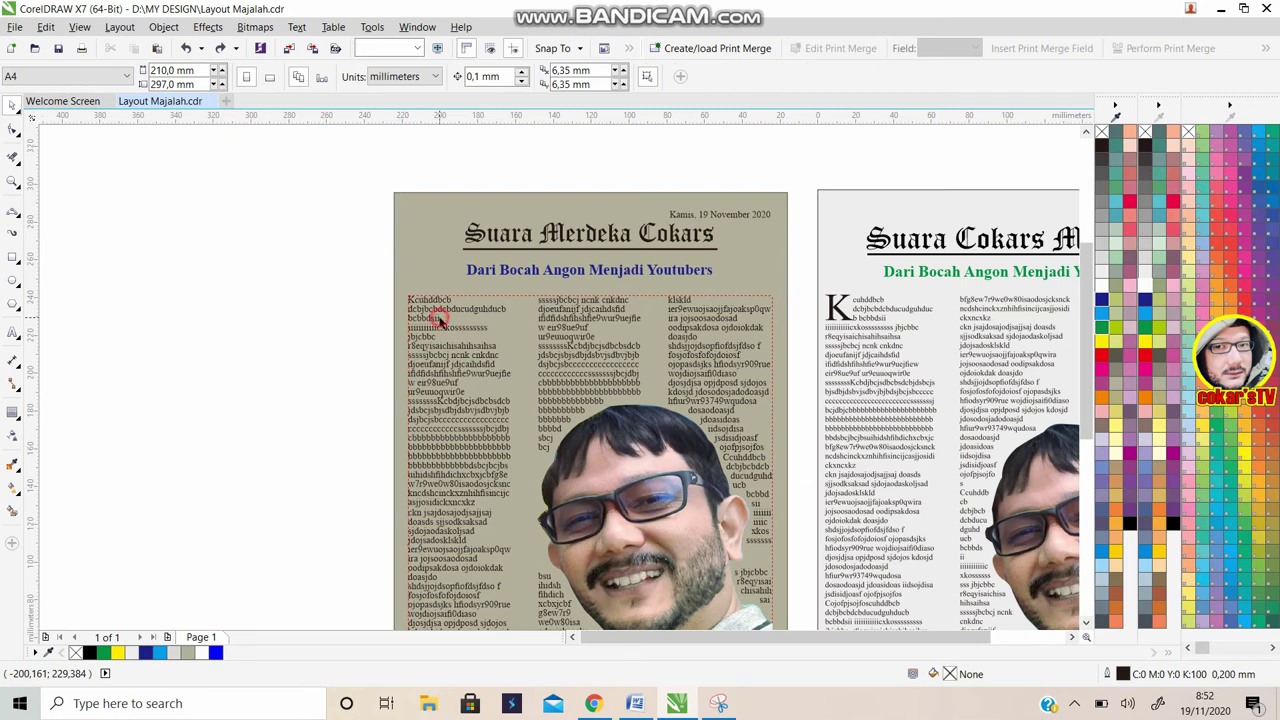
pyautogui.click(434, 320)
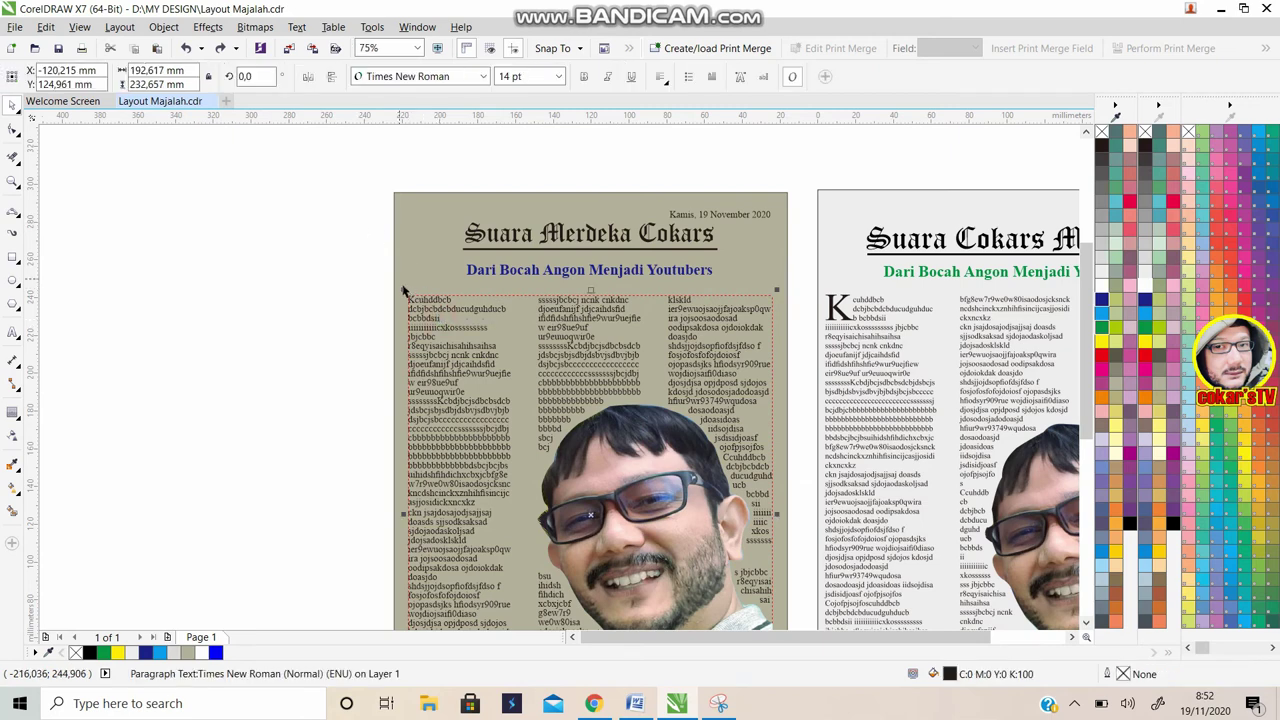
pyautogui.scroll(2, 395, 289)
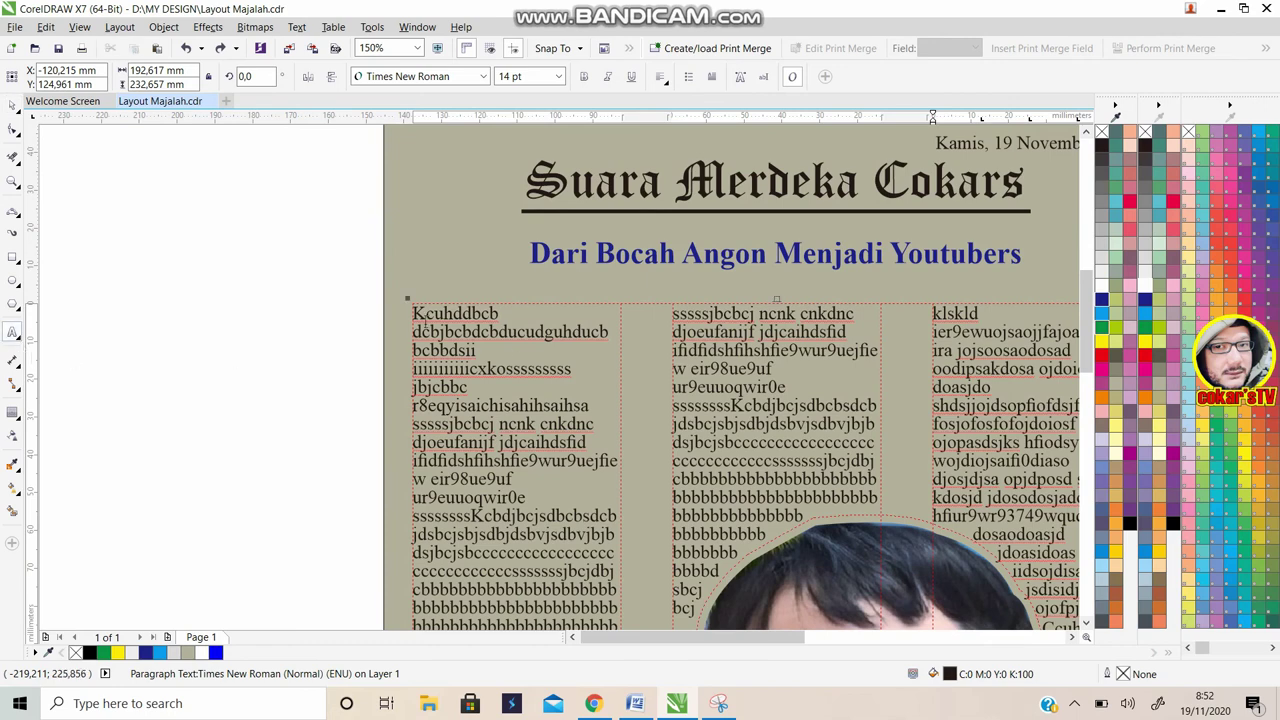
# Make the opening K a three-line drop cap and move the ruler origin onto the page
pyautogui.click(415, 316)
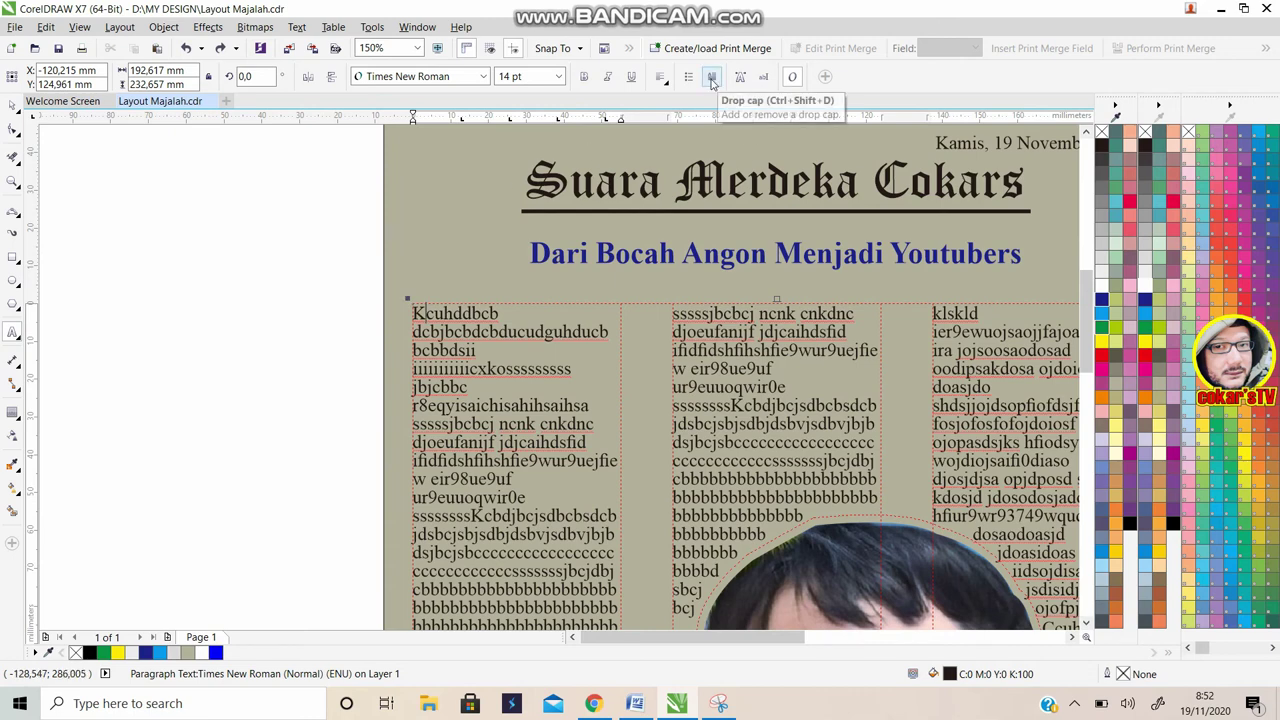
pyautogui.click(712, 80)
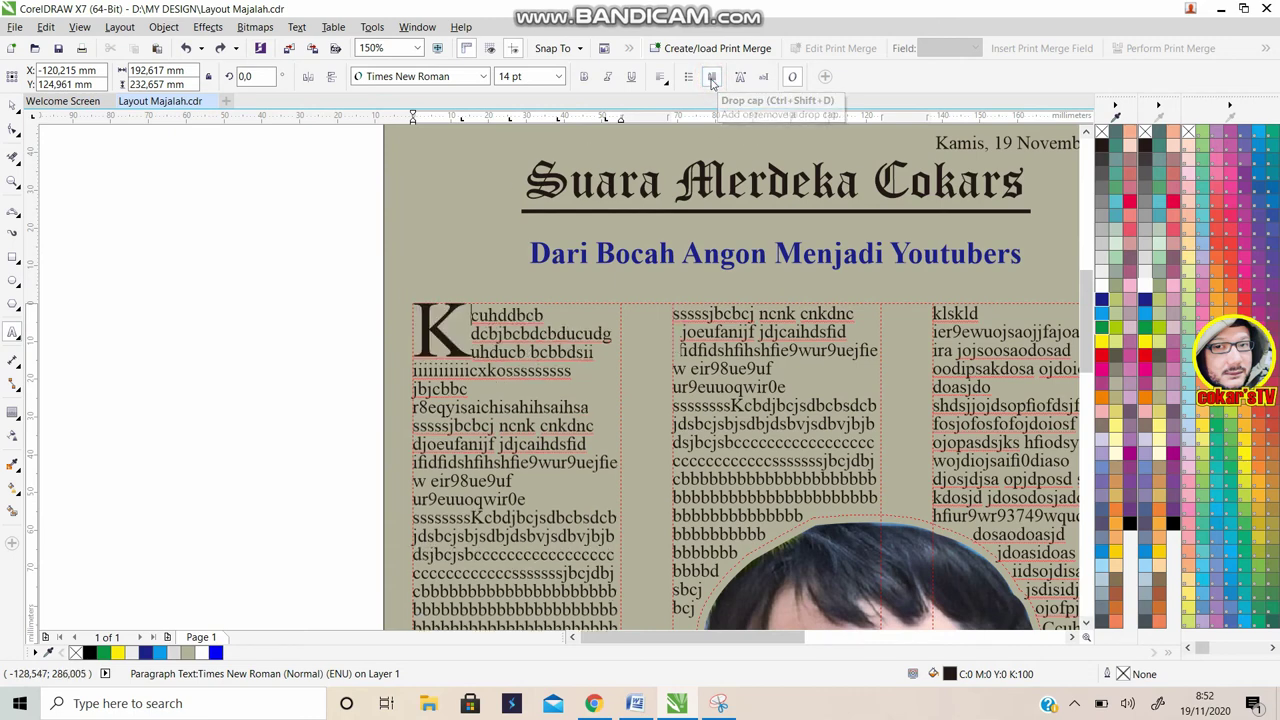
pyautogui.scroll(-2, 921, 421)
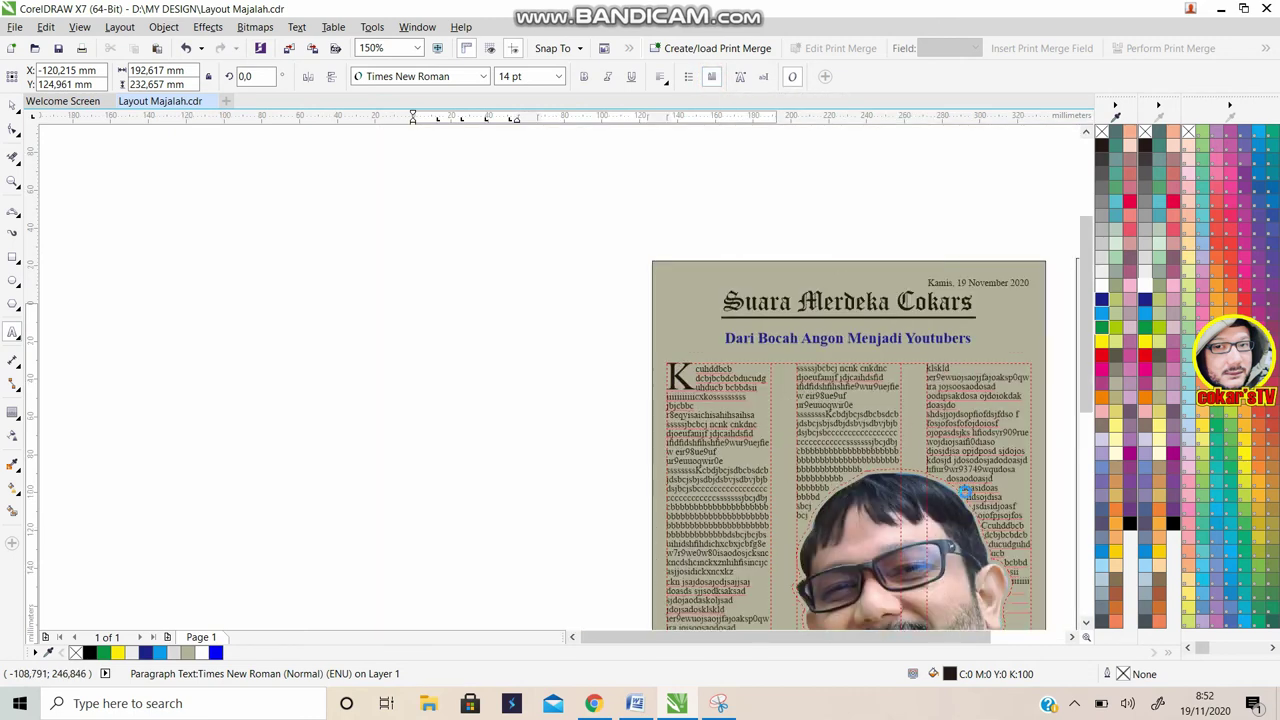
pyautogui.click(1072, 637)
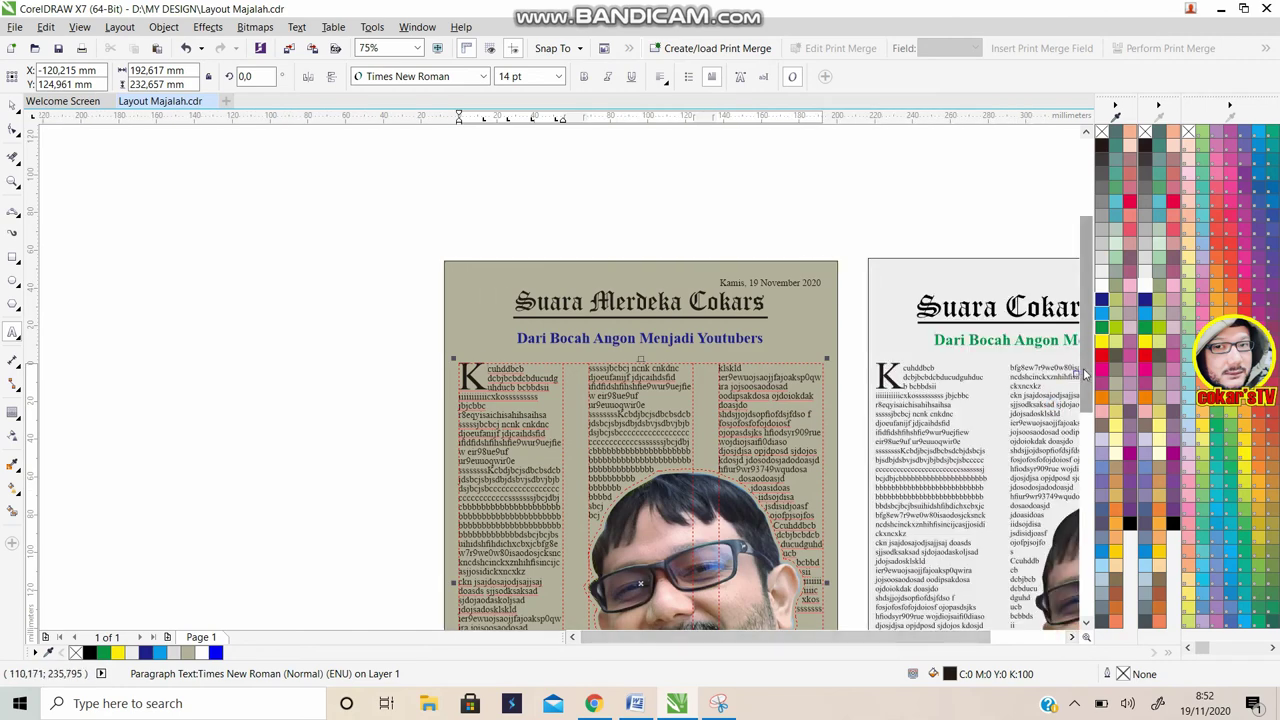
pyautogui.scroll(-2, 1085, 373)
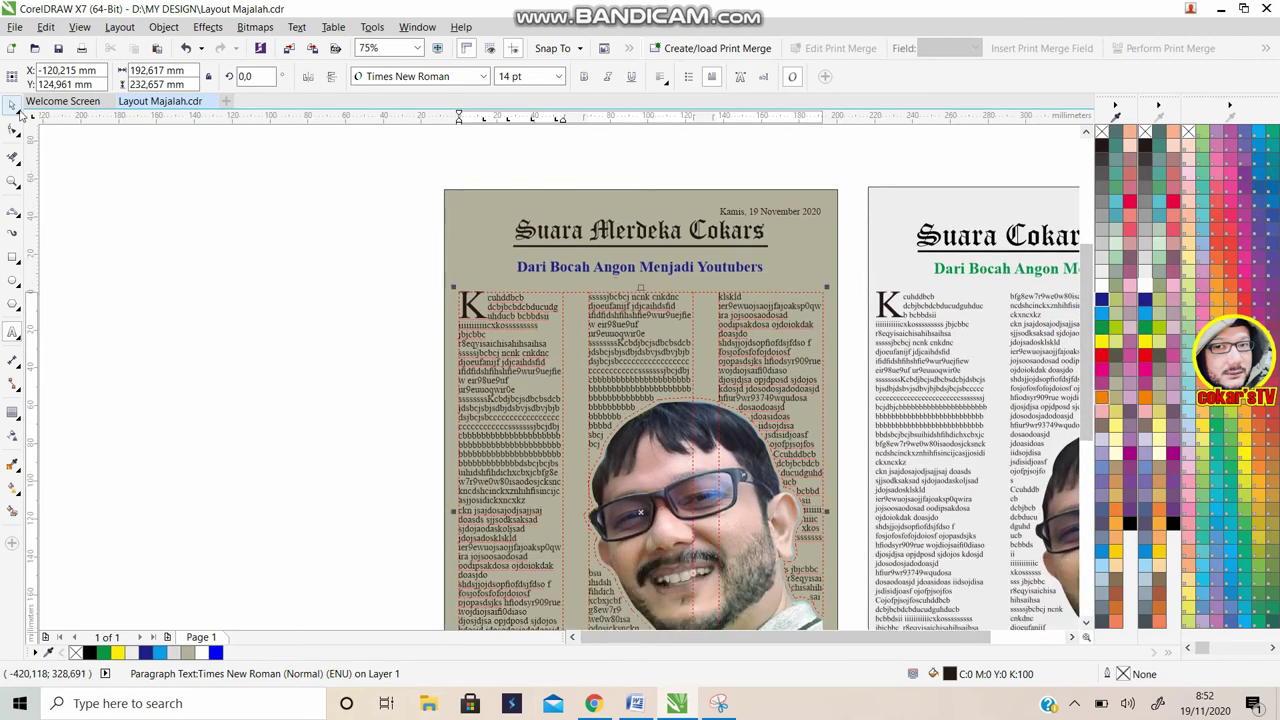
pyautogui.moveTo(20, 115); pyautogui.dragTo(830, 292)
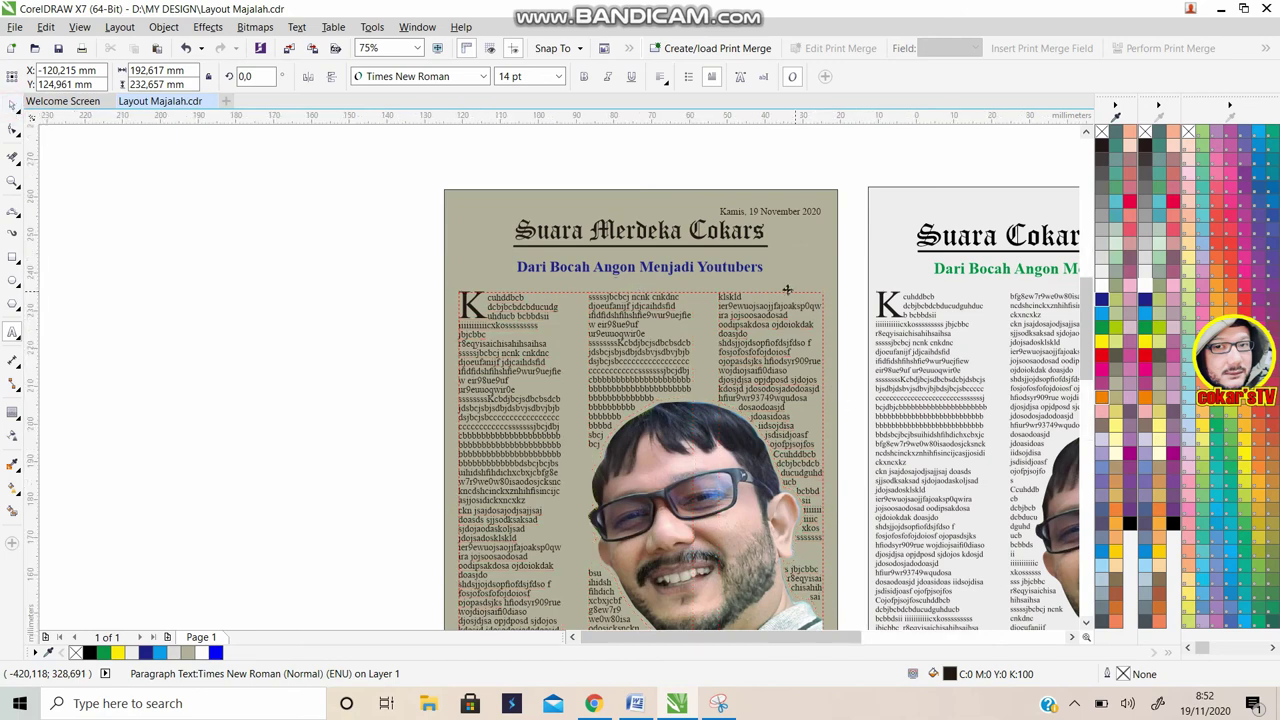
# Convert the left page's article text to curves from the Object menu, then deselect
pyautogui.scroll(2, 684, 288)
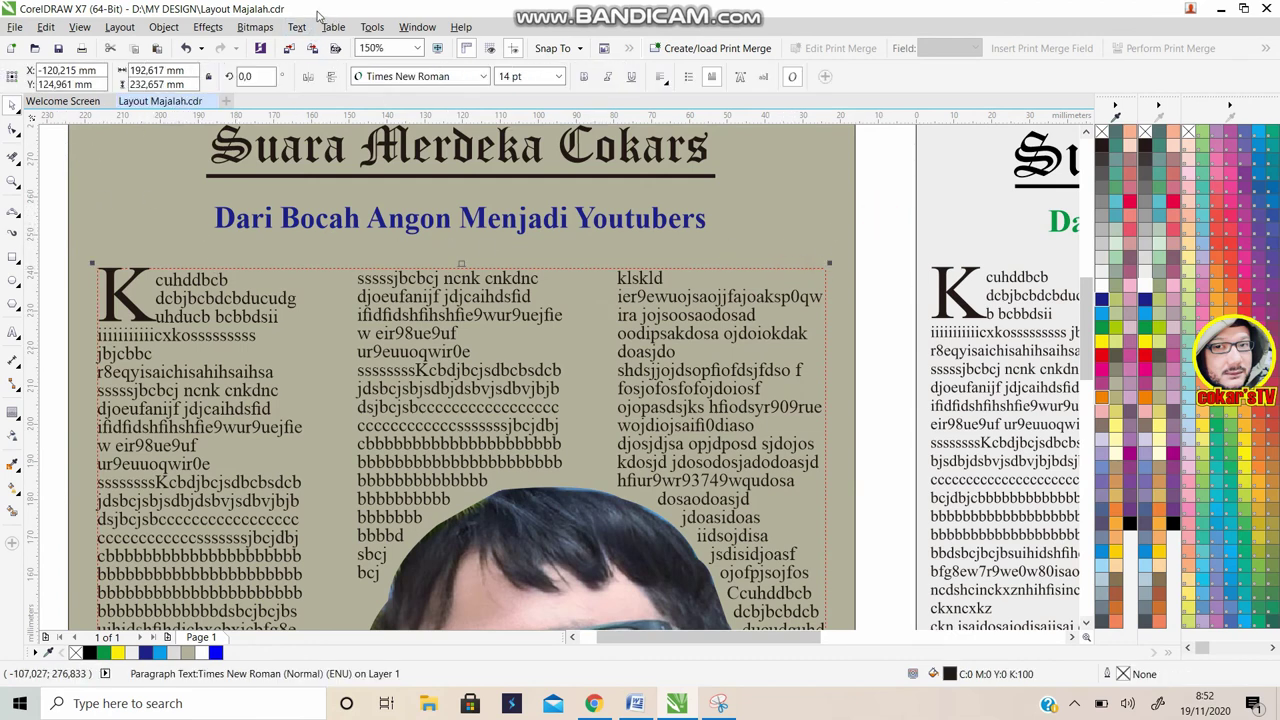
pyautogui.click(163, 30)
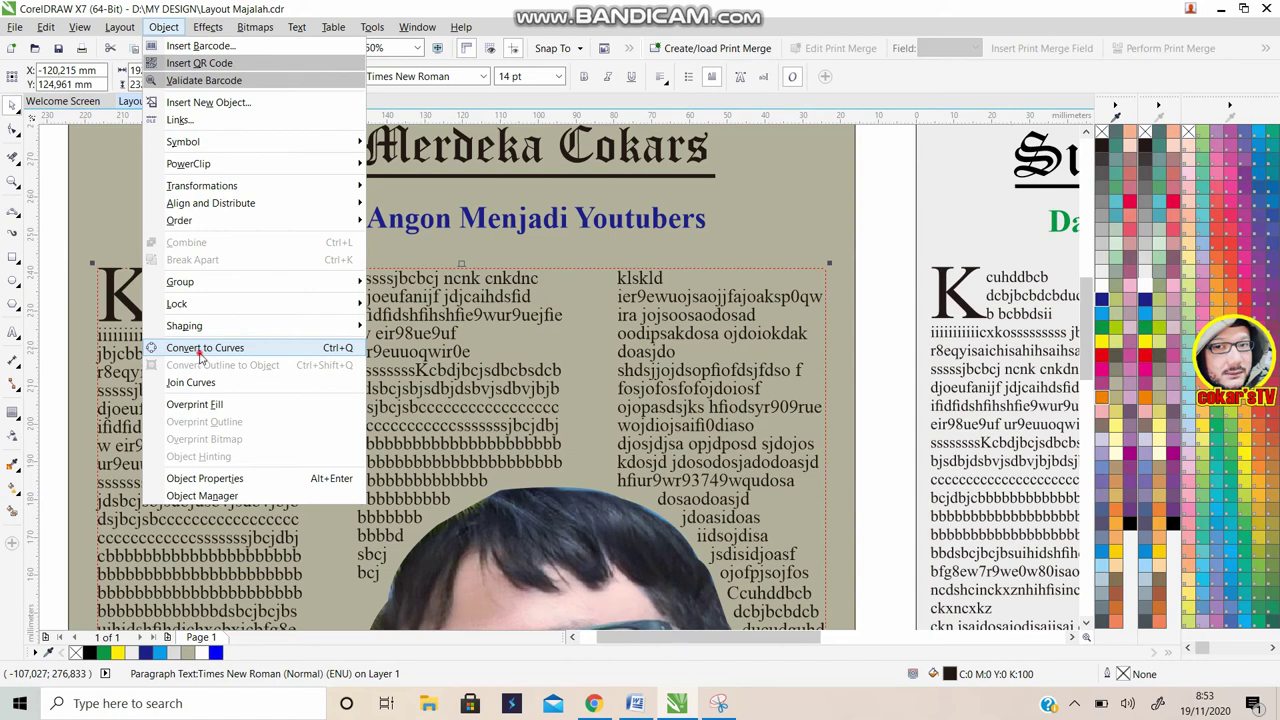
pyautogui.click(201, 355)
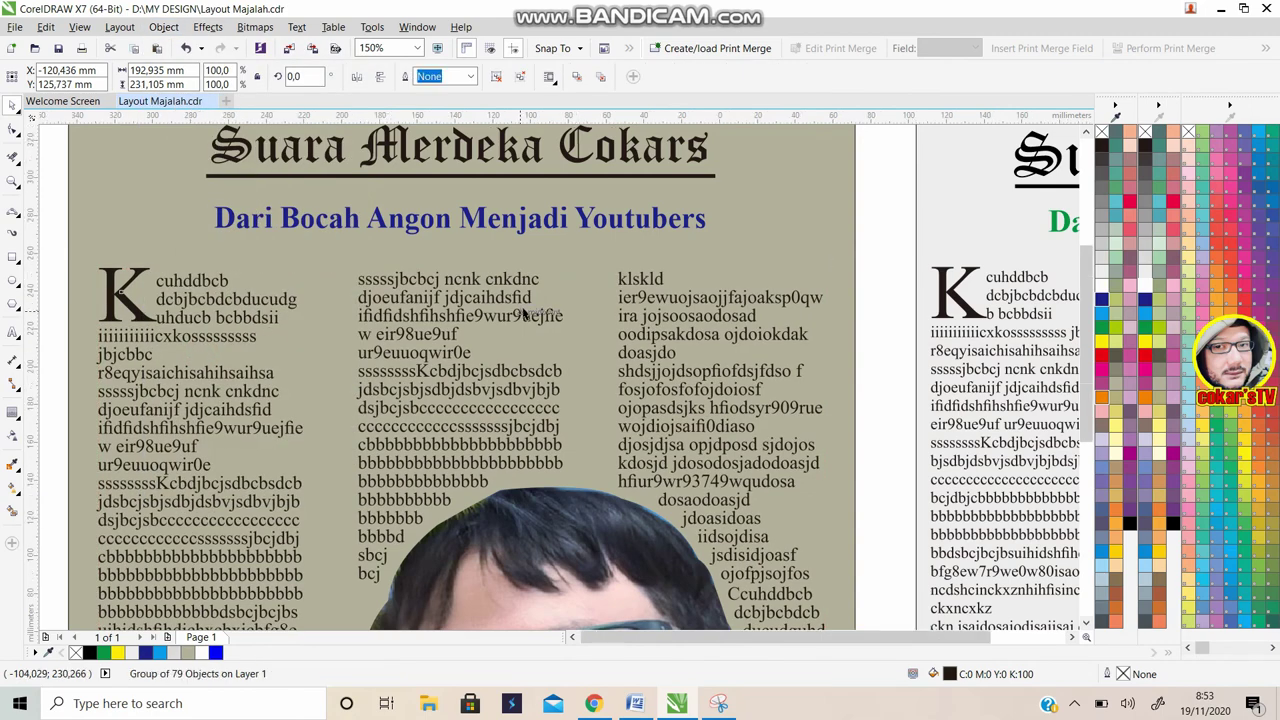
pyautogui.scroll(-2, 524, 311)
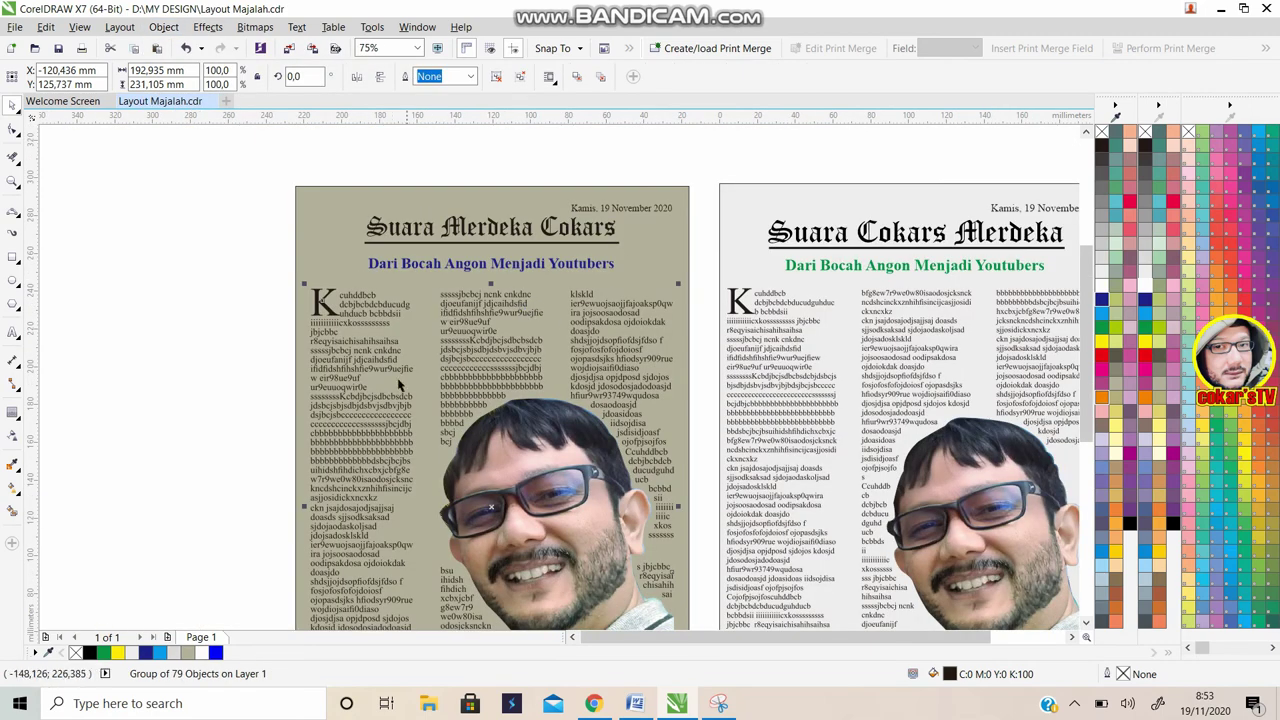
pyautogui.click(200, 238)
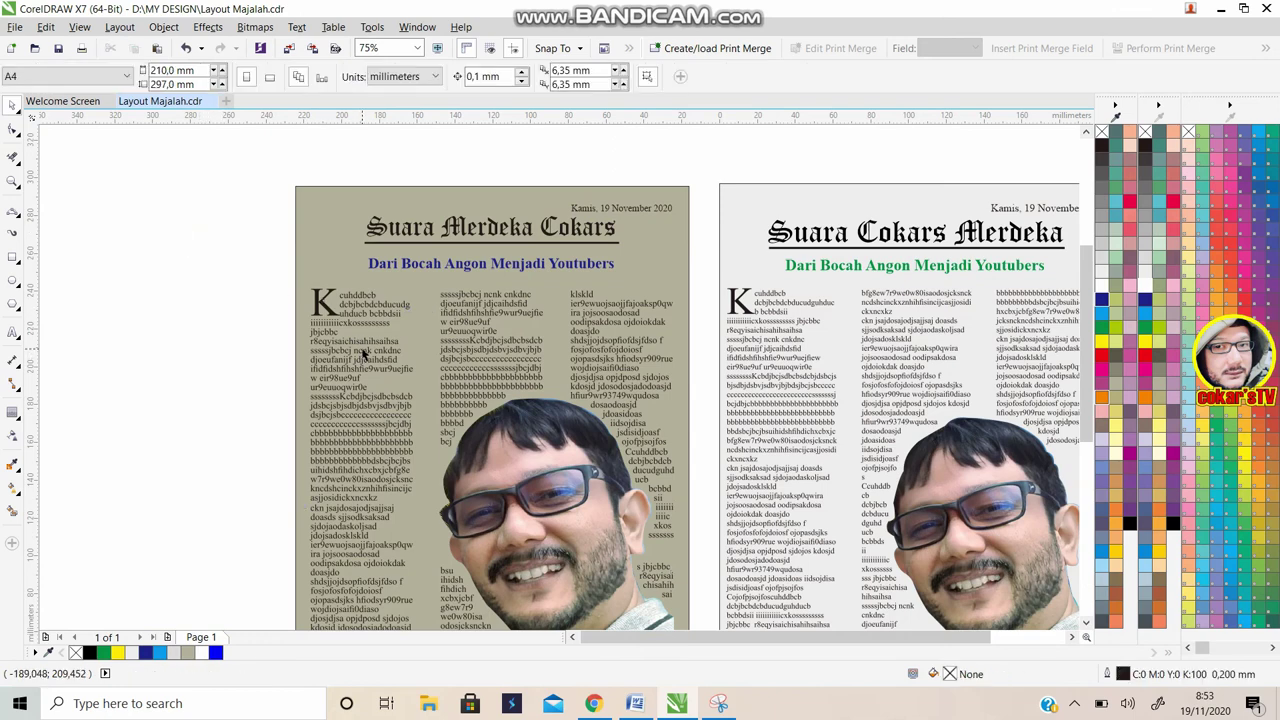
# Reselect the converted 79-object text group
pyautogui.click(362, 343)
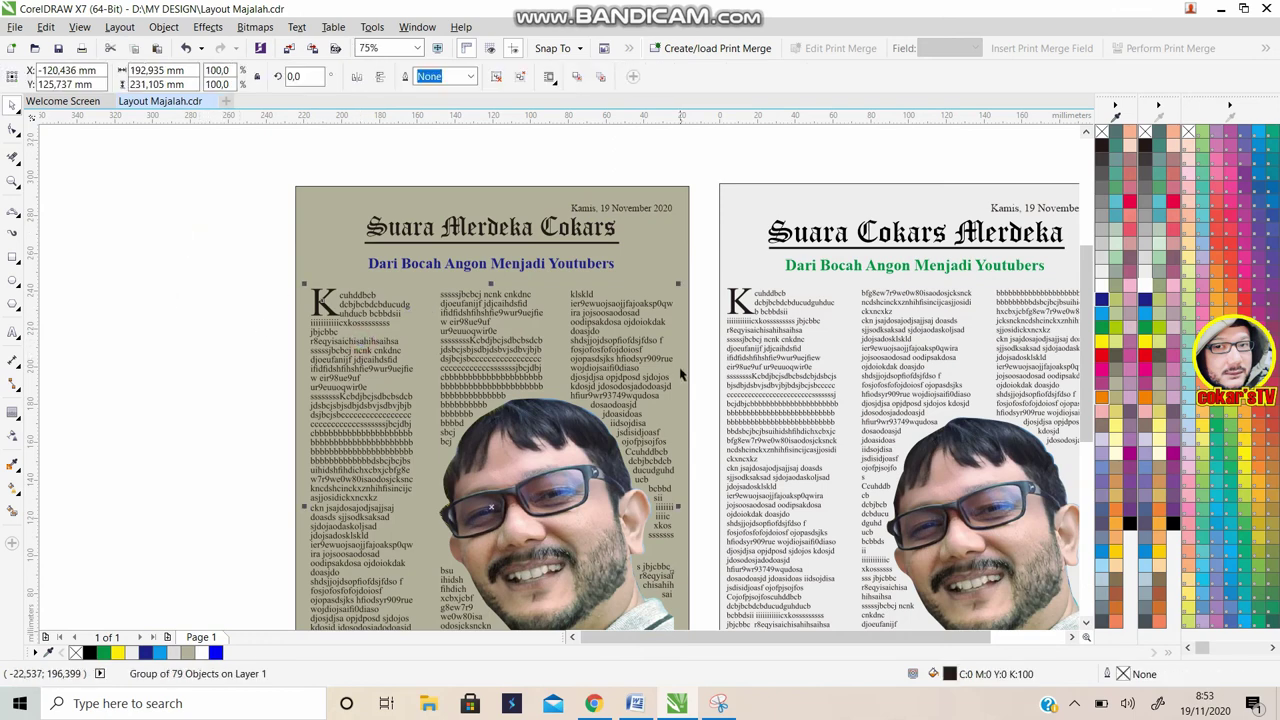